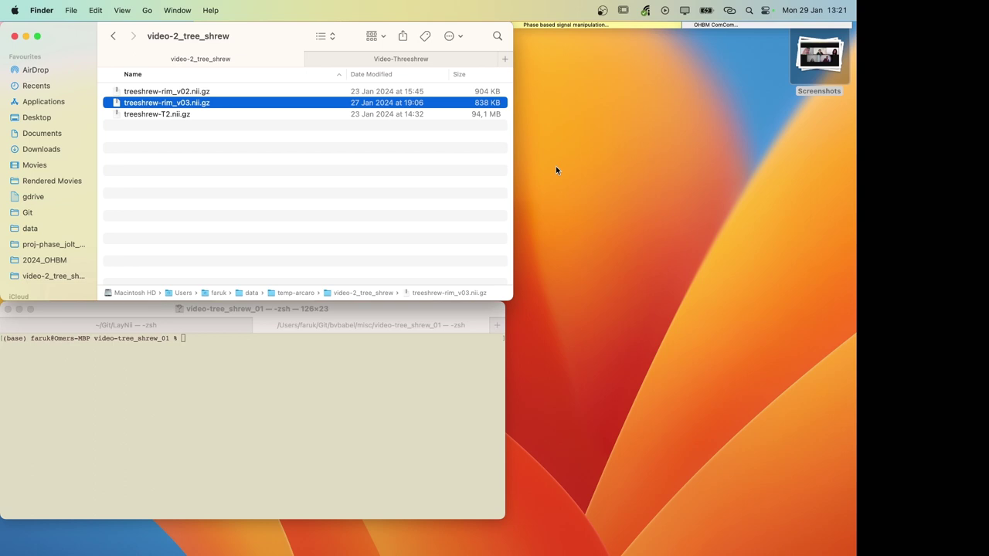
Step: Preview the portrait photo in the Video-Threeshrew folder and close the preview
click(370, 61)
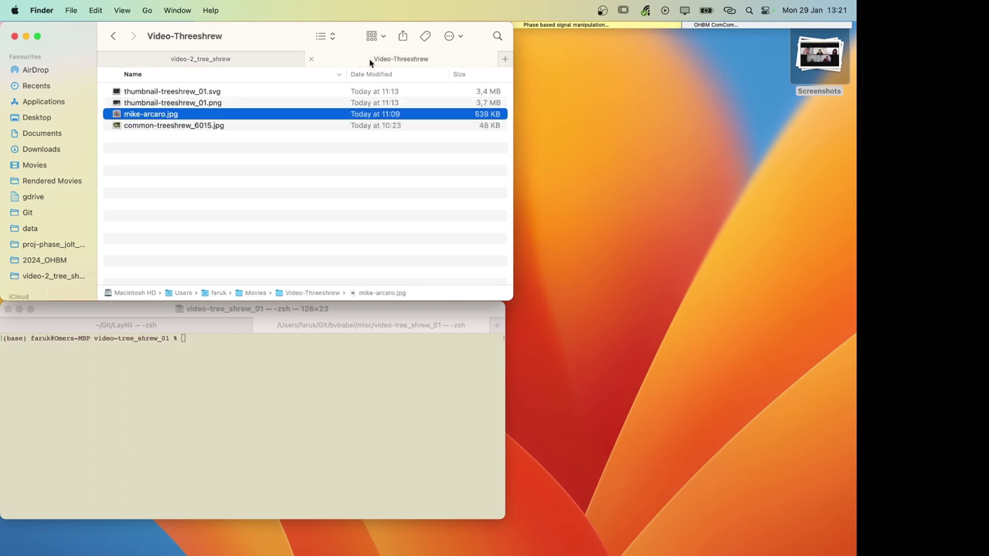
key(space)
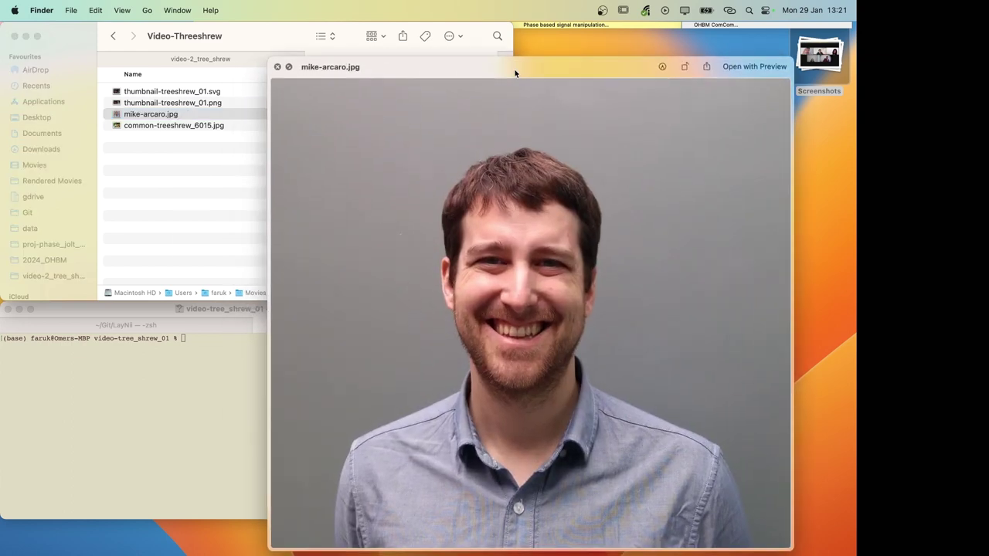
mouse_move(514, 73)
mouse_down()
mouse_move(495, 152)
mouse_move(481, 106)
mouse_move(503, 64)
mouse_move(552, 75)
mouse_move(517, 65)
mouse_move(502, 76)
mouse_up()
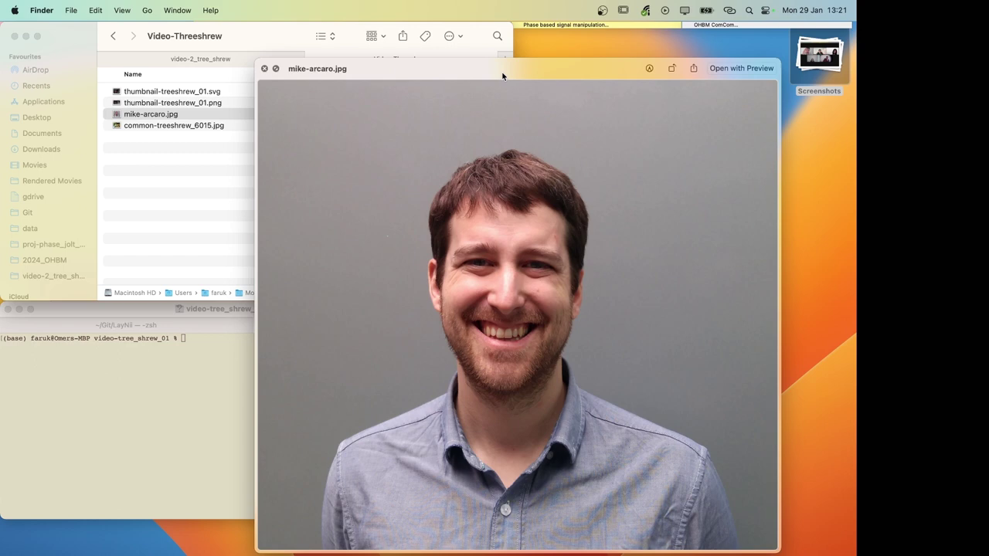
key(space)
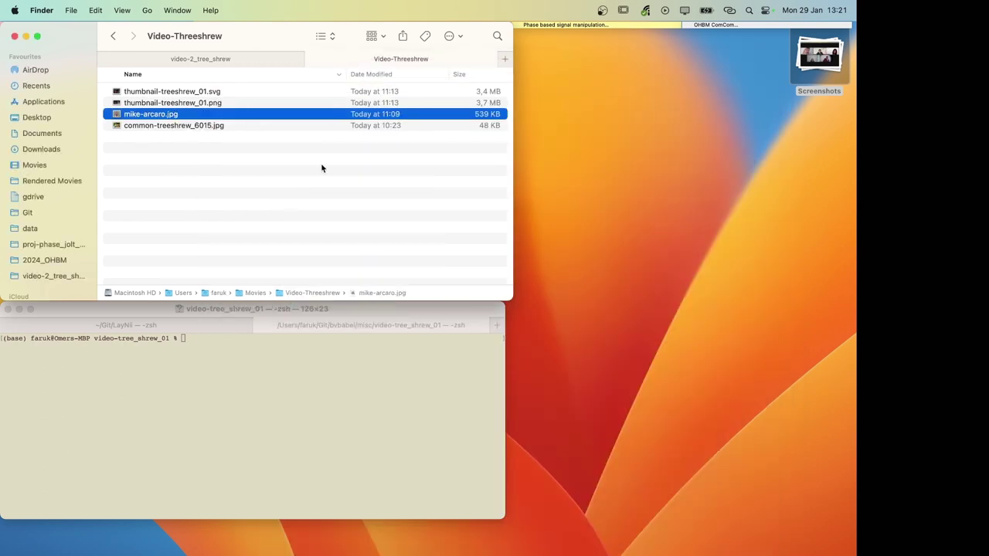
Step: Switch to the browser and read the Whole-Mesh Cortical Depth Sampling page, including its dialog screenshot and relative depth meshes
key(ctrl+Right)
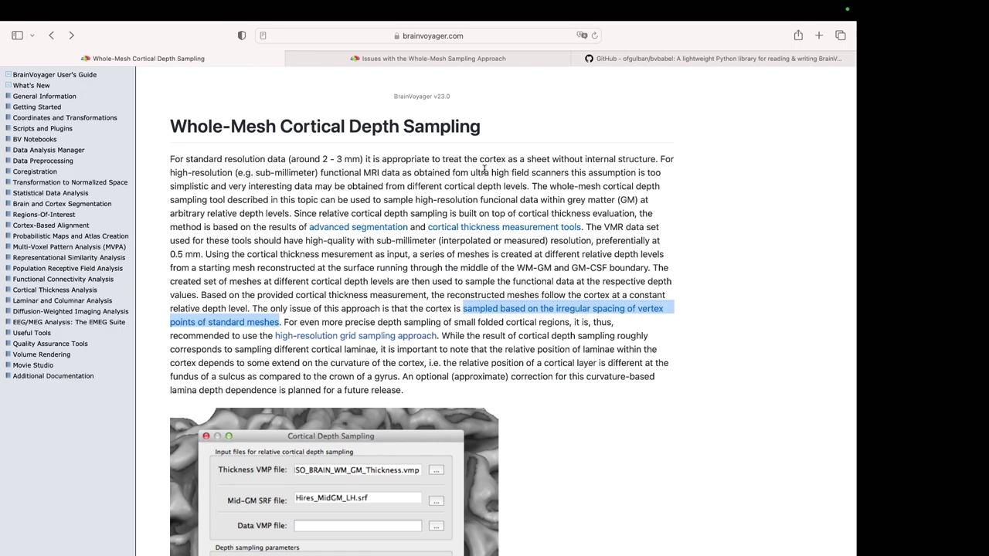
scroll(497, 114, down, 5)
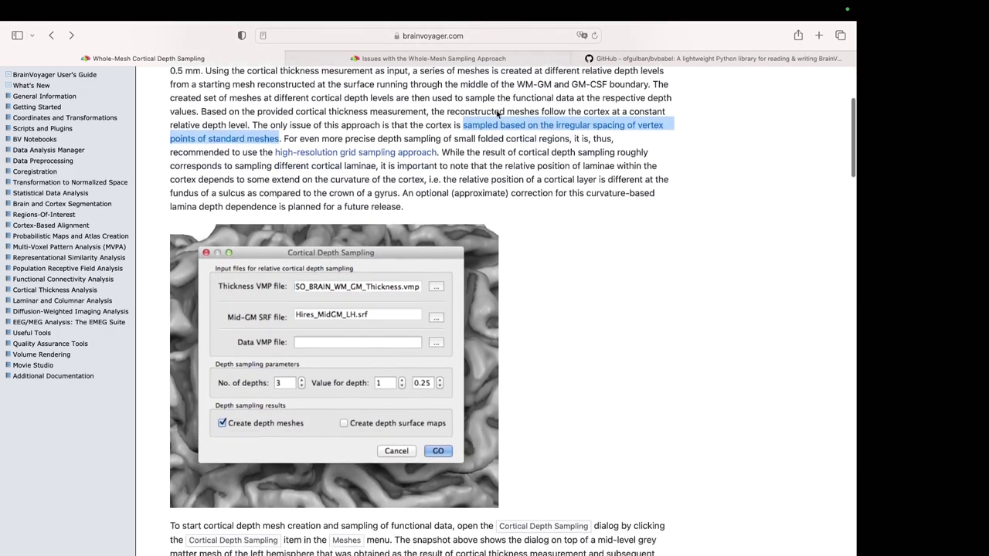
scroll(527, 223, down, 12)
scroll(527, 224, up, 18)
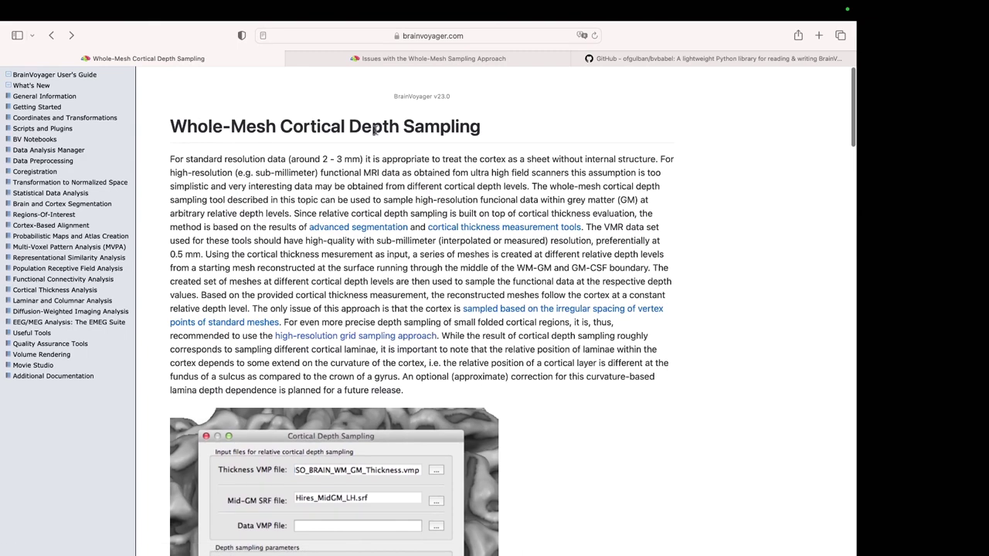
scroll(437, 292, down, 10)
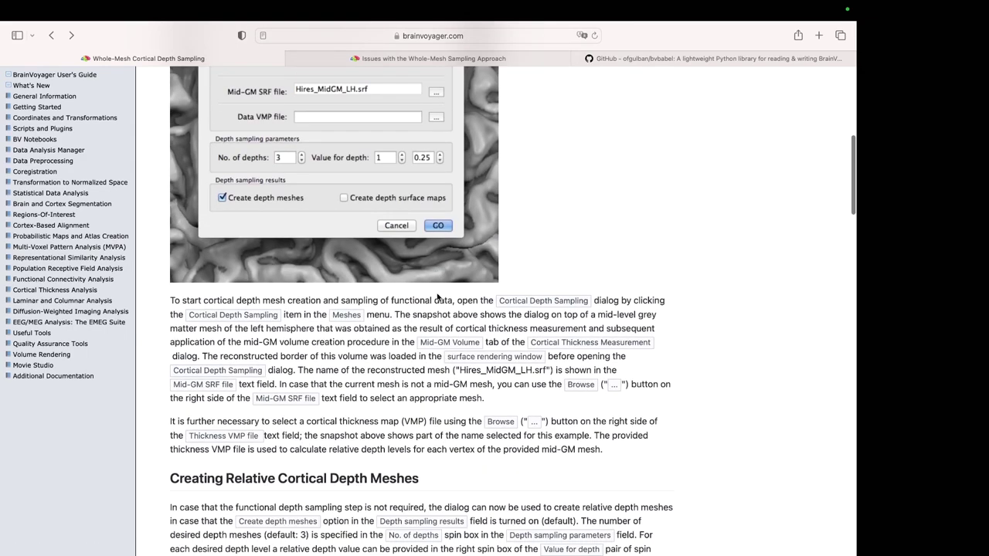
scroll(439, 281, up, 5)
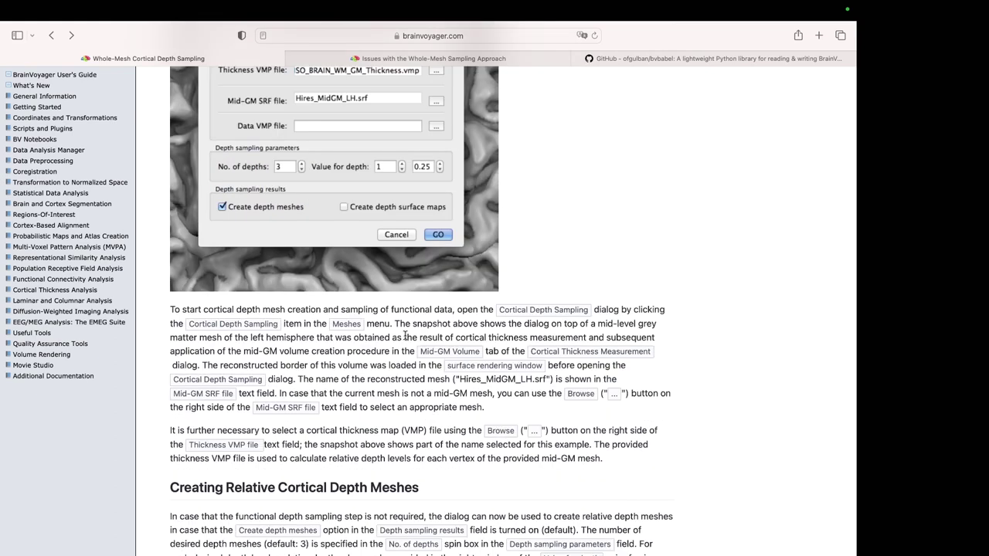
scroll(414, 285, up, 4)
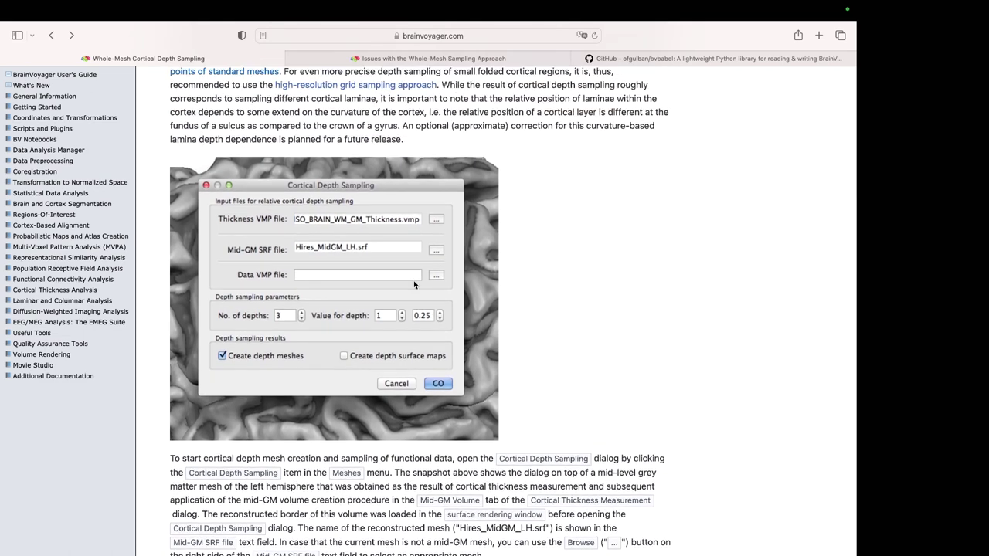
scroll(501, 337, down, 15)
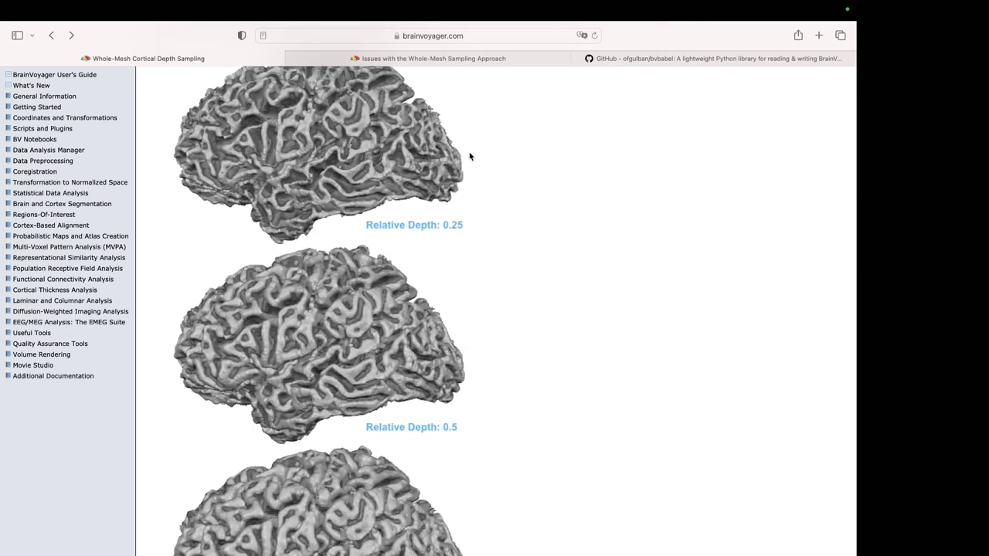
scroll(468, 154, up, 20)
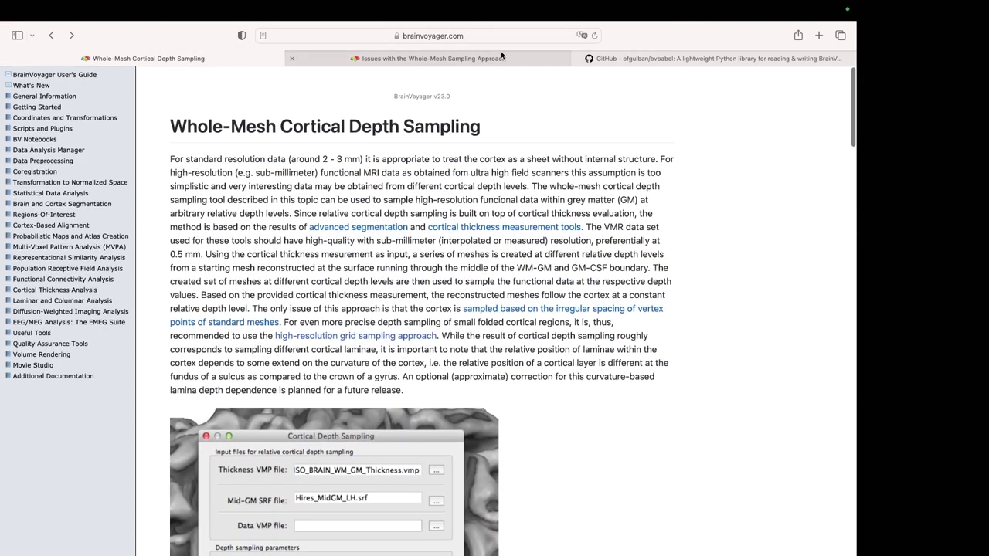
click(500, 42)
click(710, 118)
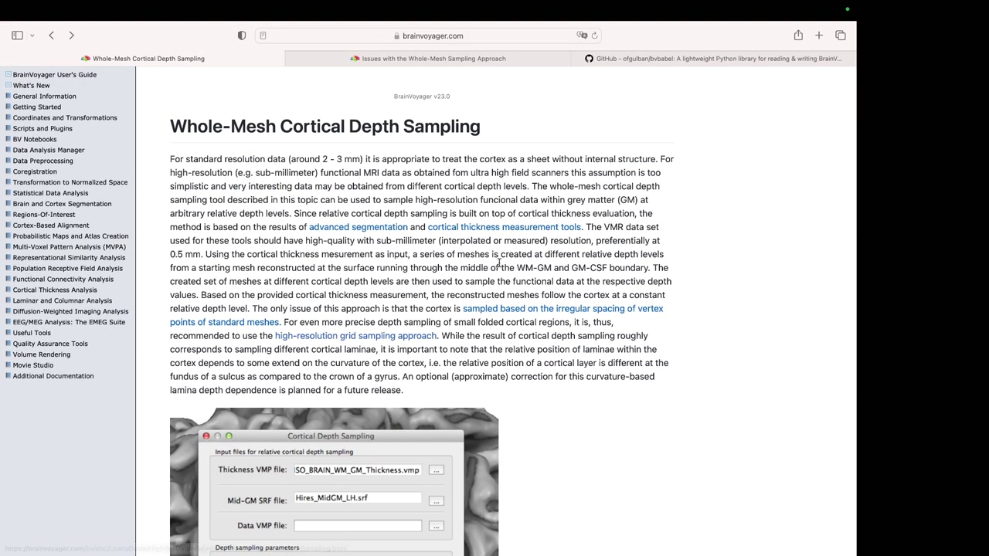
scroll(440, 130, down, 10)
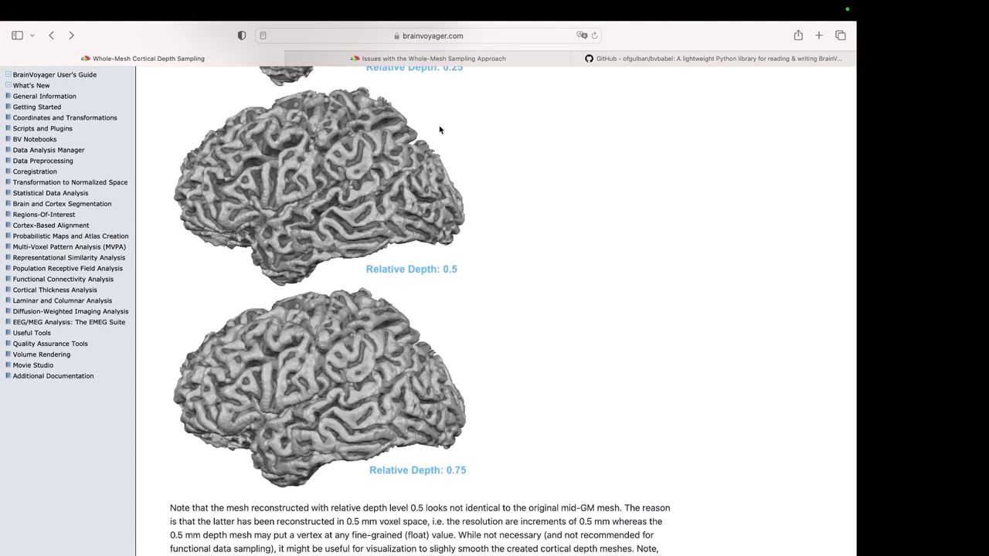
scroll(439, 130, up, 15)
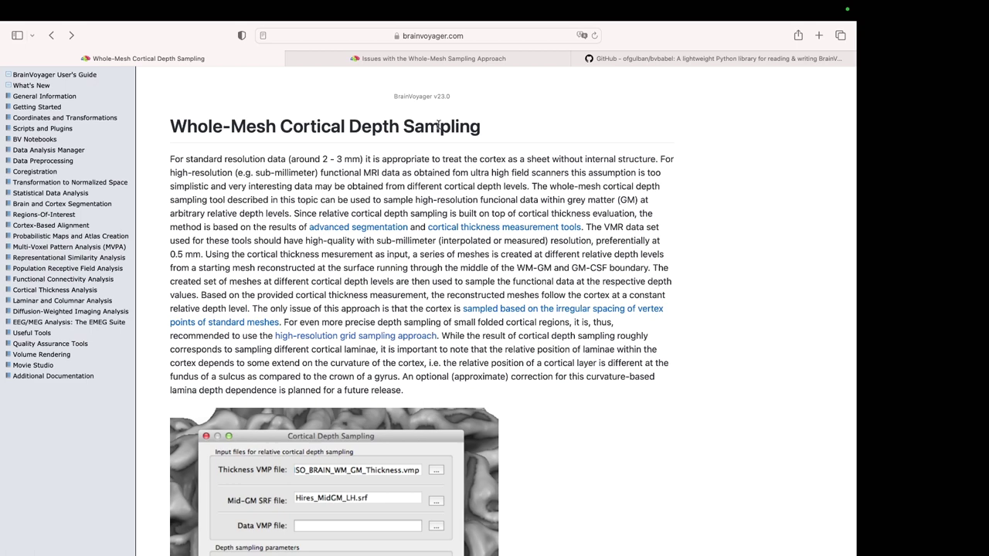
Step: Return to Finder, view the tree shrew photo common-treeshrew_6015.jpg in a preview and close it
key(ctrl+Left)
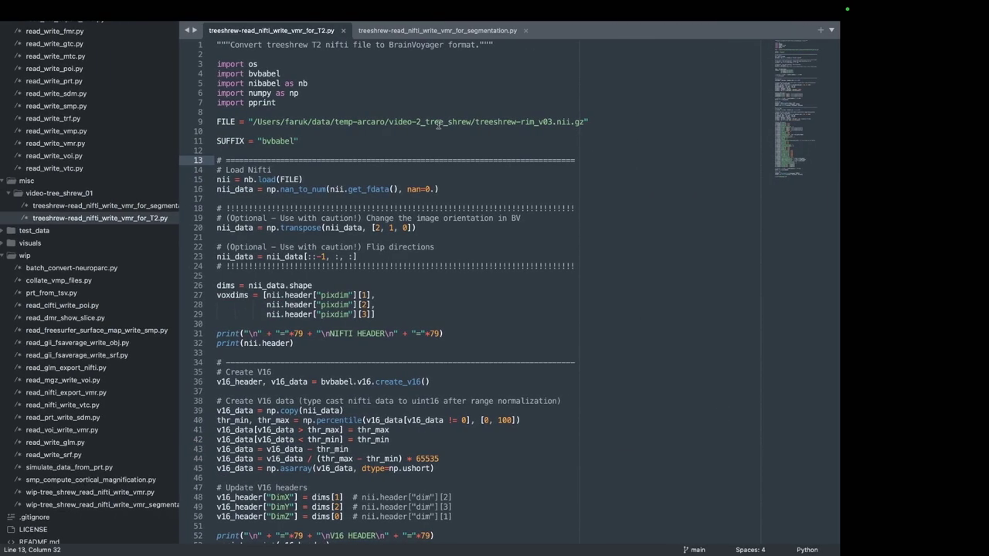
key(ctrl+Left)
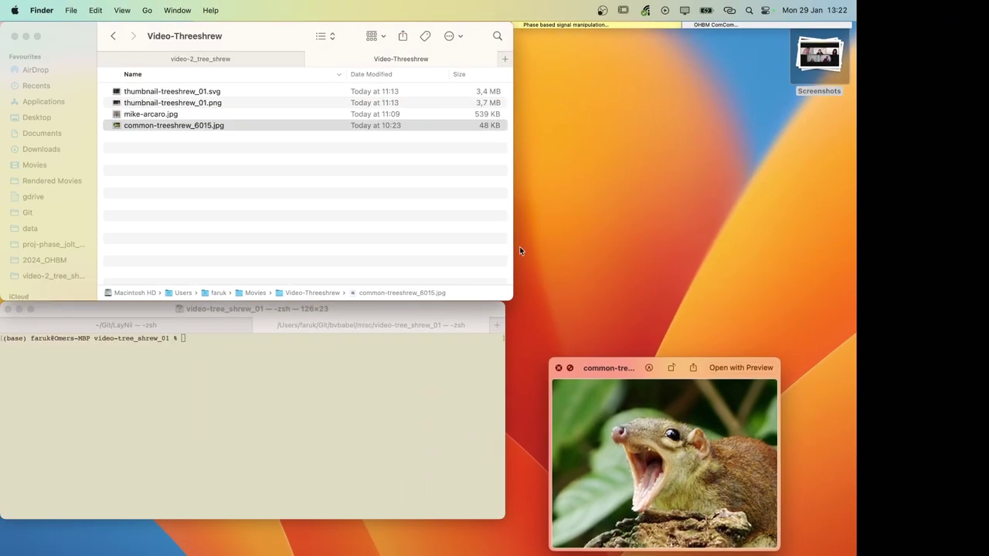
drag(638, 372, 542, 141)
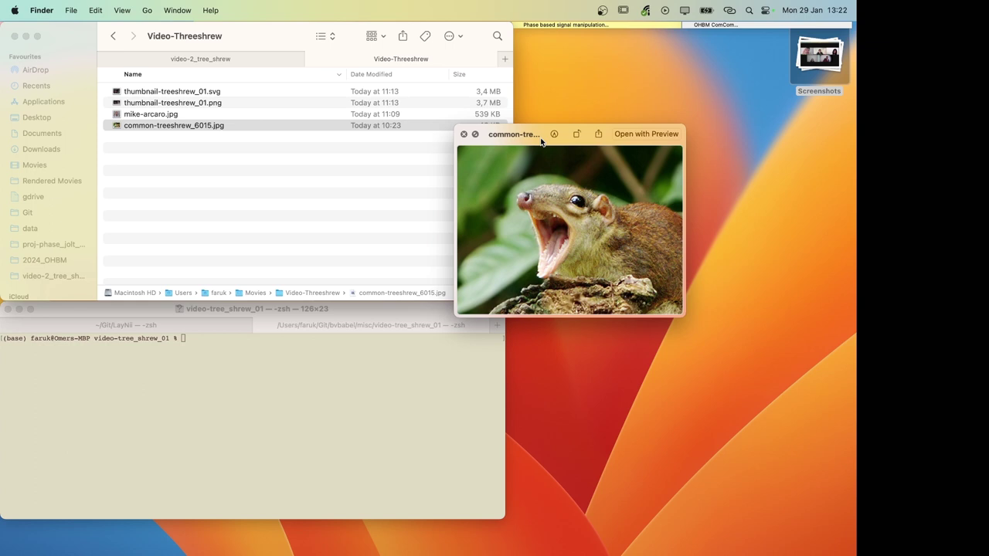
click(465, 135)
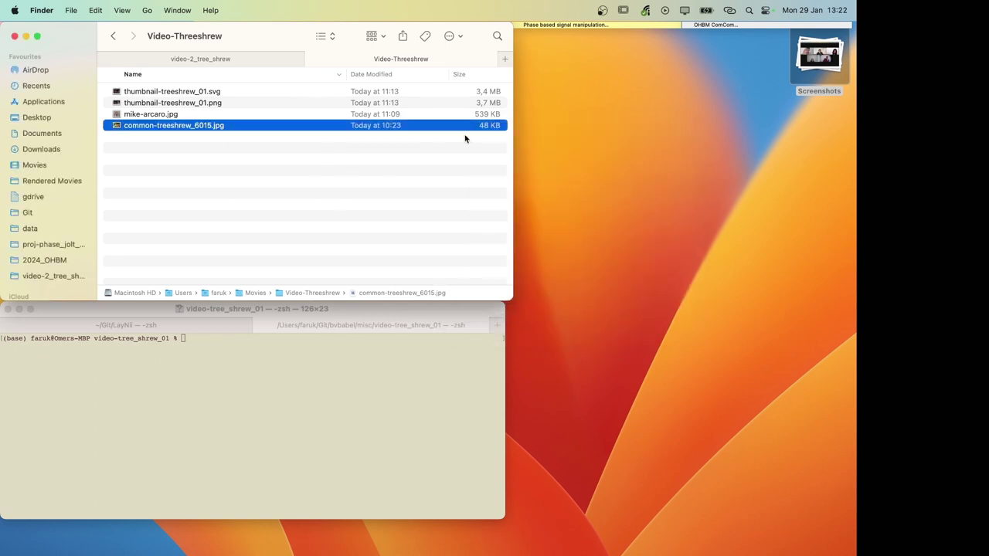
Step: Launch ITK-SNAP and load treeshrew-T2.nii.gz from the video-2_tree_shrew folder as the main image
click(201, 59)
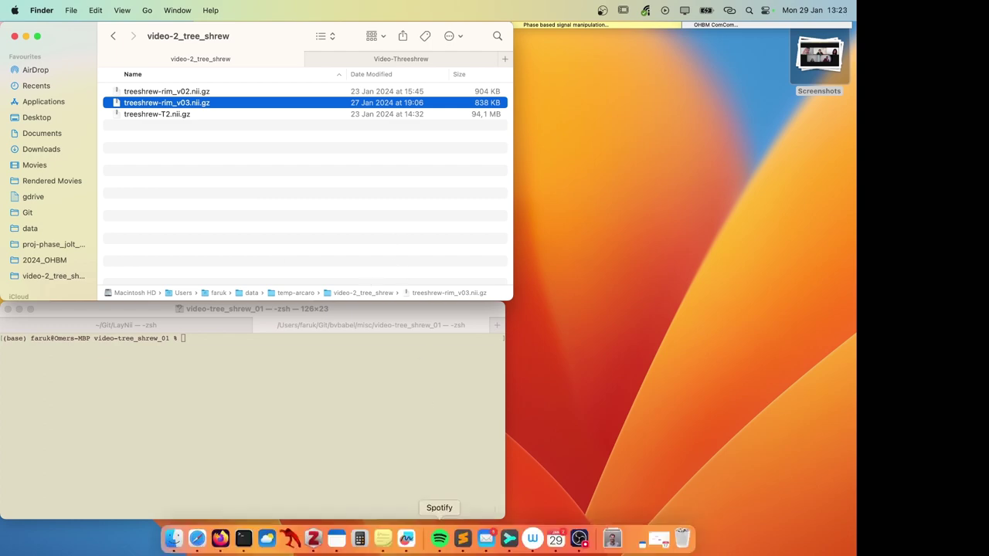
click(414, 537)
drag(314, 28, 504, 94)
click(146, 117)
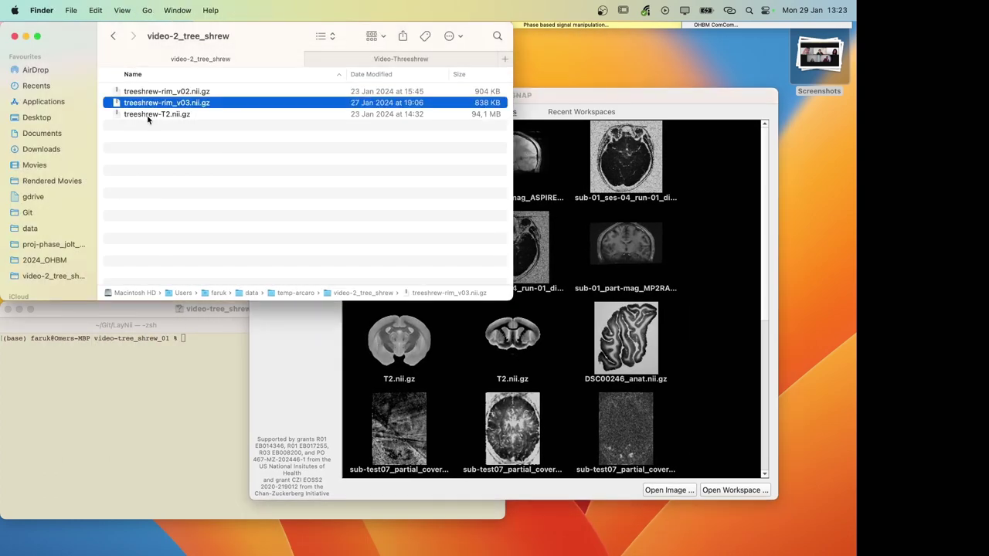
click(146, 116)
drag(139, 115, 592, 222)
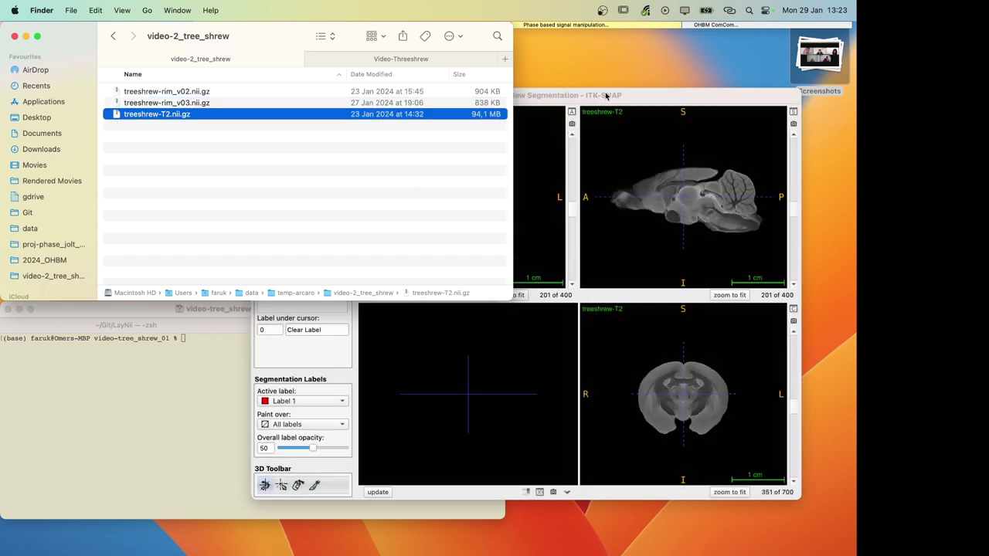
Step: Bring the ITK-SNAP window to the front and enlarge it to fill the screen
click(605, 93)
drag(509, 159, 480, 191)
click(477, 189)
double_click(522, 96)
Step: Examine the layers of the olfactory bulbs up close in the axial, sagittal and coronal slices
drag(651, 142, 666, 160)
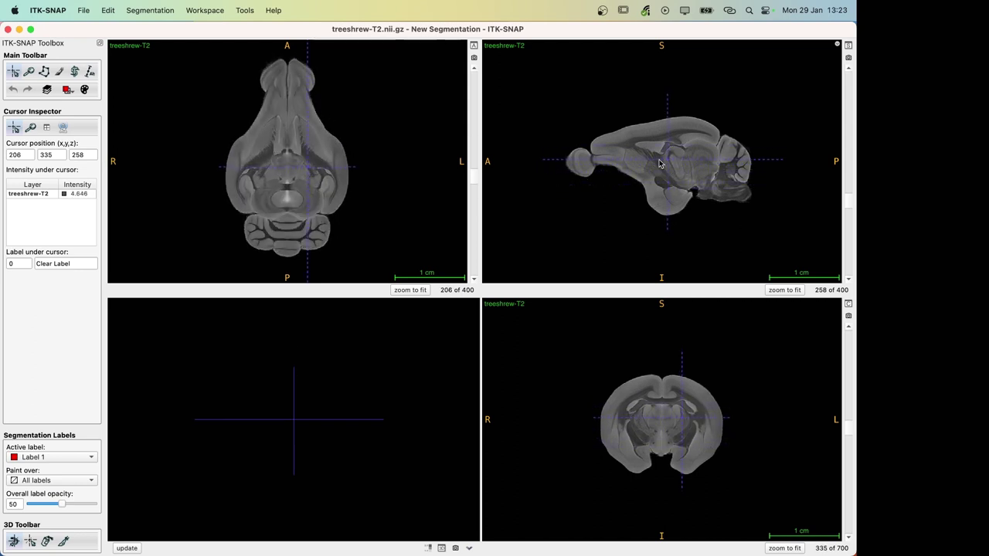
click(282, 91)
key(c)
ctrl+scroll(297, 151, up, 5)
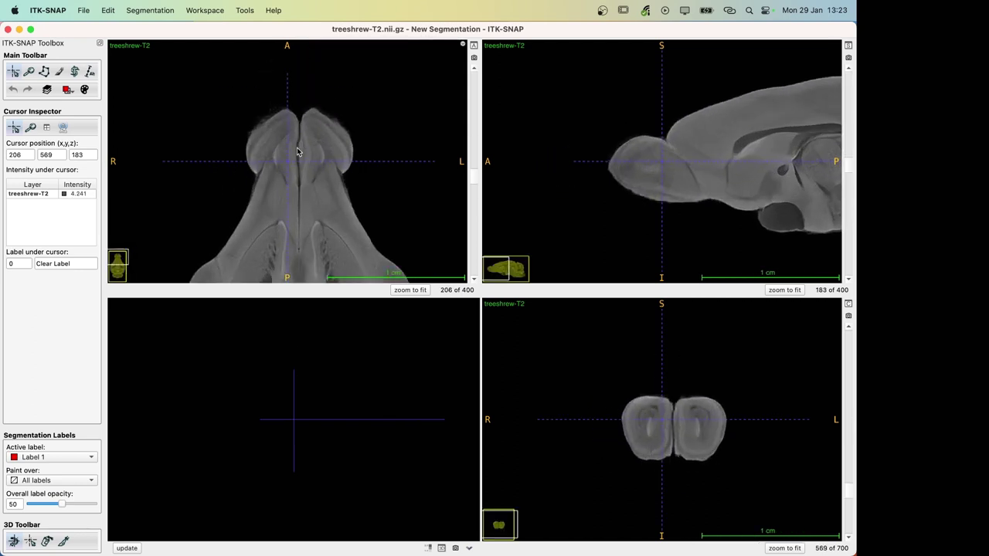
scroll(297, 151, up, 1)
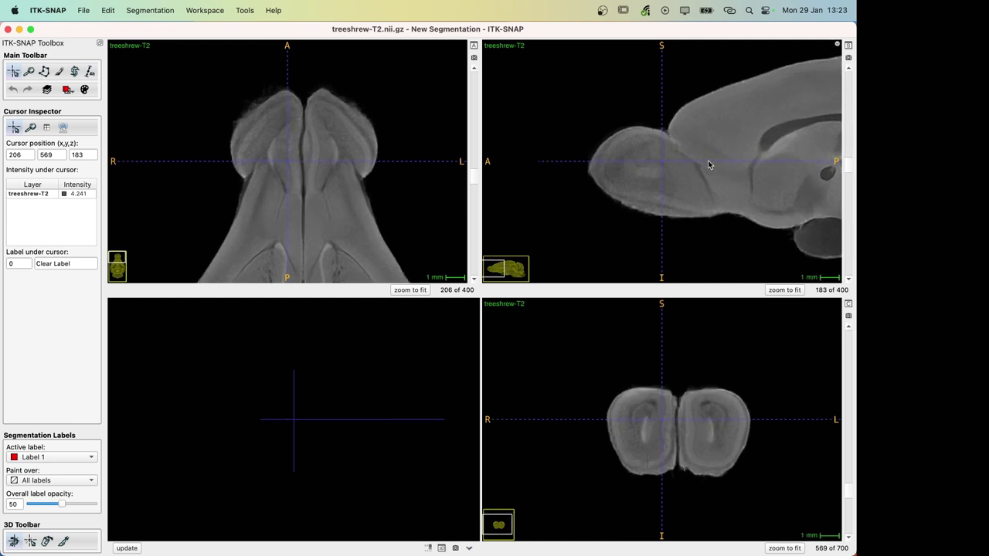
mouse_move(710, 165)
mouse_down()
mouse_move(700, 152)
mouse_move(708, 198)
mouse_move(709, 161)
mouse_move(708, 173)
mouse_up()
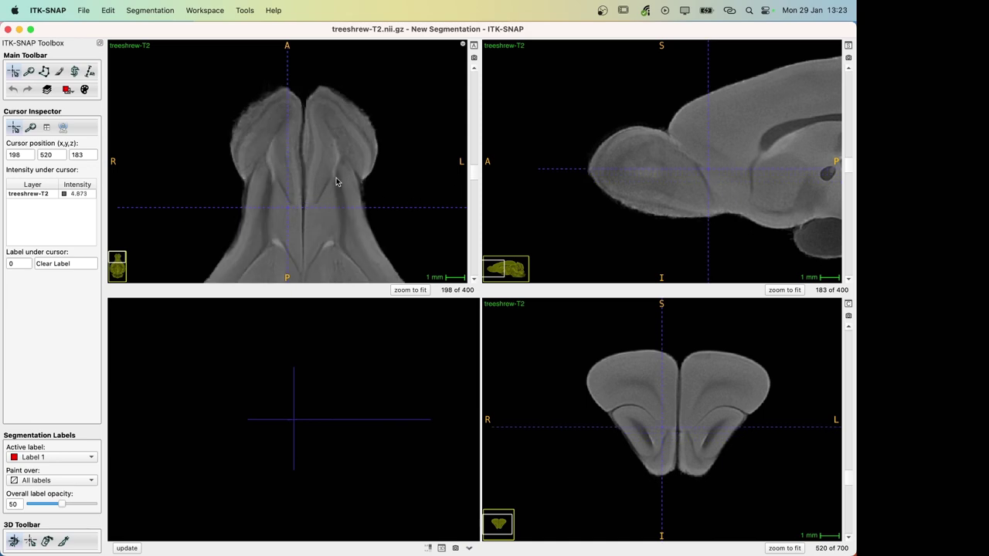
mouse_move(339, 173)
mouse_down()
mouse_move(338, 159)
mouse_move(346, 178)
mouse_up()
ctrl+scroll(347, 178, down, 3)
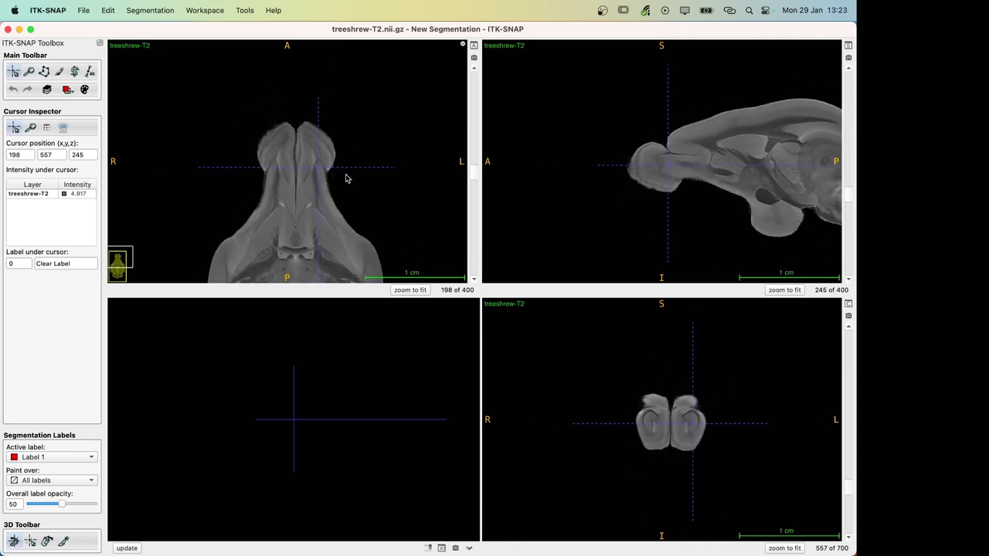
scroll(324, 165, up, 3)
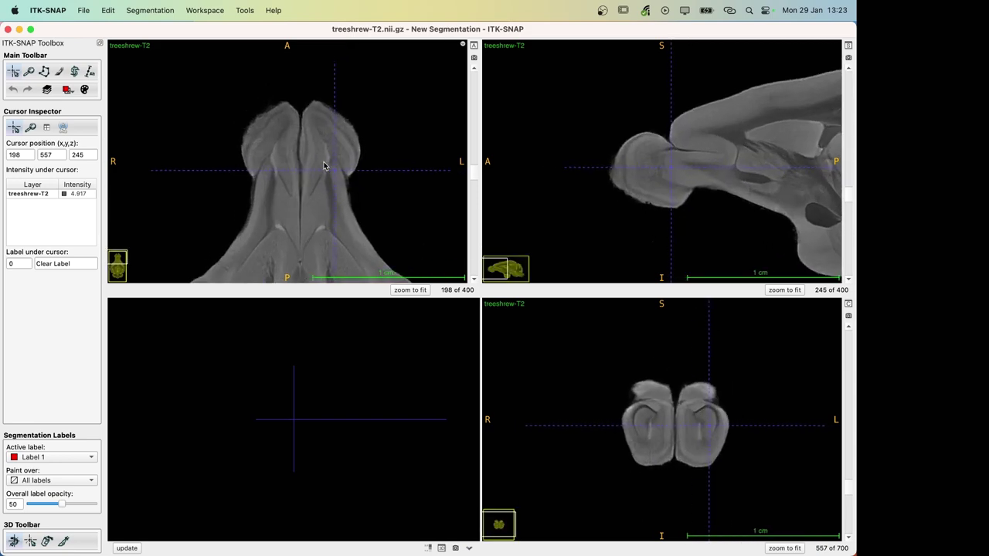
scroll(325, 166, up, 3)
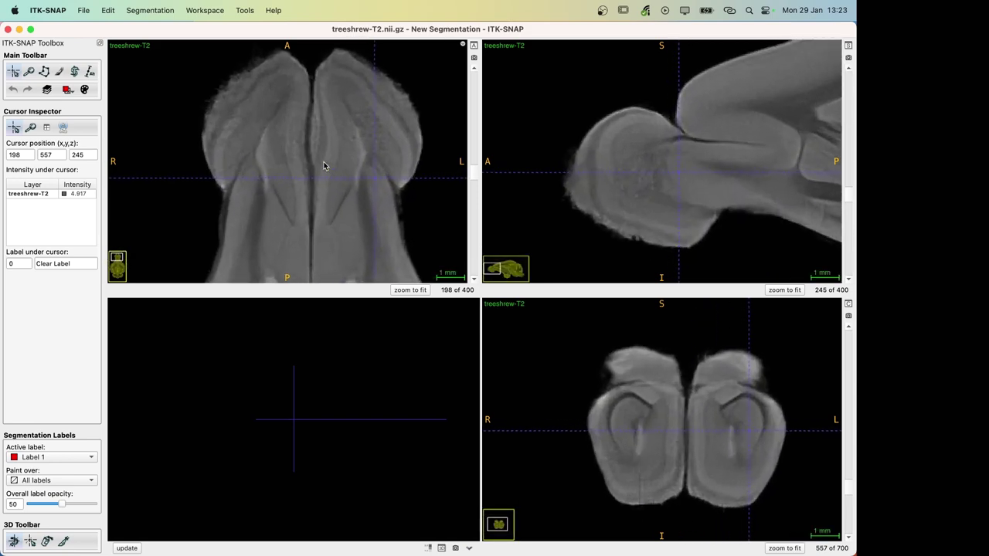
drag(276, 148, 267, 171)
Step: Centre the slice views on the lateral edge of the cortex and inspect it up close
drag(224, 230, 372, 256)
ctrl+scroll(270, 173, down, 5)
key(c)
ctrl+scroll(284, 167, up, 5)
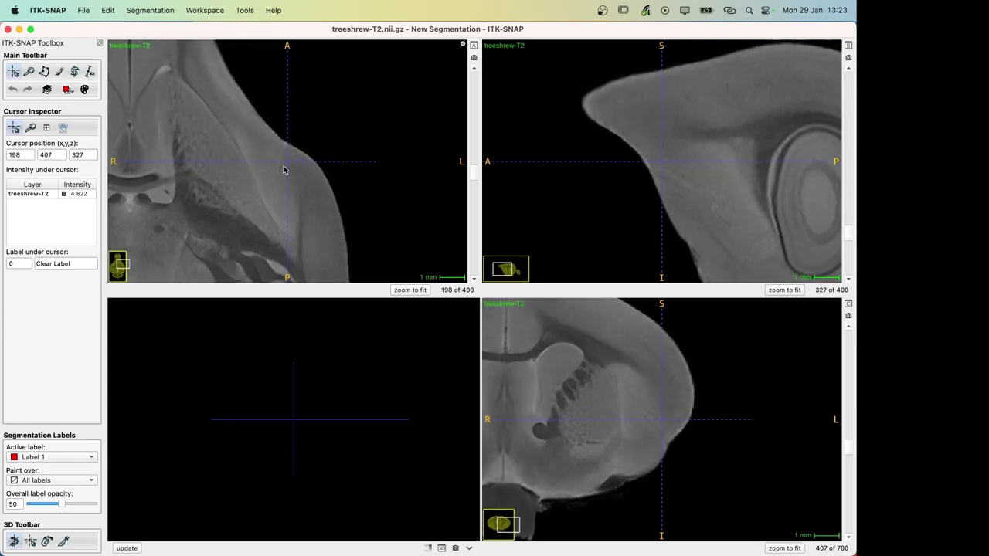
click(283, 165)
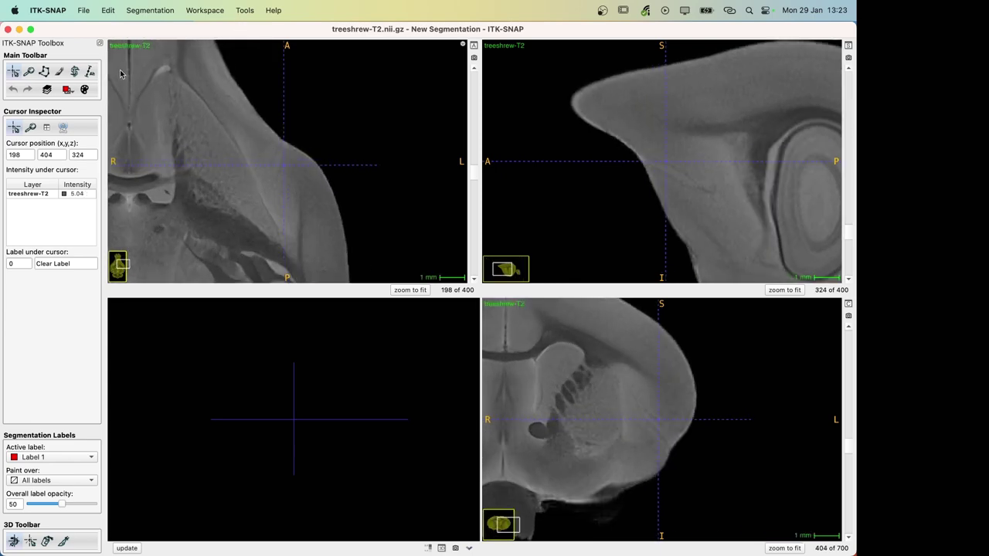
Step: Increase the contrast of treeshrew-T2 by raising the contrast curve's minimum to 3.488 and lowering its maximum intensity
click(46, 89)
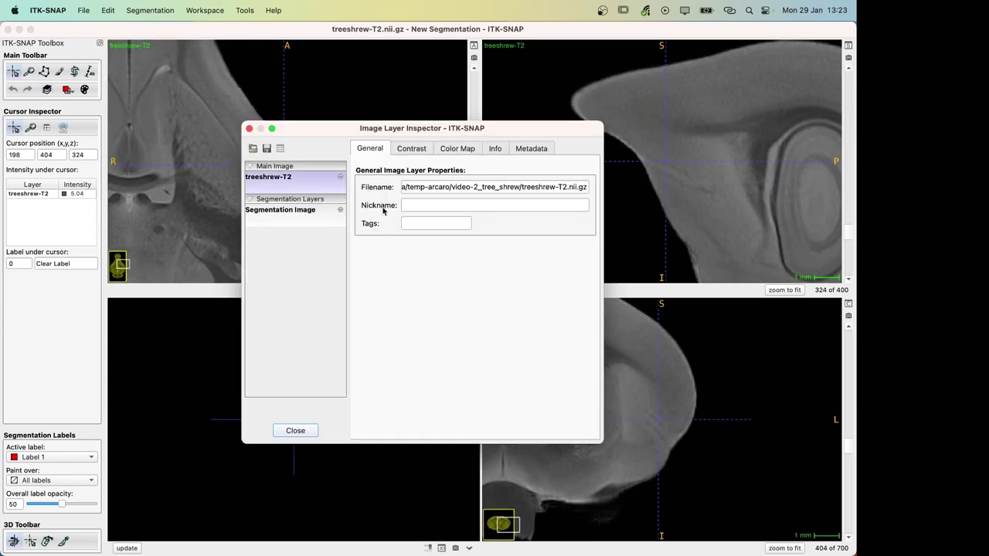
click(411, 149)
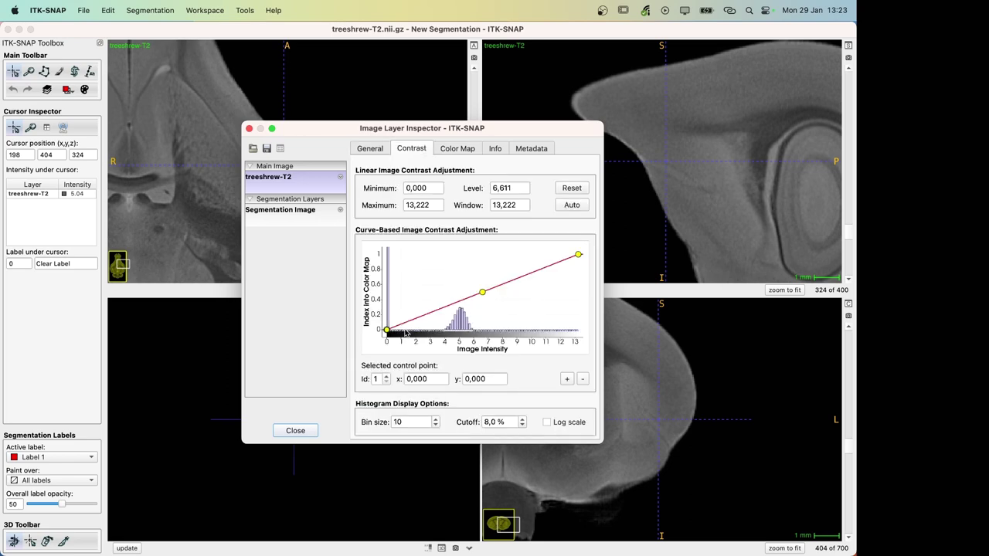
drag(388, 331, 438, 331)
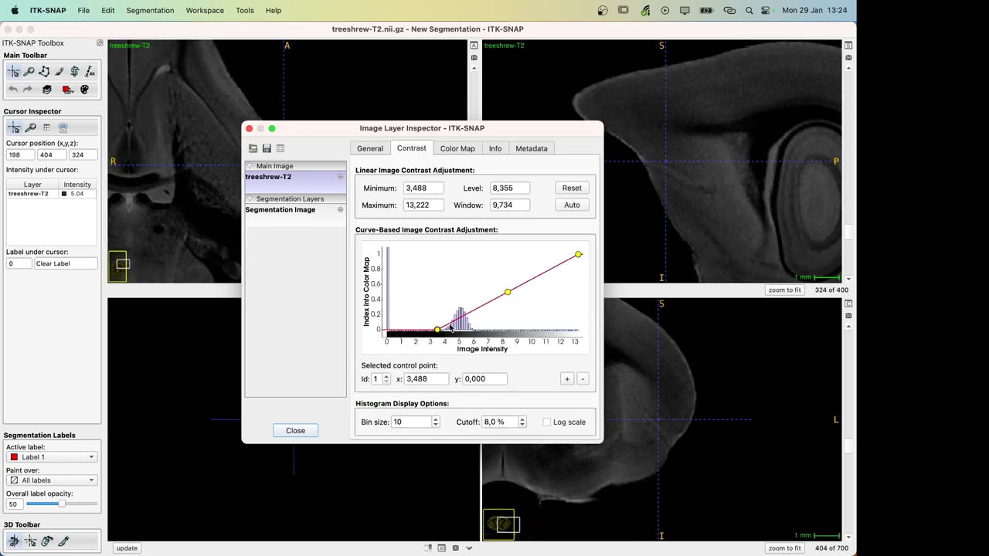
drag(579, 255, 481, 279)
click(249, 128)
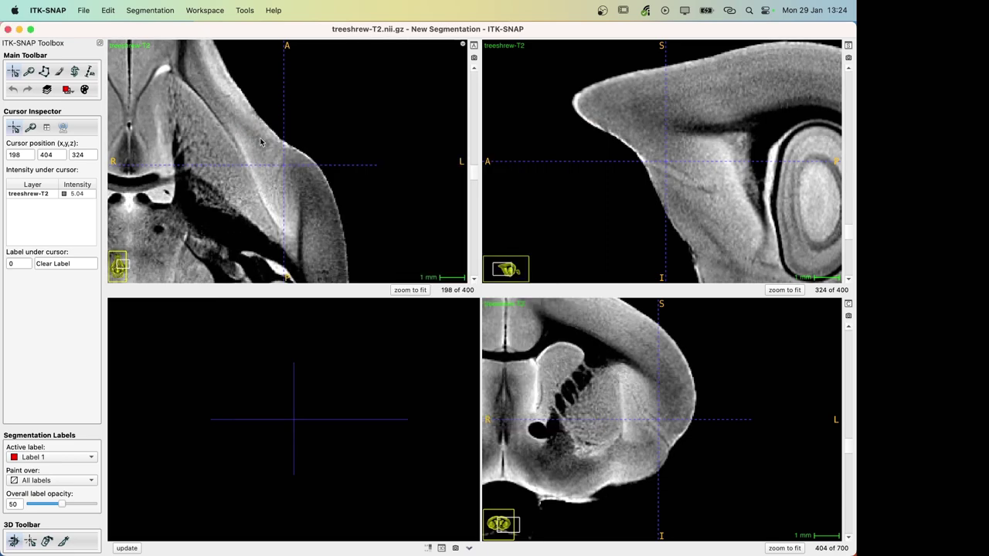
Step: Examine the thin dark line in the lateral cortex of the T2 image in the axial, sagittal and coronal slices
click(279, 167)
ctrl+scroll(278, 167, down, 5)
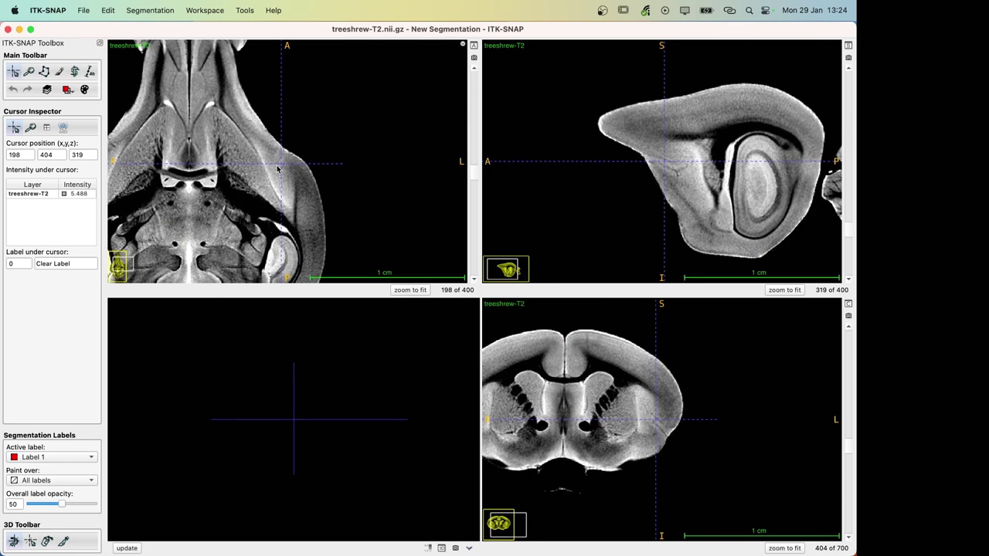
ctrl+scroll(685, 176, up, 5)
click(666, 167)
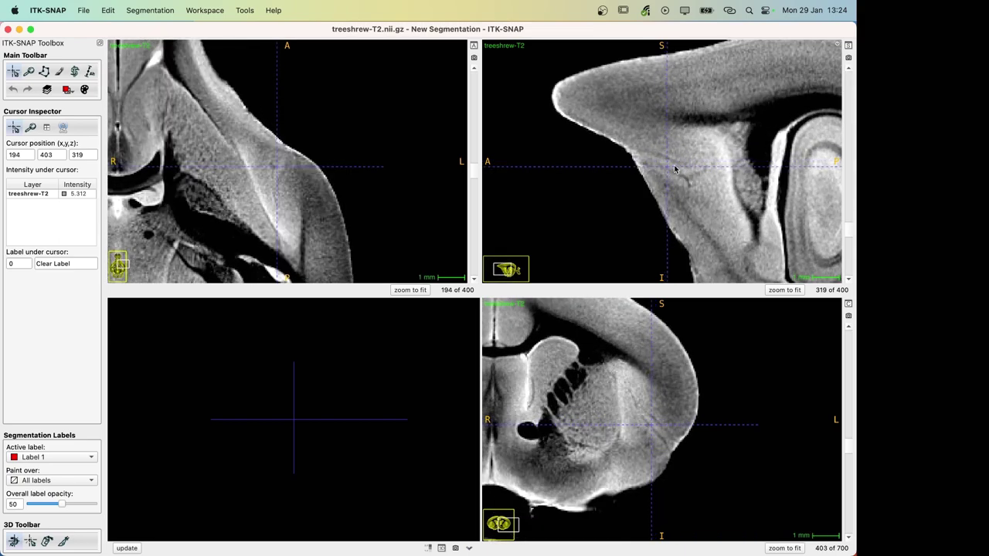
scroll(674, 170, up, 2)
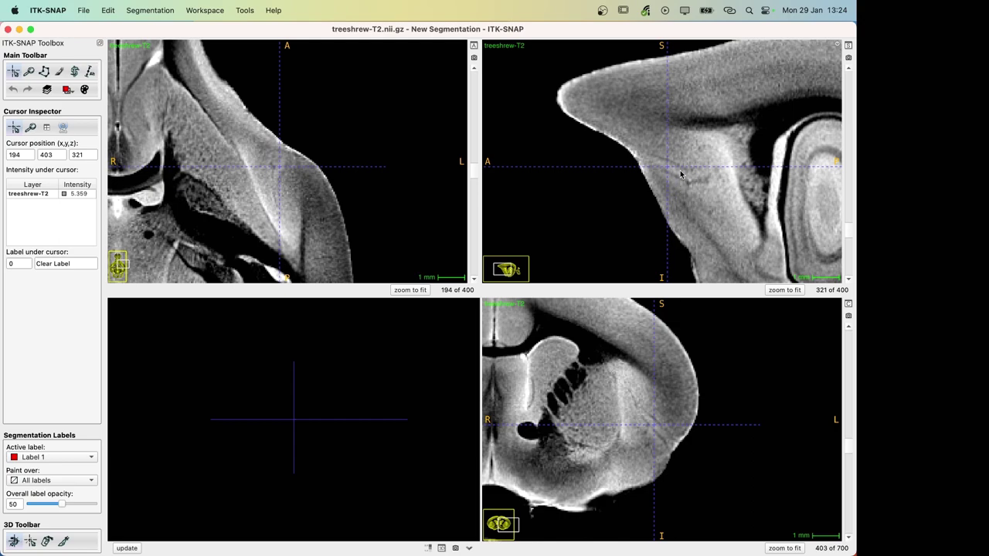
mouse_move(681, 175)
mouse_down()
mouse_move(689, 168)
mouse_move(691, 176)
mouse_move(678, 170)
mouse_up()
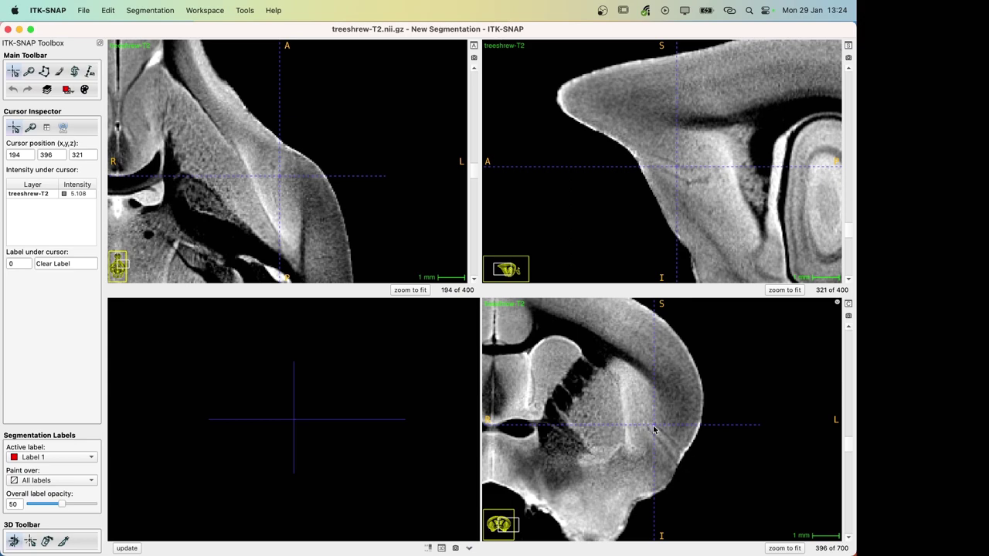
scroll(670, 448, down, 3)
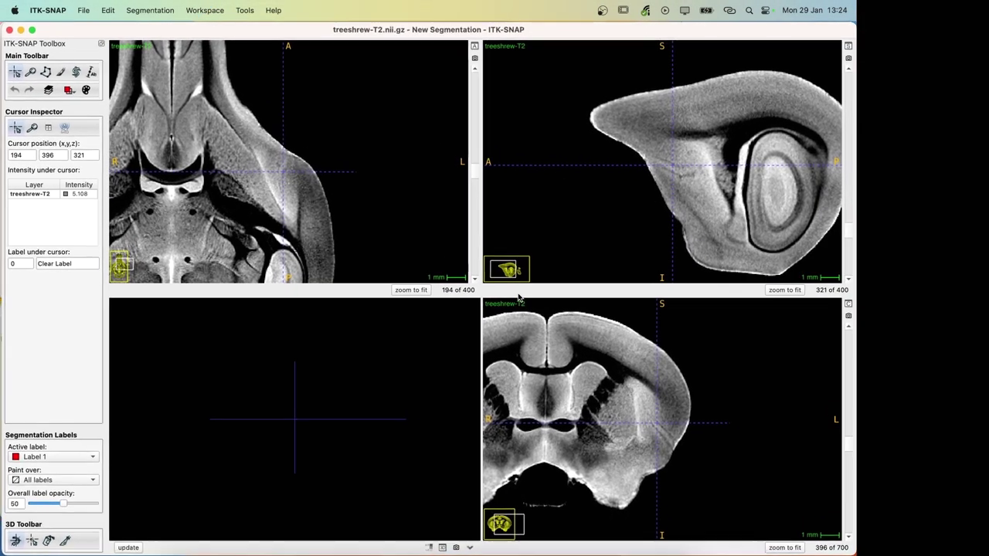
Step: Load treeshrew-rim_v02.nii.gz from Finder as the segmentation of the T2 image and enlarge the ITK-SNAP window to fill the screen
key(ctrl+Up)
click(228, 150)
click(161, 92)
drag(161, 93, 646, 133)
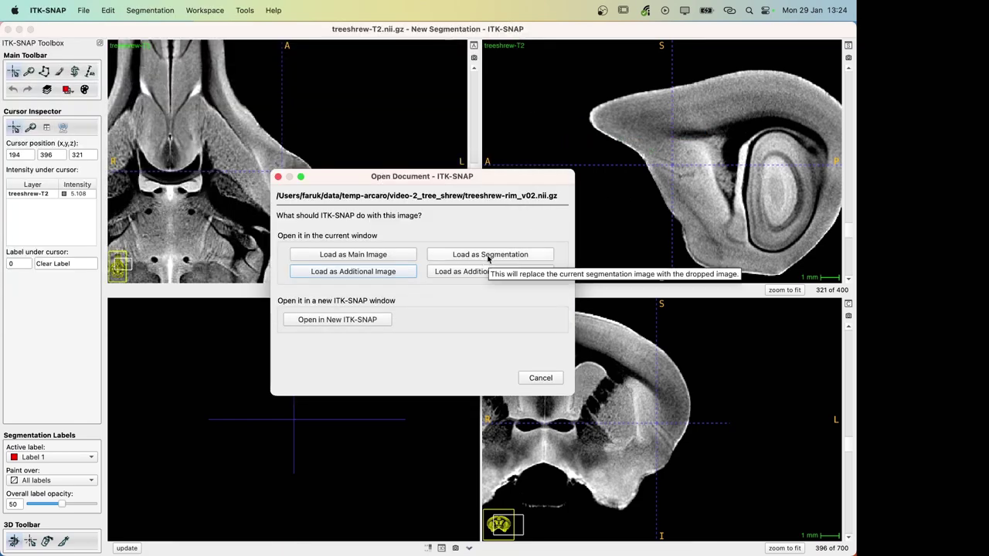
click(489, 260)
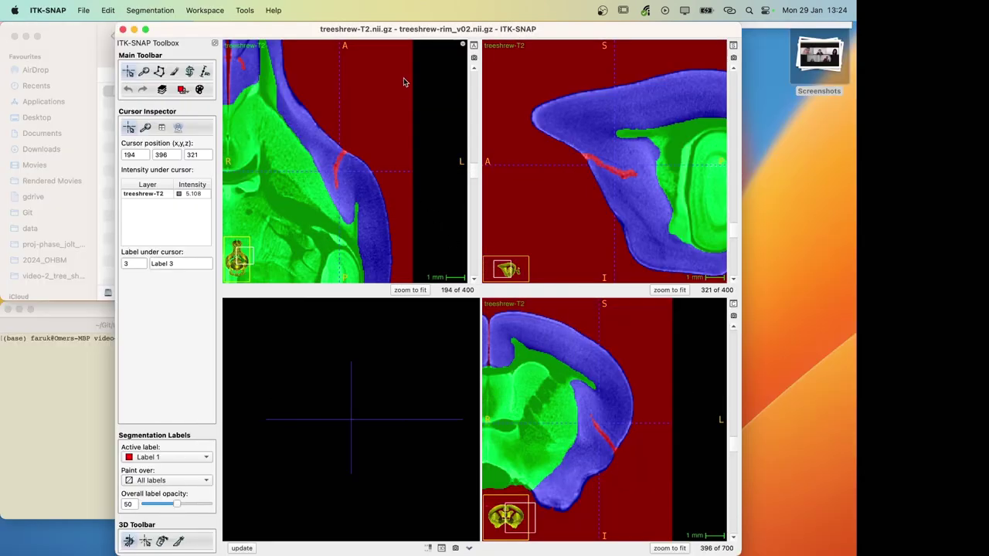
double_click(400, 29)
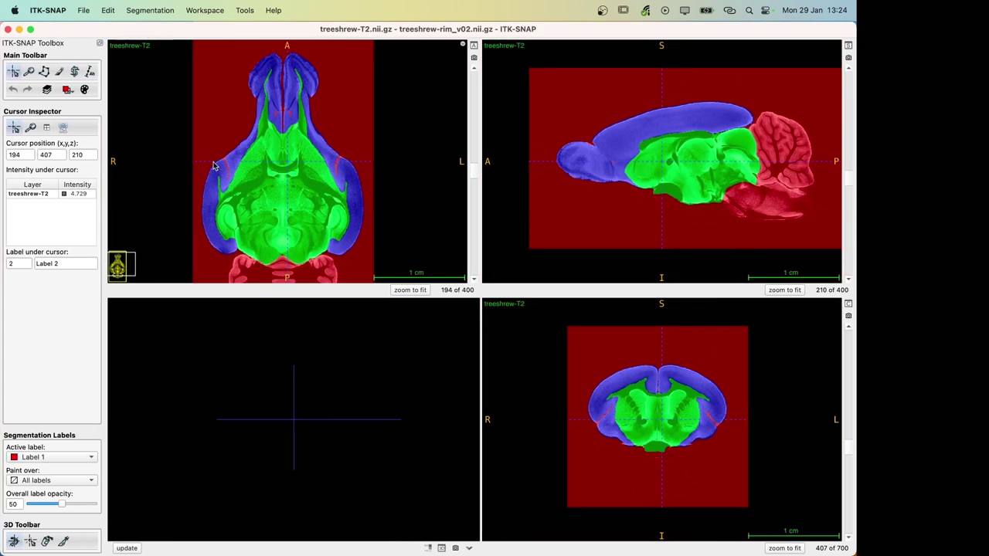
Step: Inspect how the loaded segmentation labels the cortex and the inner brain from front to back in all three slice views
click(630, 145)
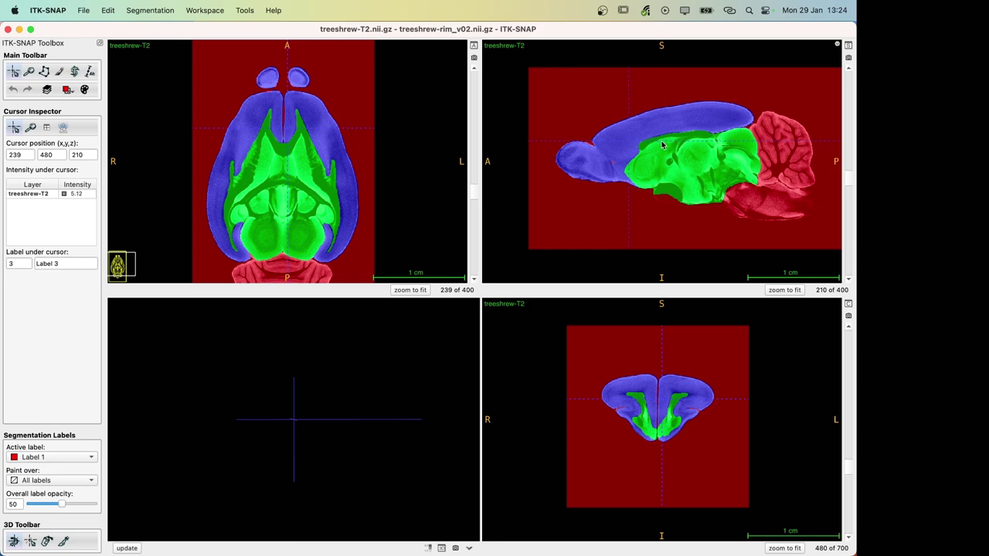
drag(681, 149, 719, 159)
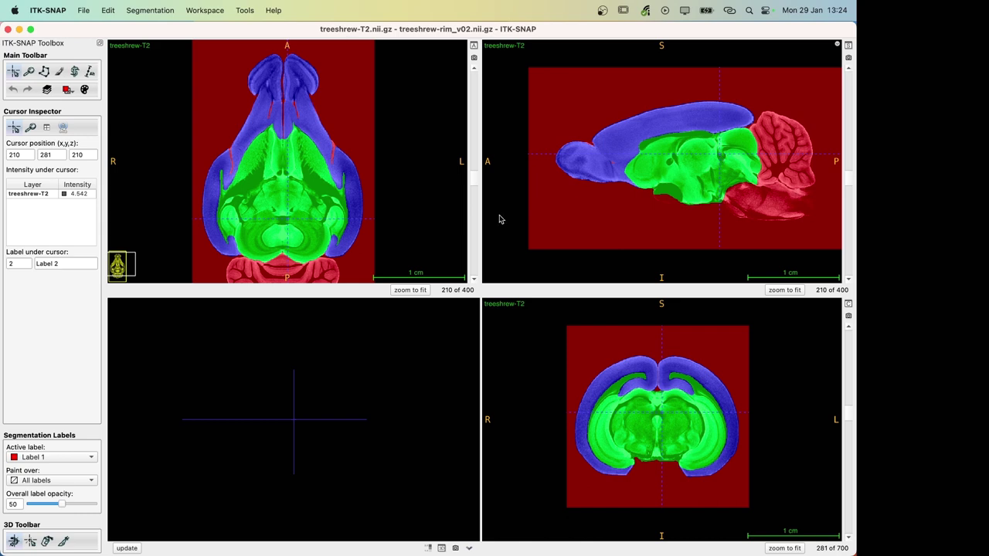
drag(758, 115, 737, 129)
drag(305, 257, 310, 256)
drag(715, 136, 727, 122)
scroll(729, 123, up, 5)
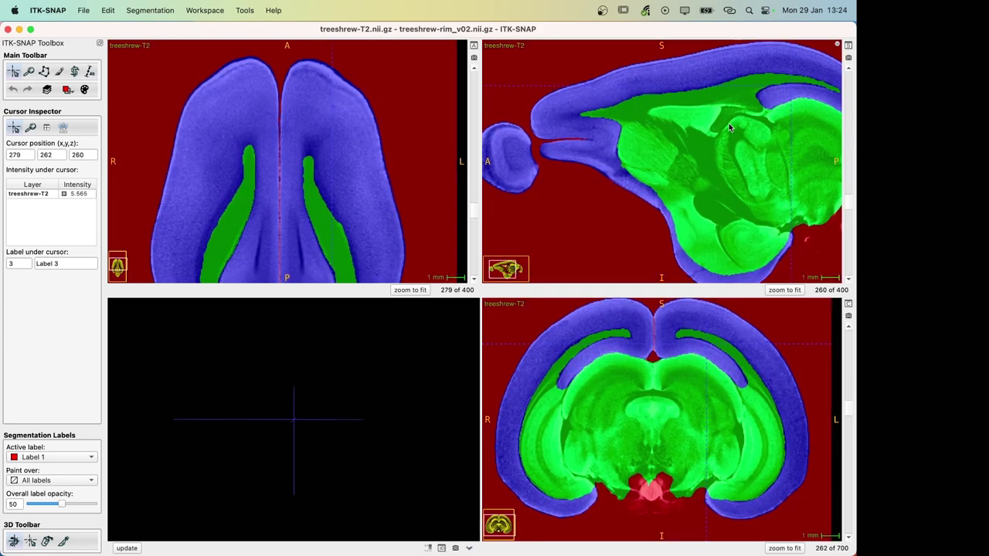
Step: Centre the slice views on the midbrain and inspect its labelled boundary with the posterior cortex and the cerebellum
click(809, 111)
key(c)
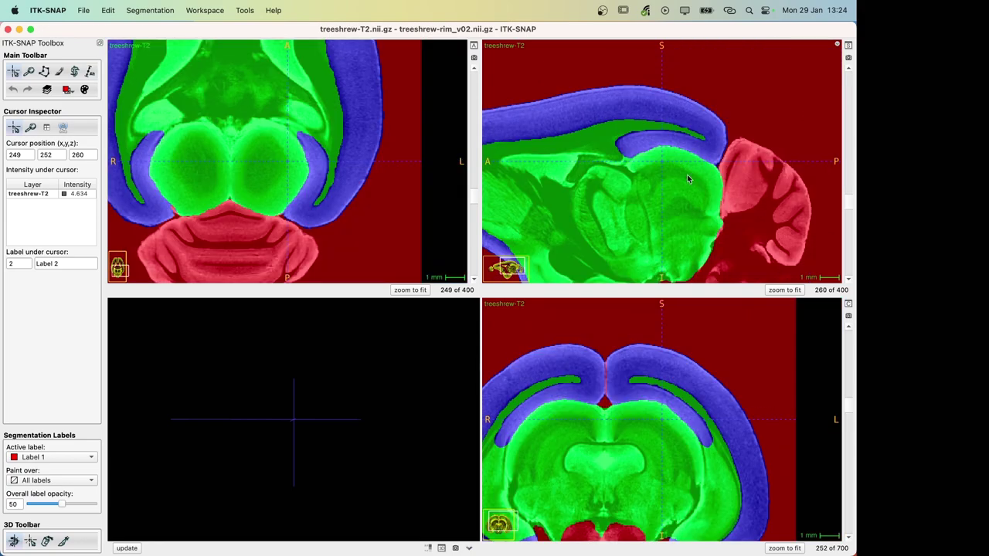
scroll(675, 183, down, 2)
scroll(676, 183, up, 1)
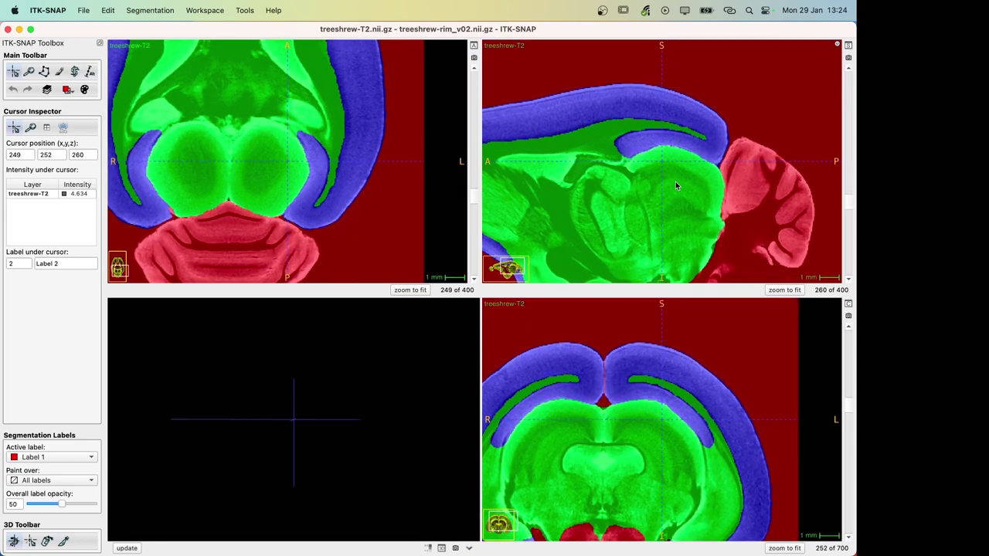
drag(639, 166, 704, 185)
click(712, 234)
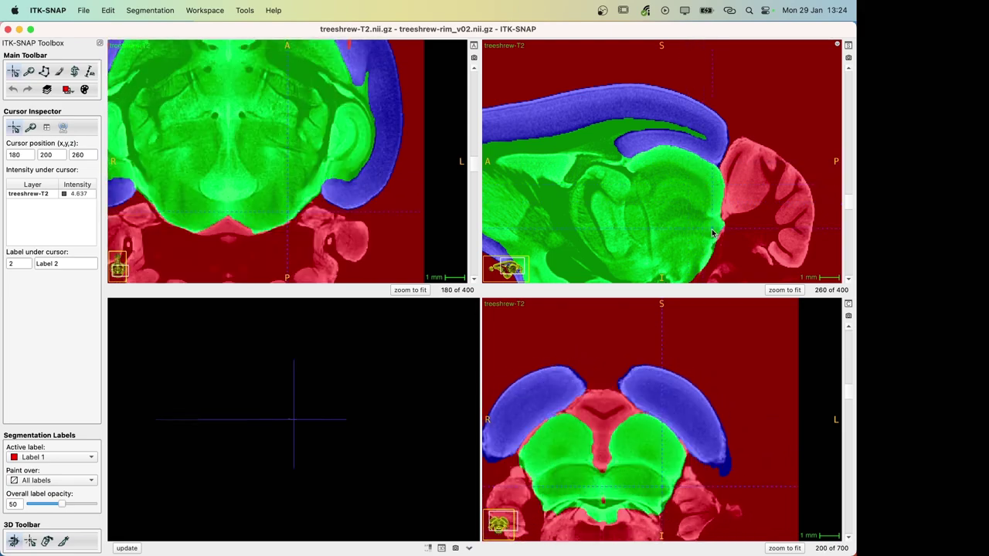
ctrl+scroll(704, 221, down, 3)
ctrl+scroll(704, 221, up, 3)
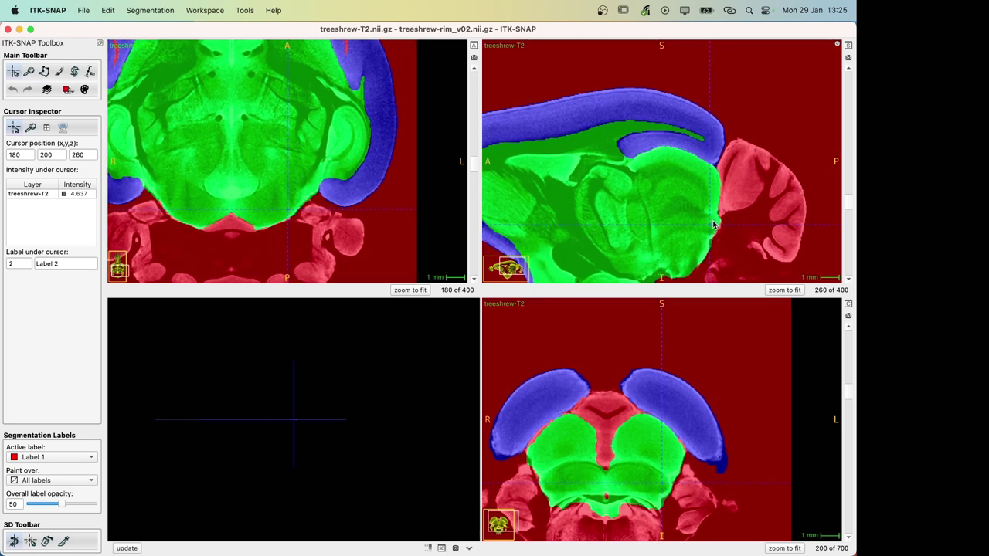
drag(713, 226, 714, 201)
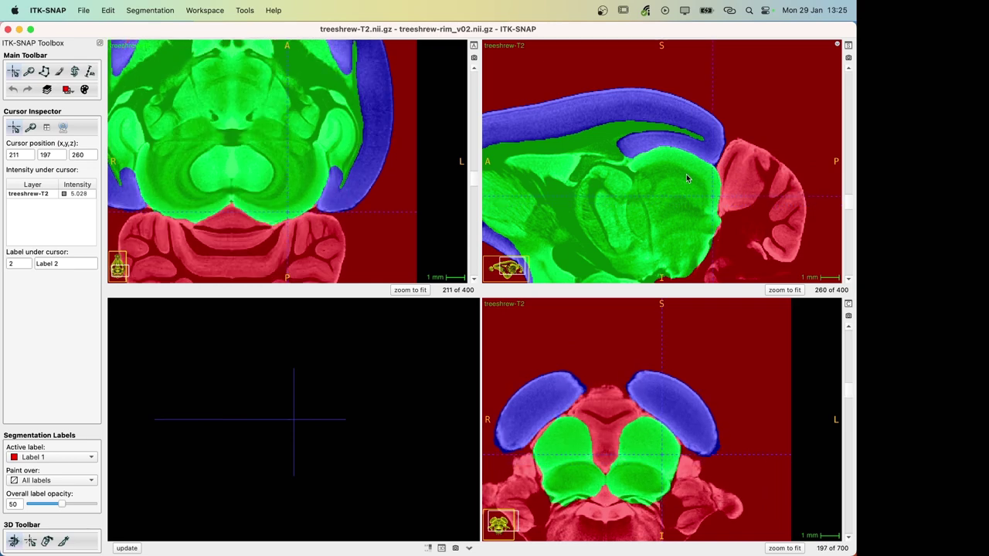
Step: Compare the hippocampus region with and without the segmentation overlay by hiding the labels, inspecting the T2 image and showing them again
drag(687, 167, 617, 145)
scroll(678, 161, up, 13)
scroll(678, 163, up, 10)
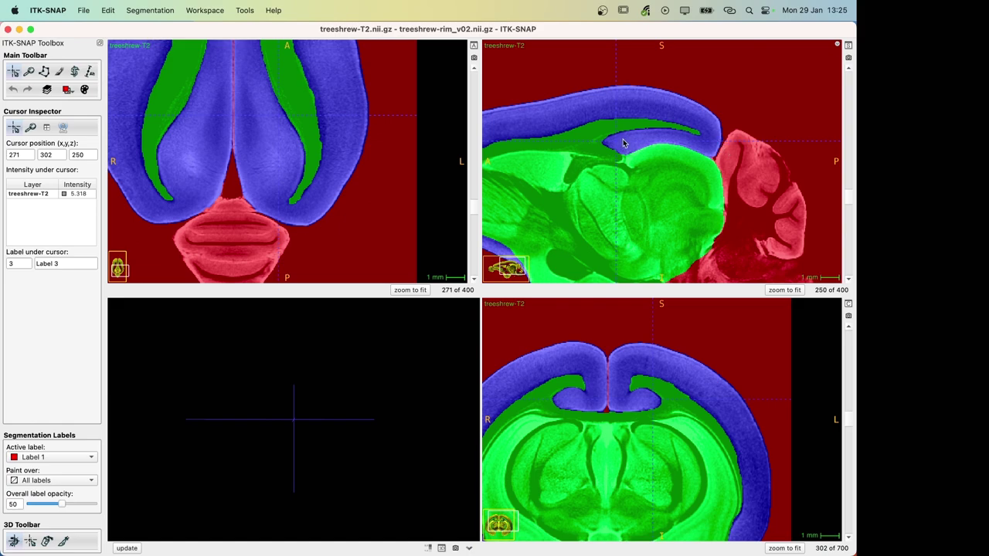
key(s)
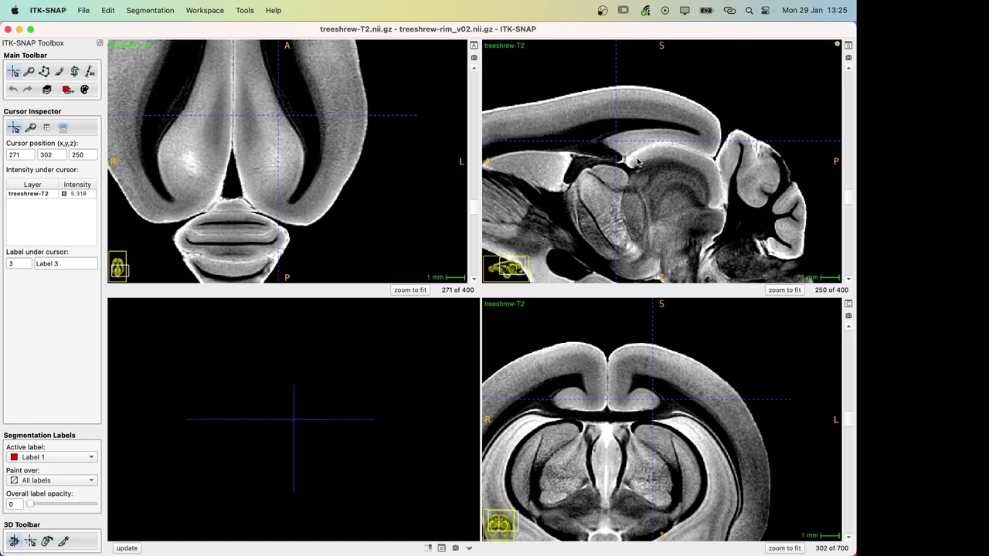
click(638, 156)
click(635, 151)
ctrl+scroll(634, 150, up, 3)
drag(610, 158, 599, 115)
key(s)
Step: Inspect the labelled subcortical region below the hippocampus in the sagittal slice
scroll(640, 130, down, 5)
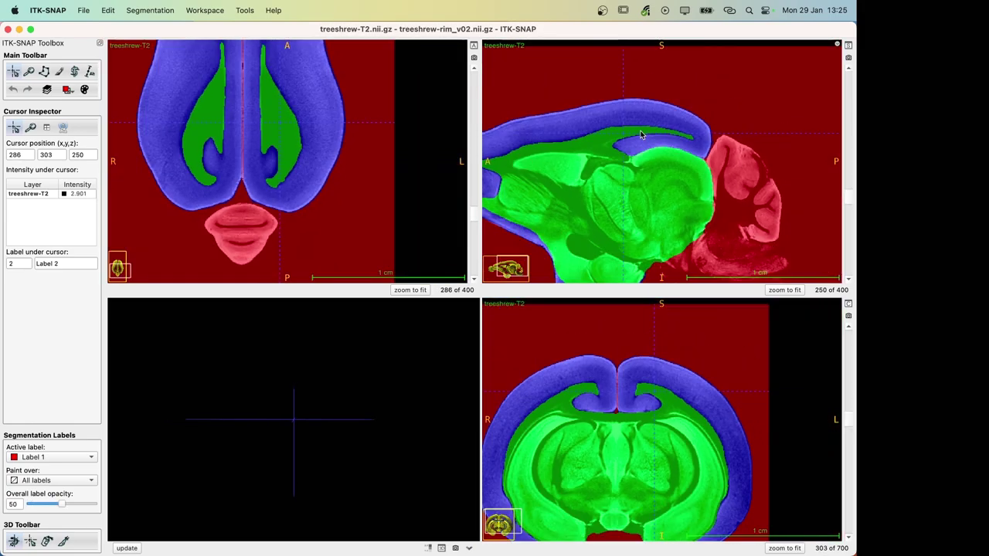
drag(636, 193, 632, 188)
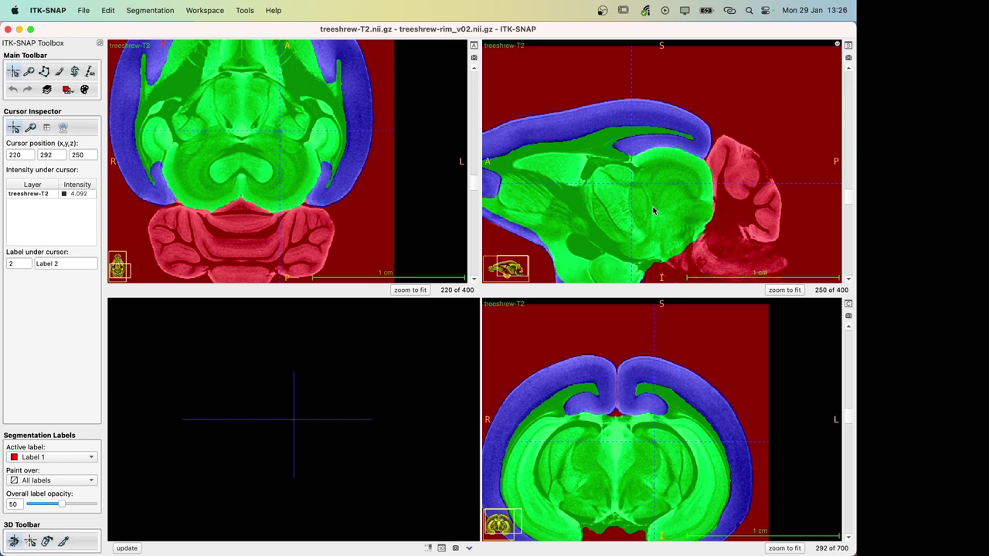
click(632, 183)
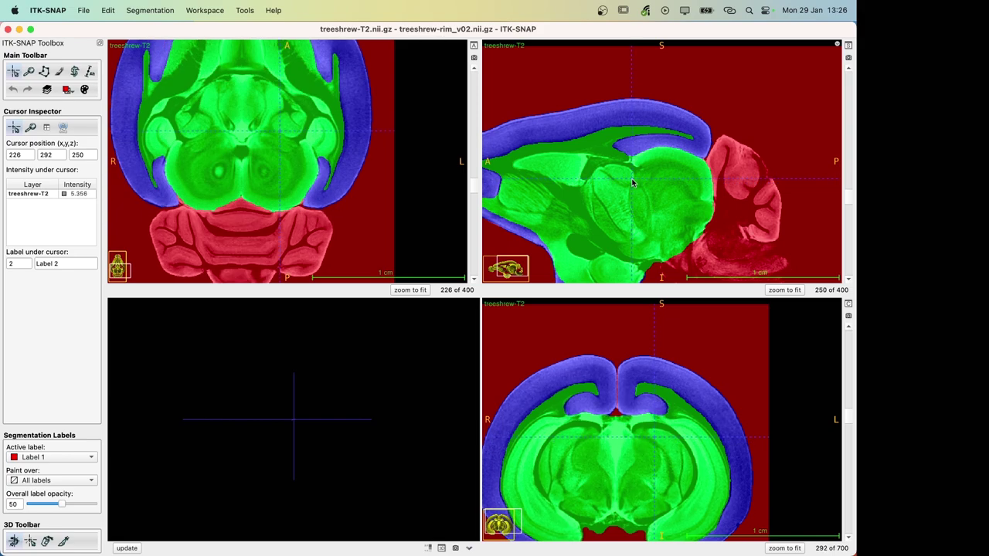
Step: Load treeshrew-rim_v03.nii.gz from Finder as an additional segmentation
key(ctrl+Up)
click(197, 116)
click(194, 103)
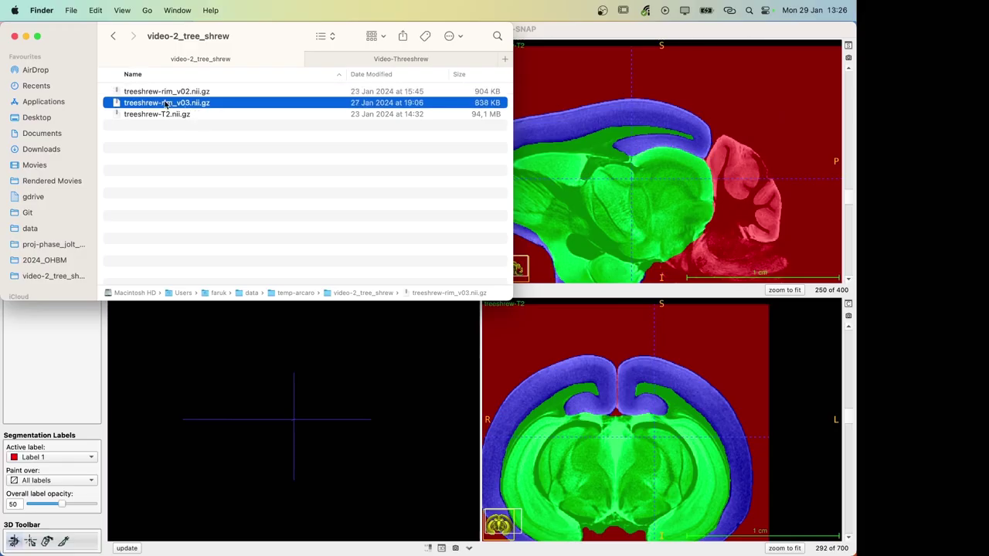
drag(165, 104, 662, 168)
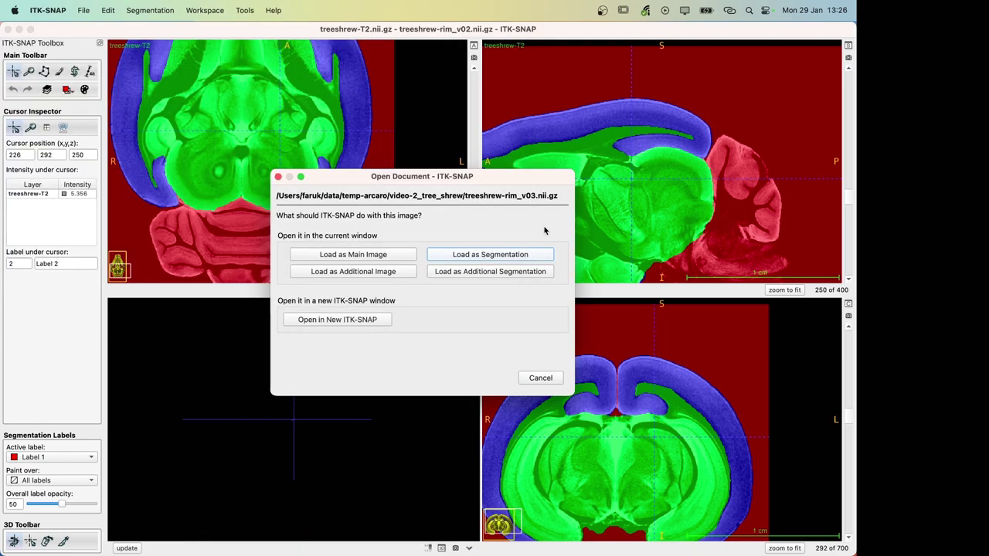
click(510, 273)
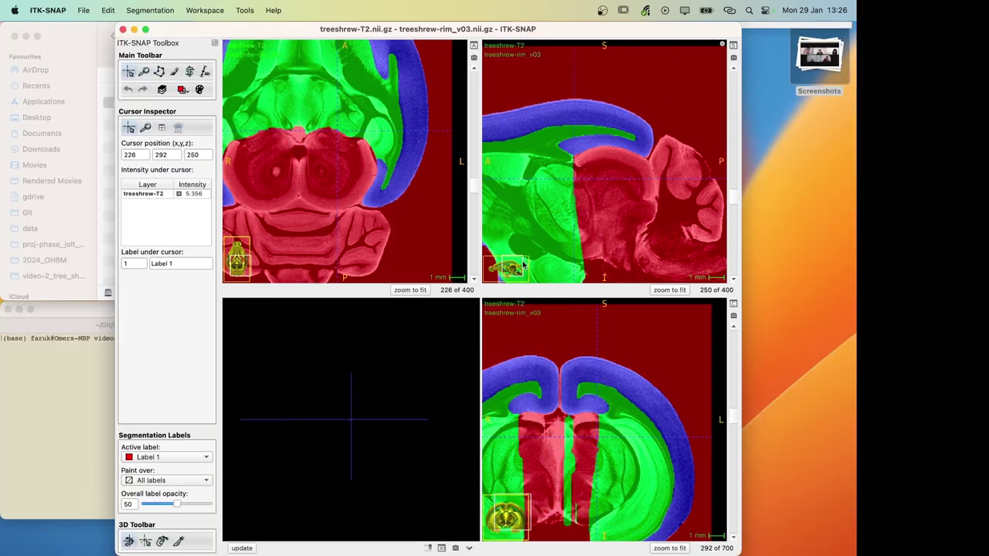
Step: Examine the border between the green and red labels at the midbrain in the treeshrew-rim_v03 segmentation
drag(626, 196, 643, 187)
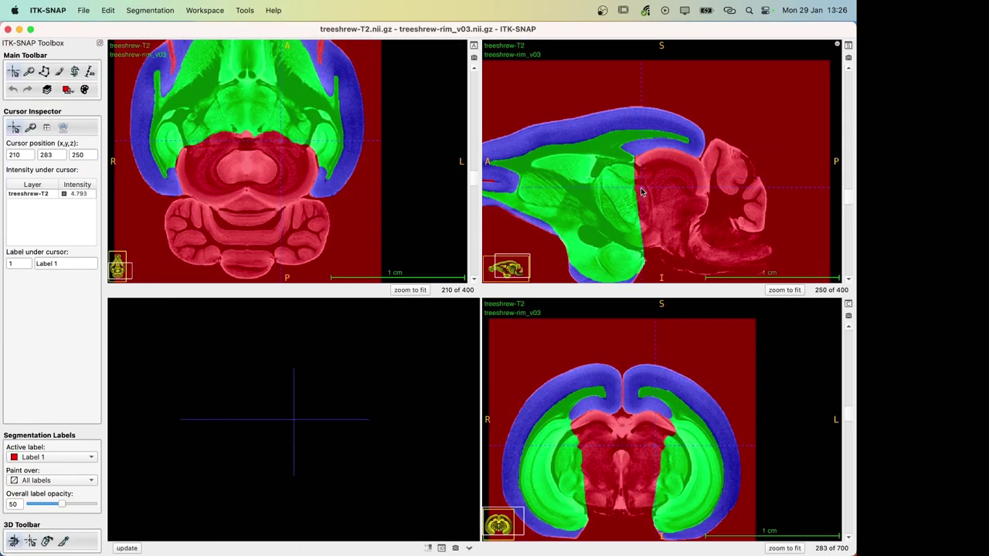
scroll(651, 169, up, 4)
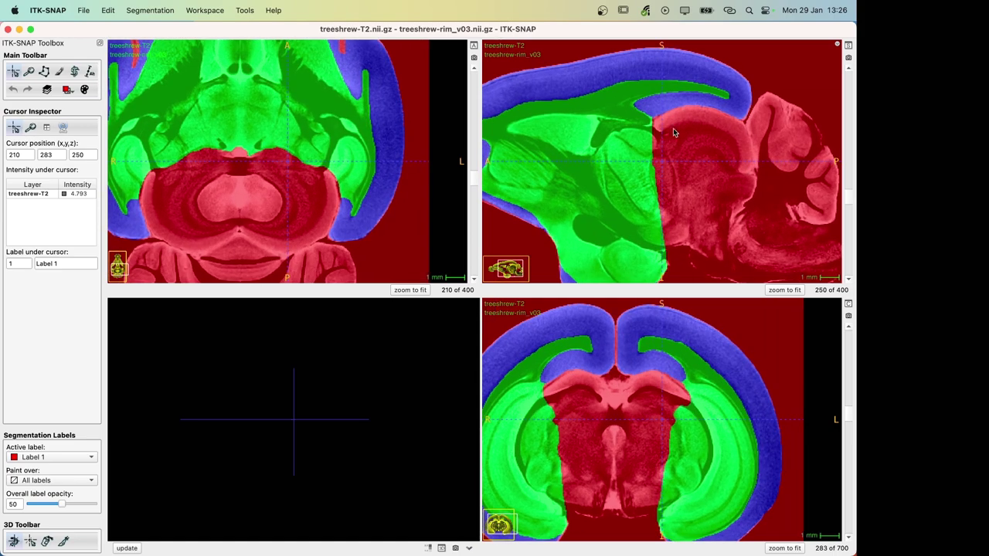
scroll(673, 128, down, 3)
scroll(673, 128, up, 3)
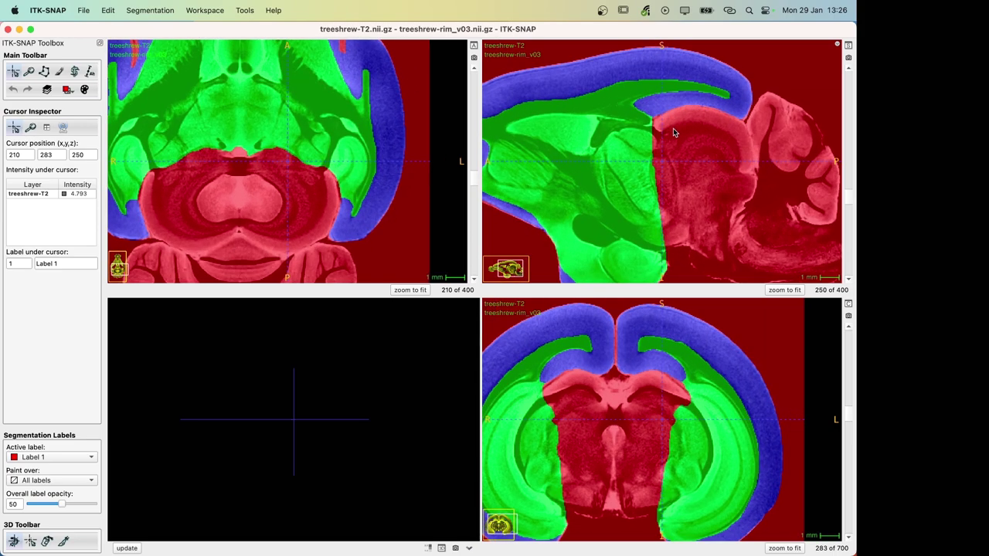
drag(673, 129, 653, 124)
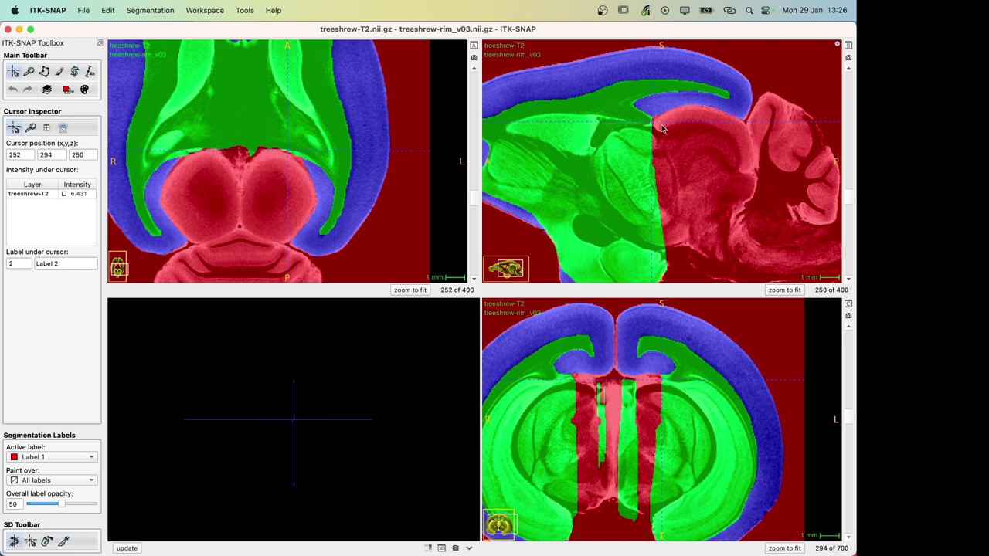
Step: Step through the sagittal slices of treeshrew-rim_v03 towards the midline and back to follow the midbrain cut
scroll(672, 220, down, 20)
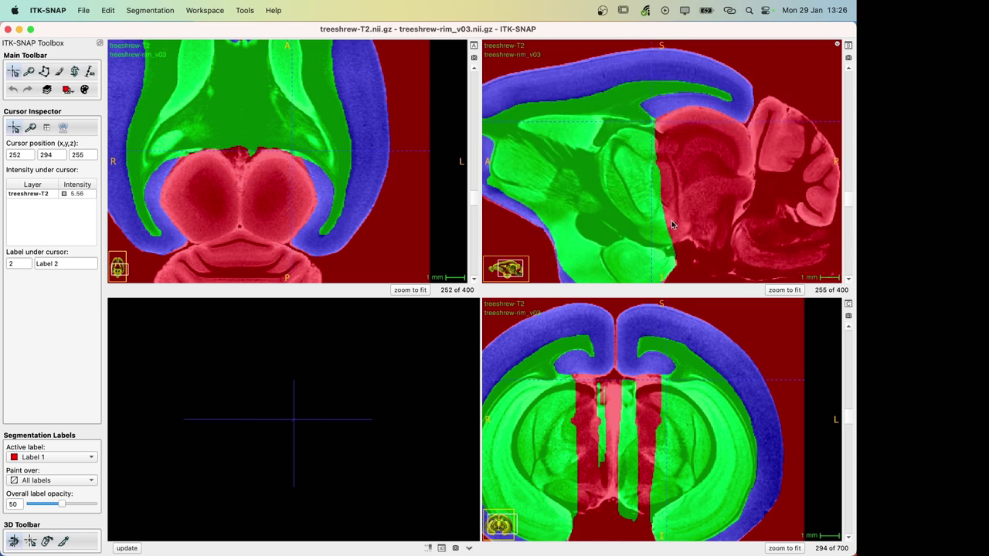
scroll(671, 221, down, 13)
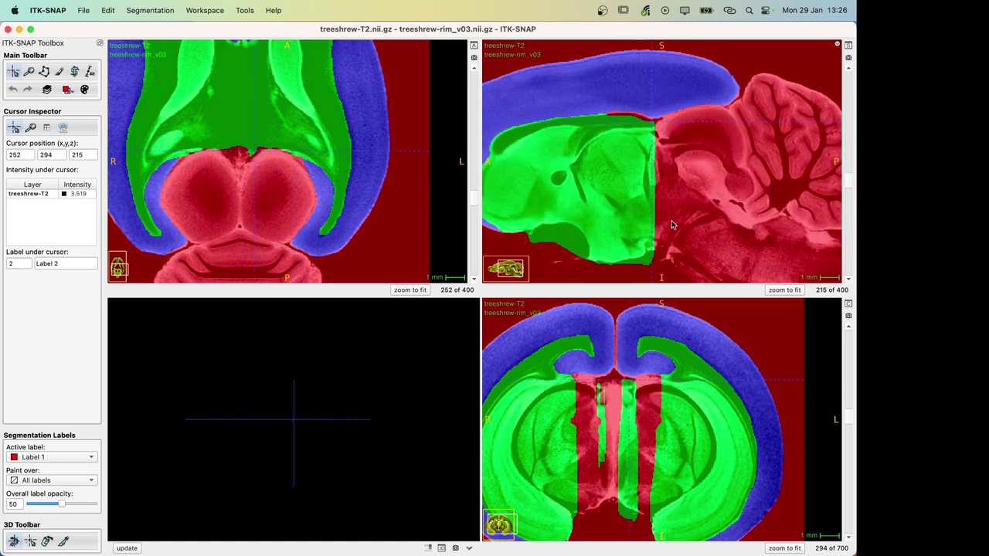
scroll(663, 262, down, 5)
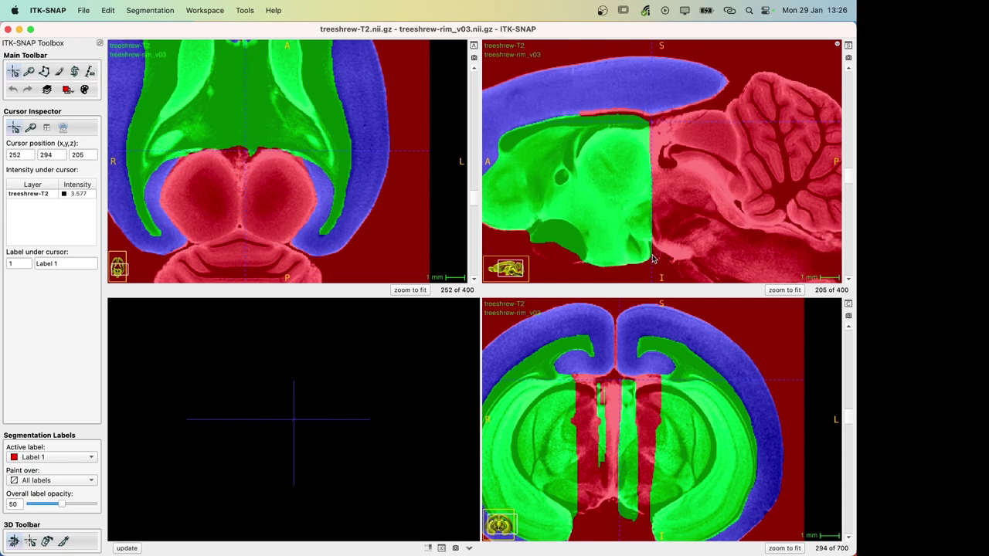
drag(652, 132, 652, 178)
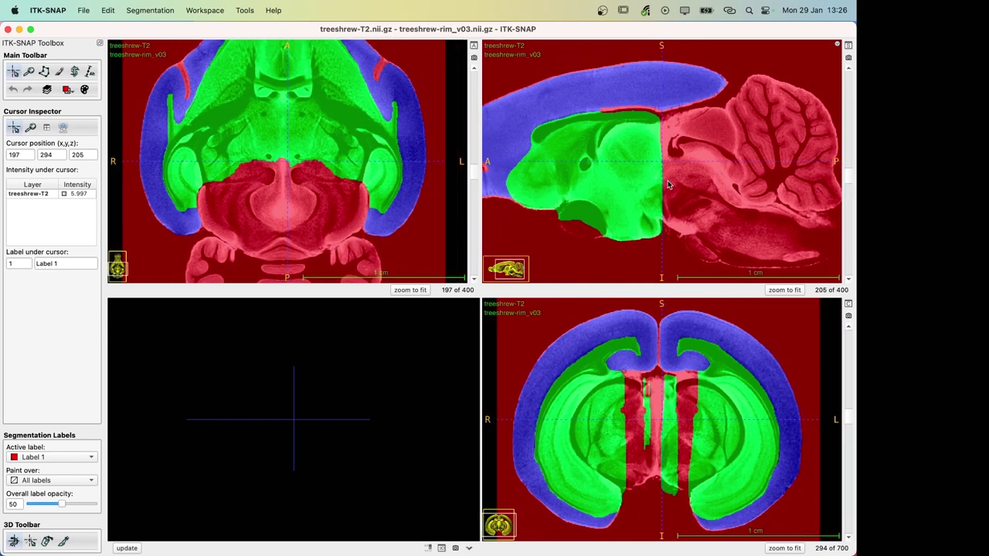
scroll(668, 184, up, 20)
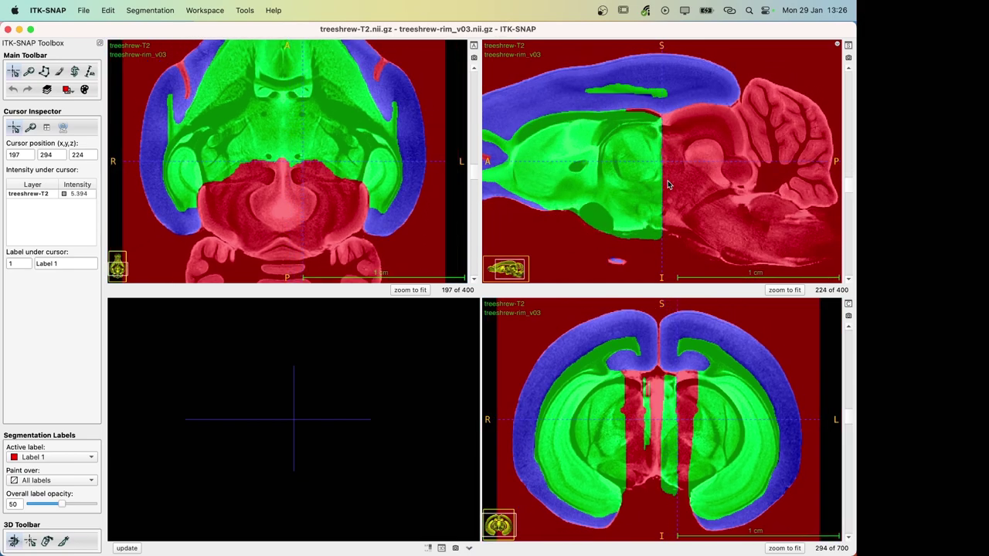
scroll(669, 183, up, 14)
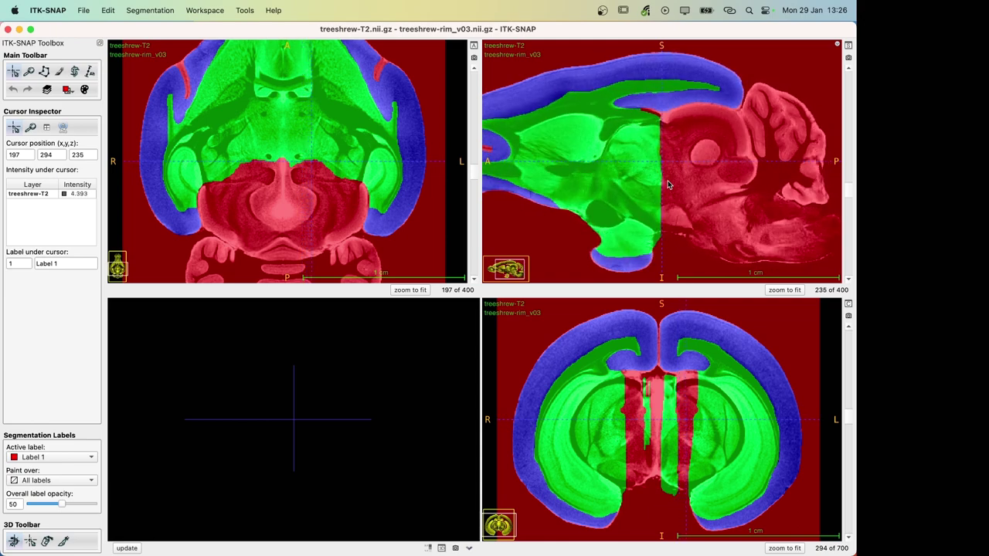
scroll(669, 184, up, 12)
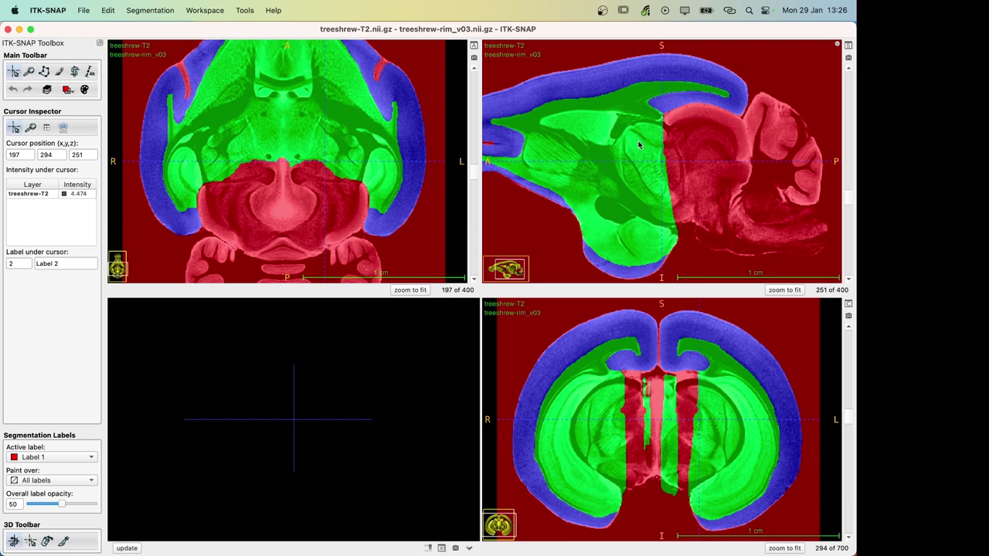
Step: Compare the green-labelled thalamus with the red-labelled midbrain behind it across neighbouring sagittal slices
drag(648, 171, 648, 151)
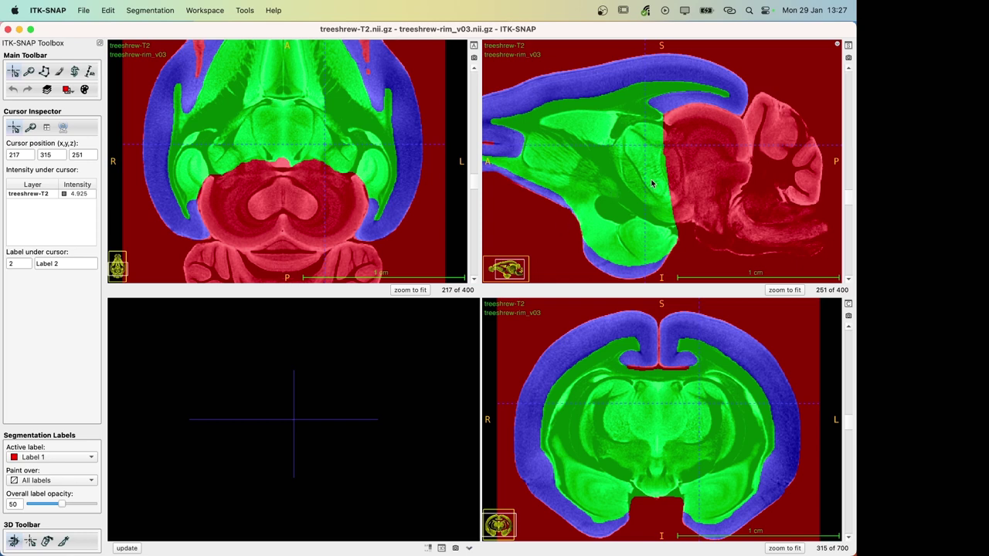
drag(654, 181, 727, 132)
scroll(726, 132, down, 15)
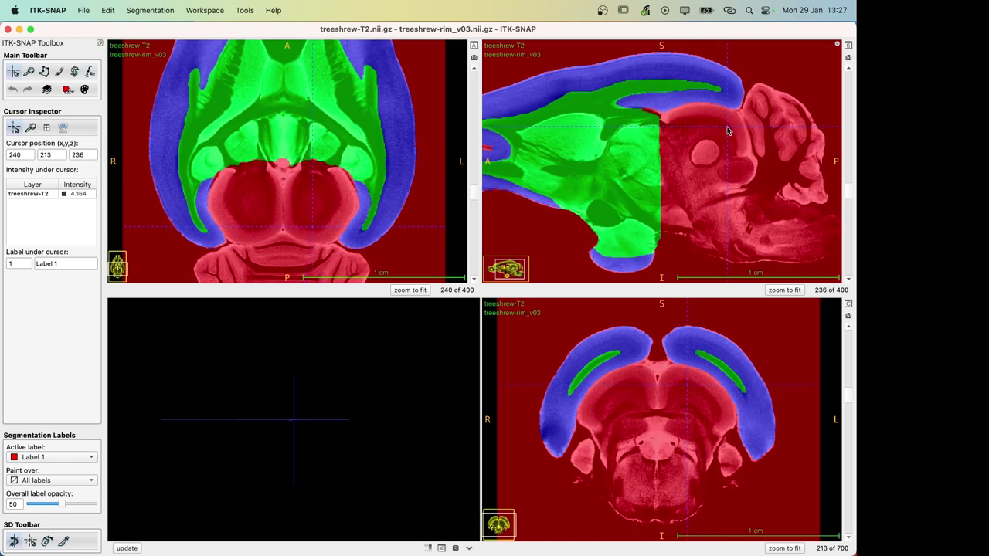
scroll(727, 132, up, 1)
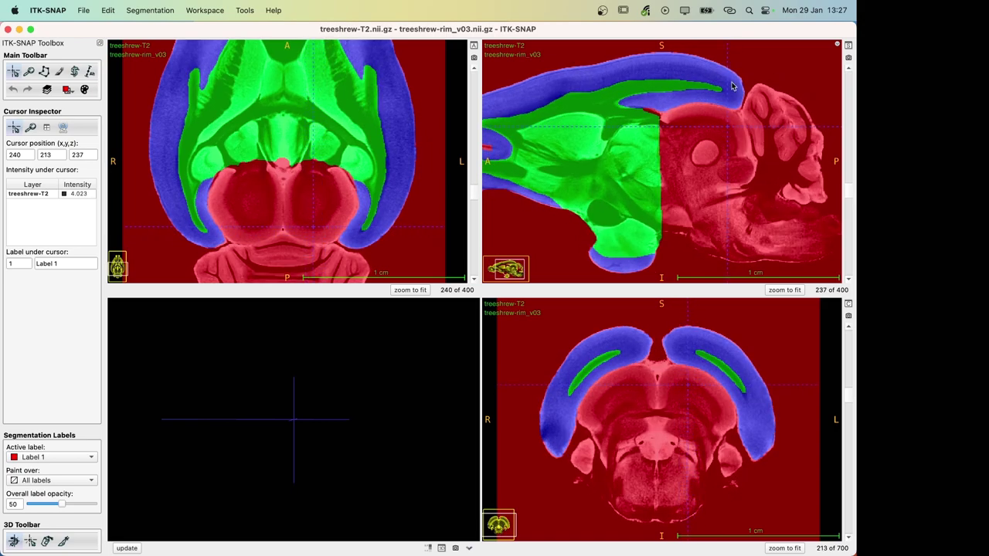
scroll(680, 136, up, 4)
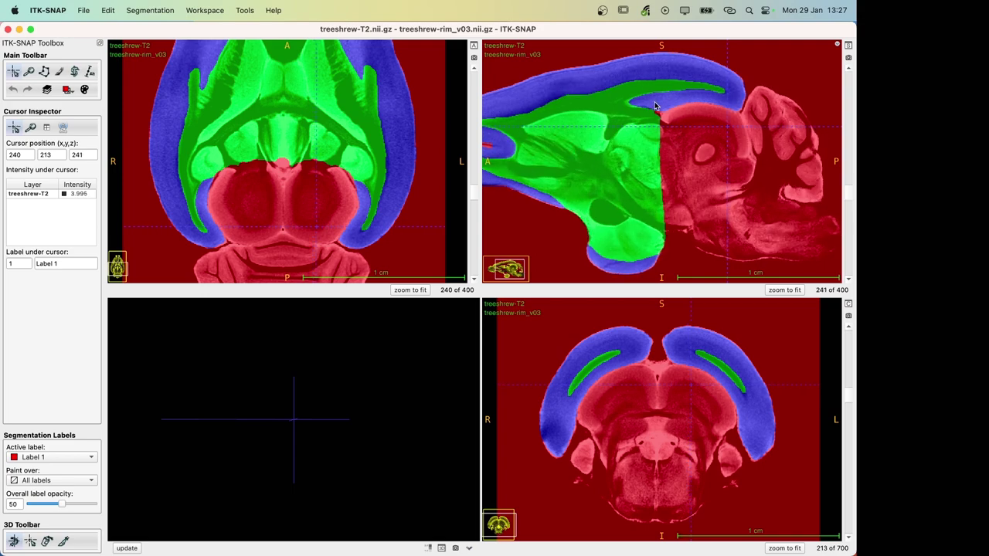
Step: Inspect the blue cortical label and its green core above the midbrain, up to the posterior tip
drag(690, 97, 728, 100)
ctrl+scroll(728, 101, down, 5)
ctrl+scroll(728, 104, up, 3)
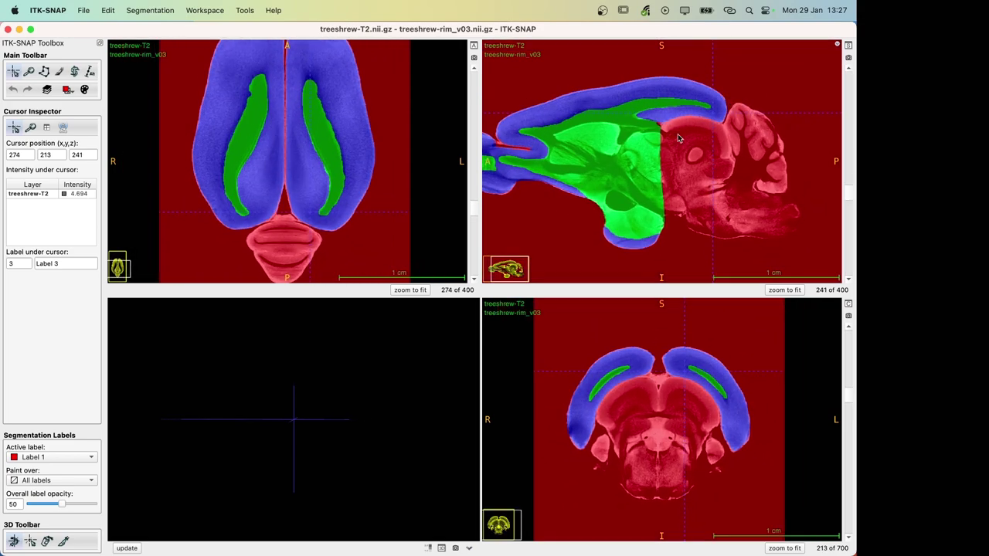
scroll(677, 136, up, 7)
ctrl+scroll(677, 134, down, 4)
Step: Check the whole-brain extent of the labels from the frontal region to the midbrain
drag(677, 133, 644, 166)
click(280, 86)
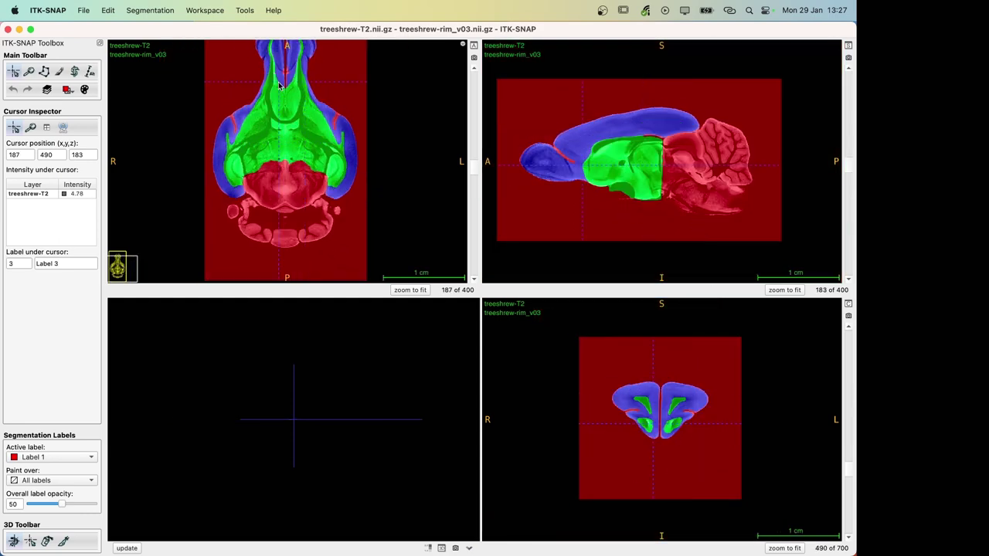
click(289, 208)
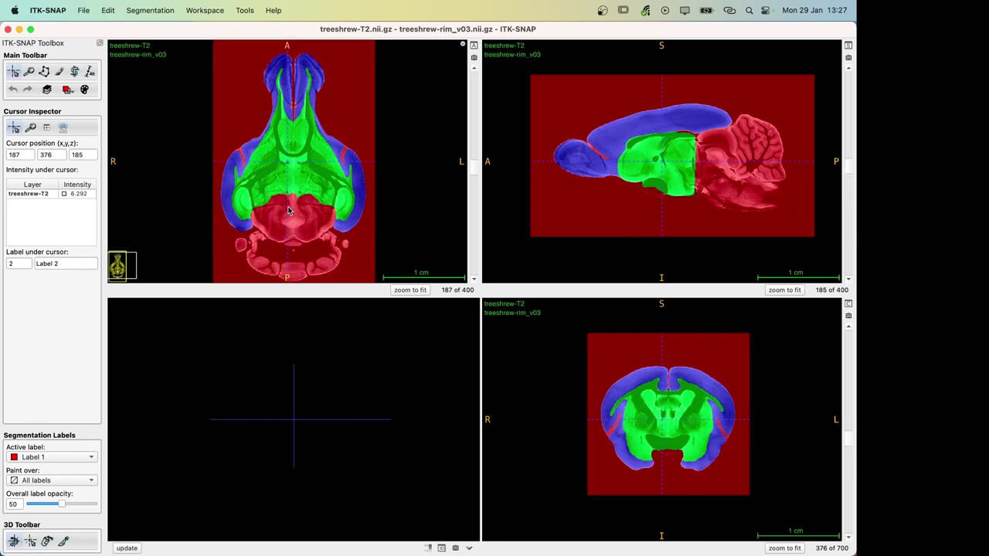
Step: Examine the red-labelled sulcus in the lateral cortex in axial, sagittal and coronal slices
ctrl+scroll(288, 211, up, 4)
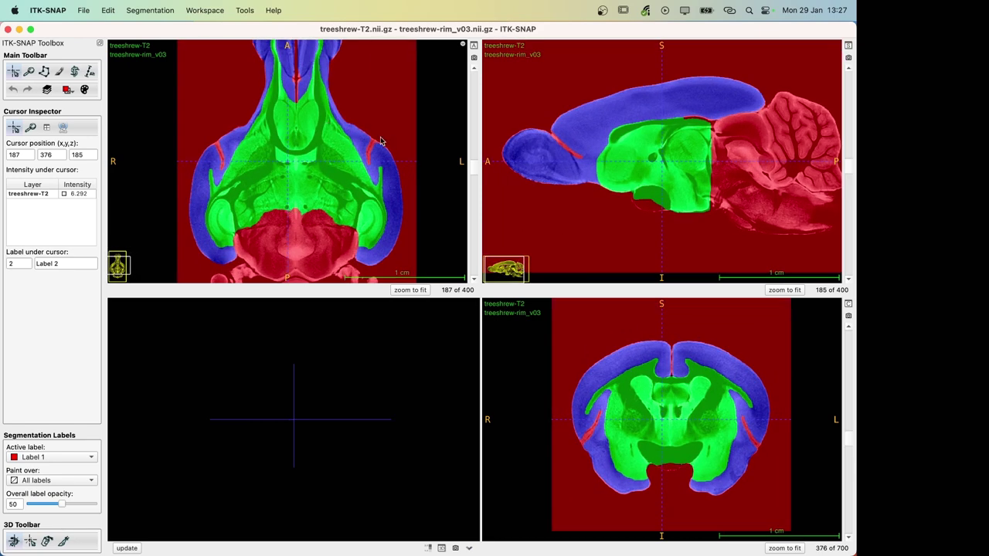
drag(371, 165, 372, 152)
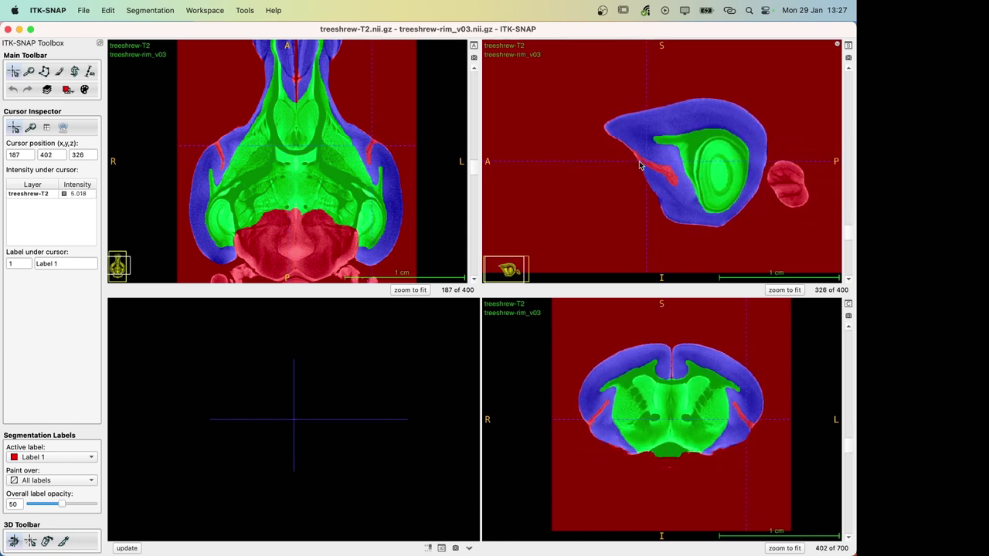
drag(640, 165, 666, 172)
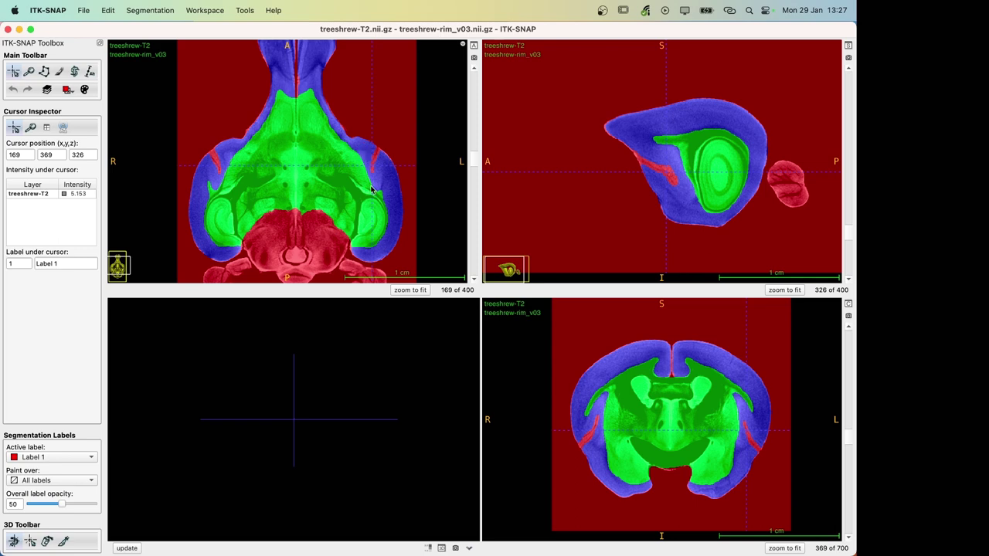
ctrl+scroll(258, 148, down, 3)
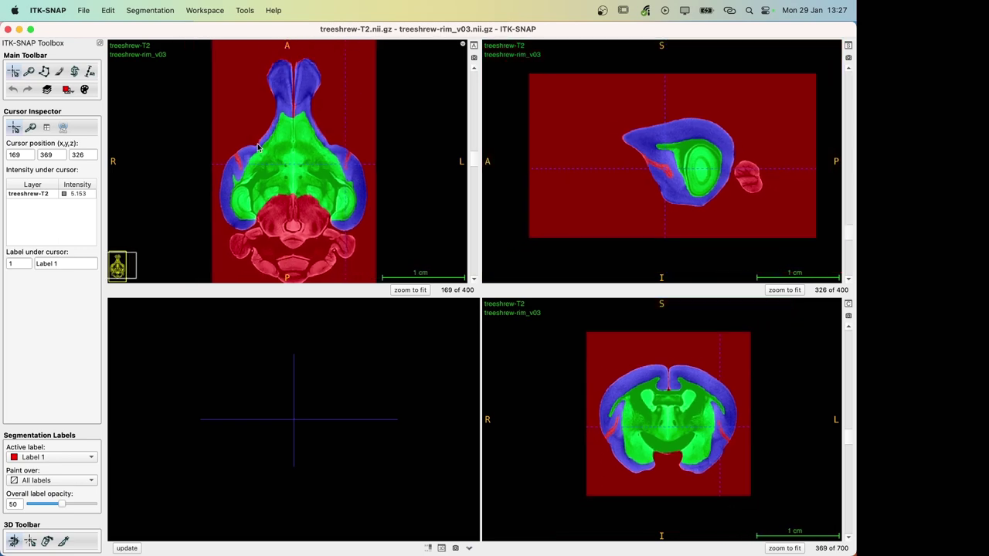
ctrl+scroll(258, 148, up, 1)
click(633, 178)
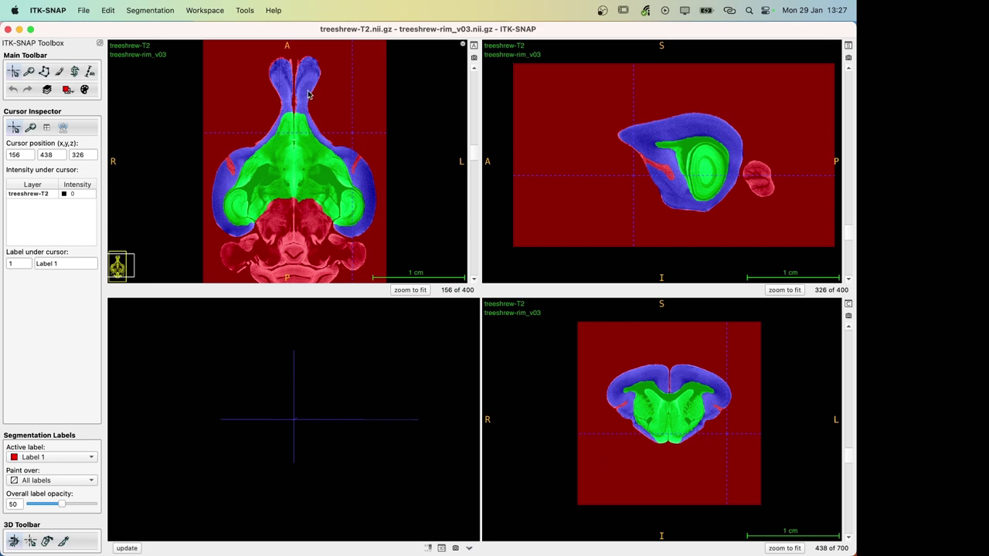
Step: Examine the blue and green labels of both olfactory bulbs up close in all three planes
drag(306, 90, 310, 80)
drag(577, 157, 580, 160)
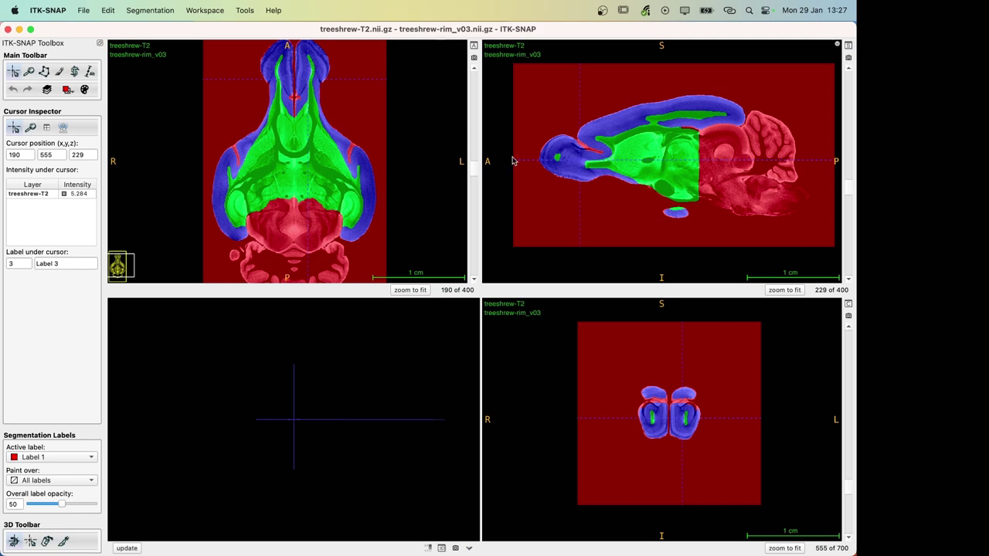
drag(284, 78, 281, 70)
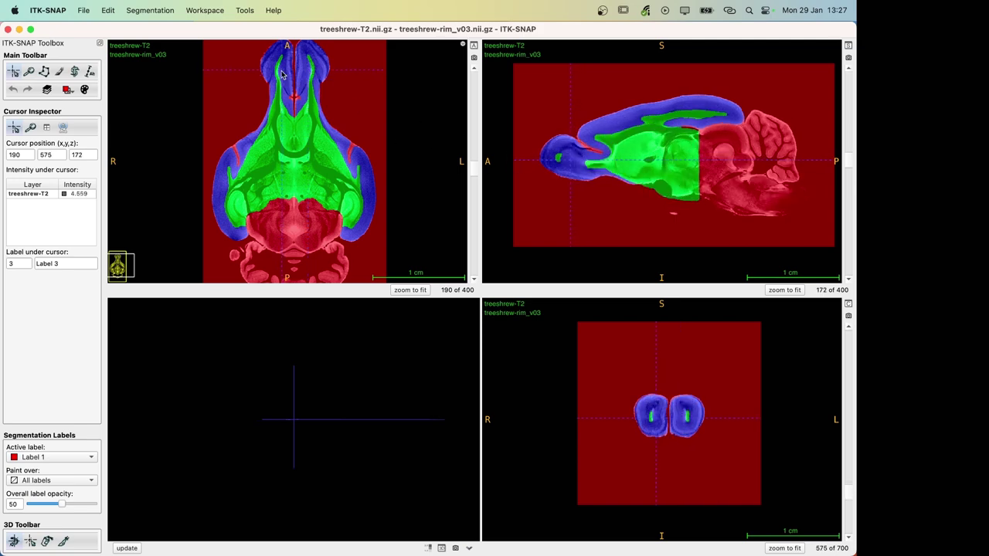
key(c)
ctrl+scroll(277, 169, up, 5)
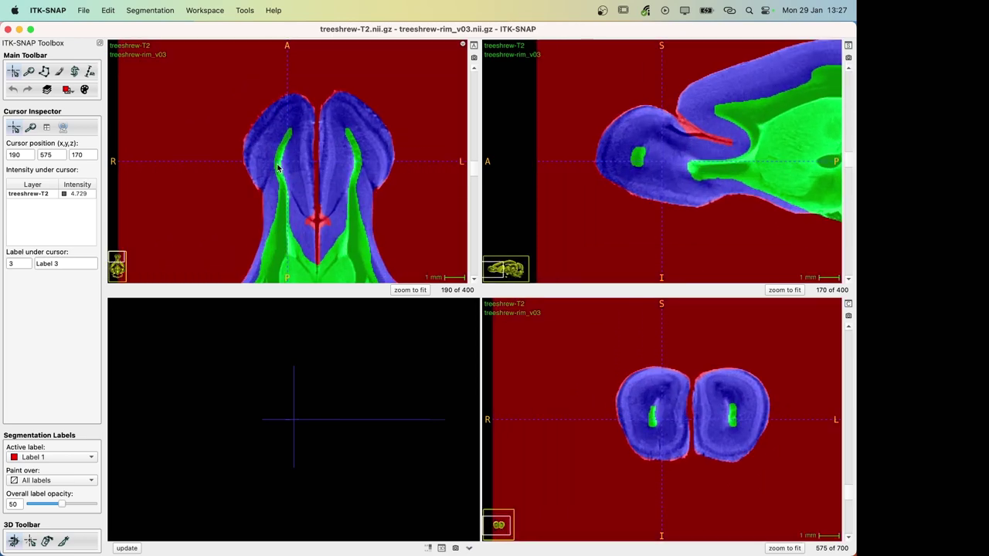
scroll(280, 166, down, 3)
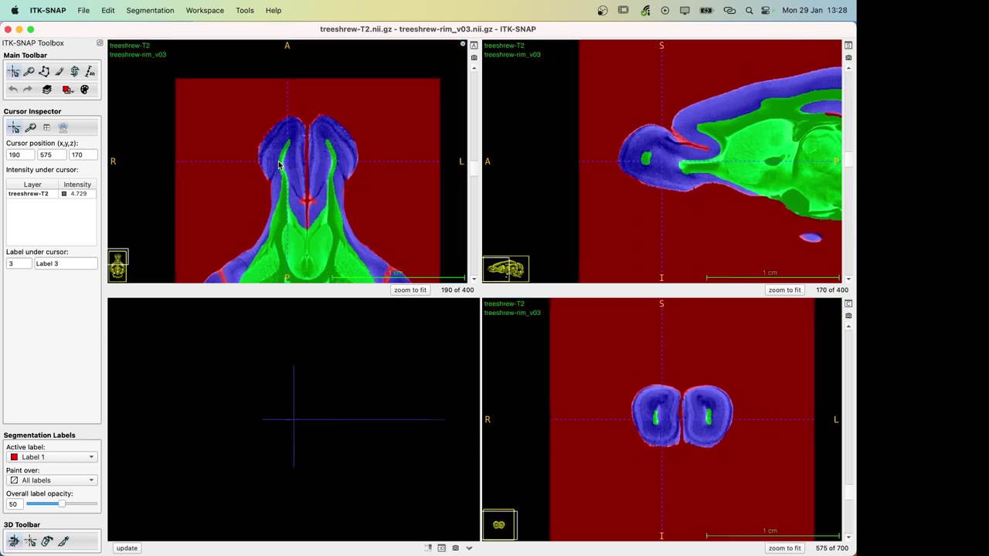
Step: Return to the central brain slices, hide the segmentation overlay and view the plain T2 image near the midline
click(724, 170)
drag(724, 170, 756, 164)
ctrl+scroll(763, 166, down, 3)
key(c)
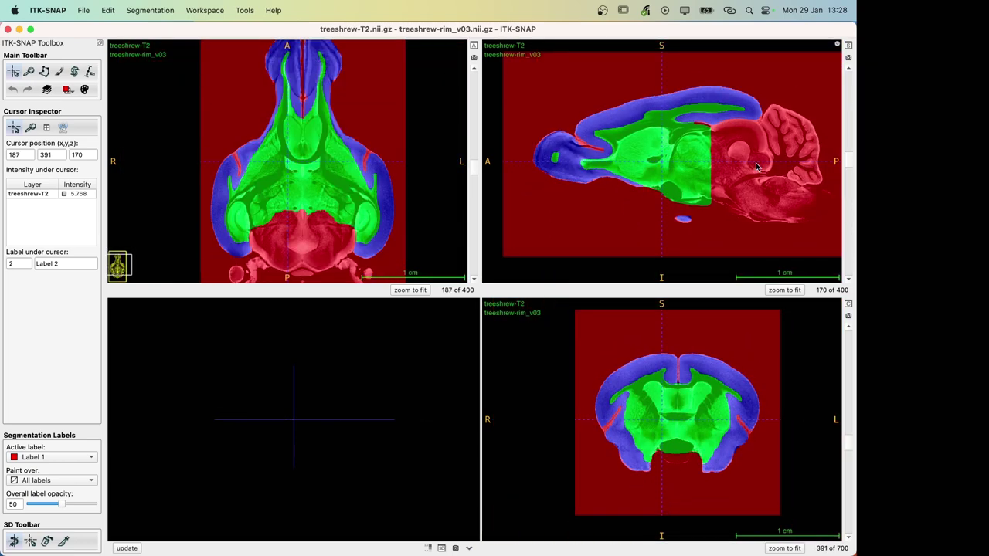
key(s)
drag(337, 88, 306, 157)
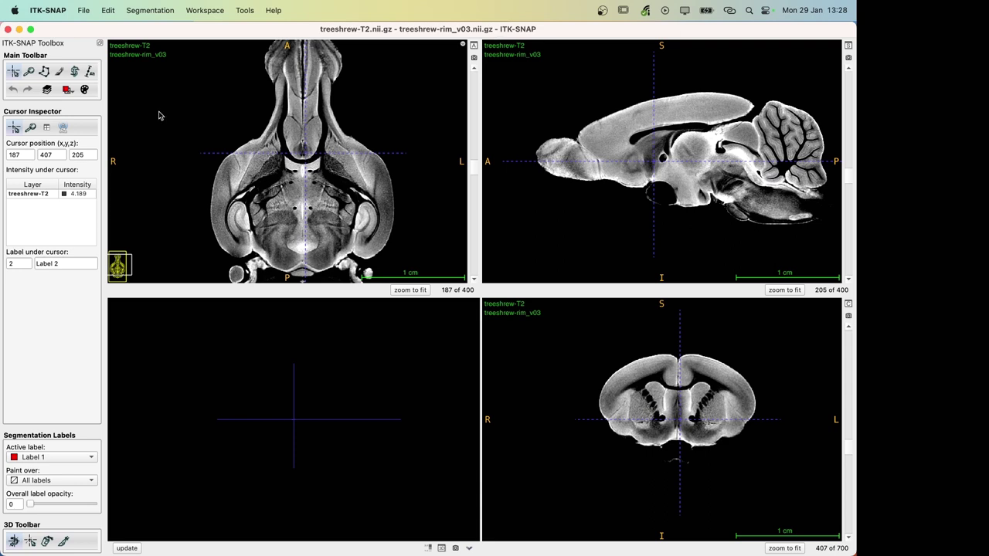
Step: Switch to Safari, bring up the bvbabel GitHub repository and read the introduction of its README
key(ctrl+Right)
key(ctrl+Right)
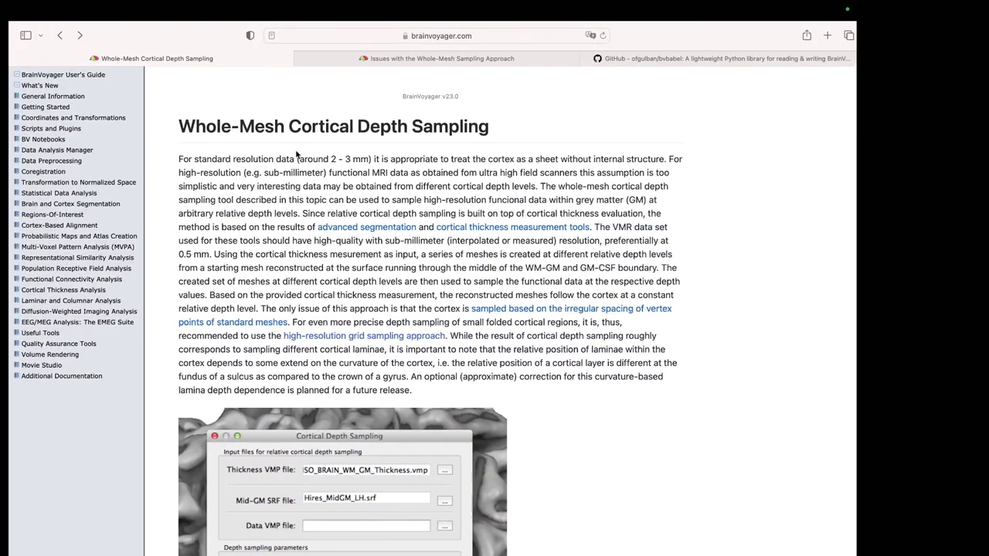
click(624, 62)
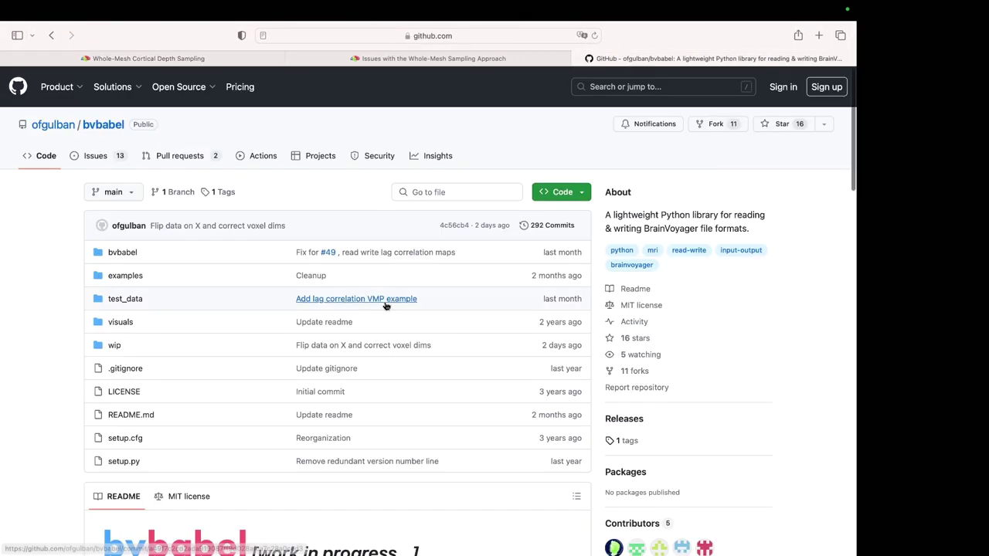
scroll(384, 305, down, 4)
scroll(386, 306, down, 5)
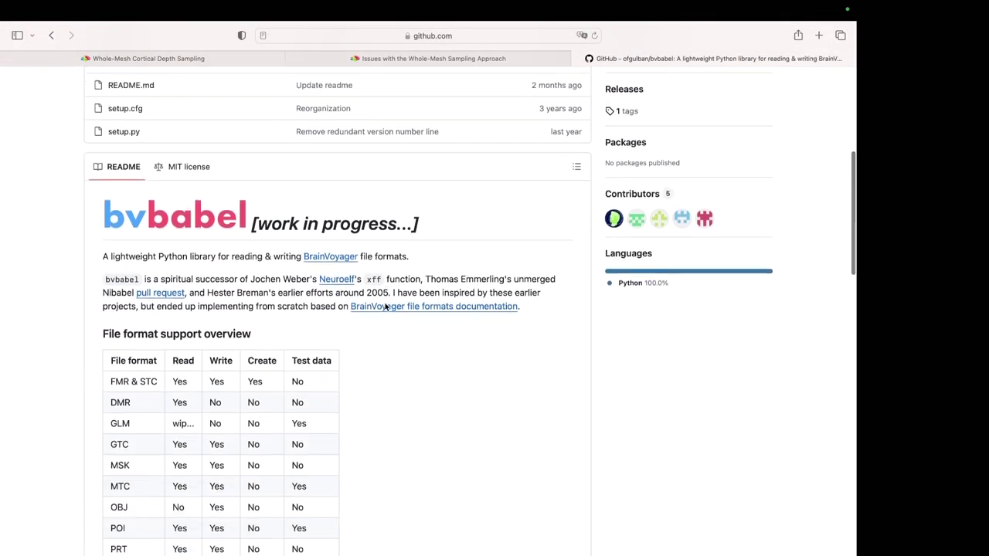
scroll(386, 307, up, 3)
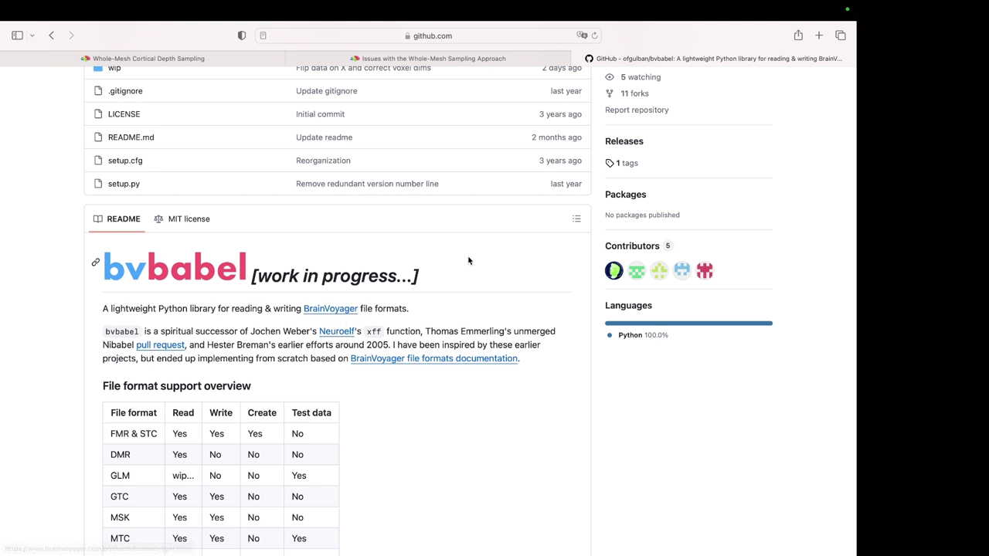
scroll(468, 255, up, 2)
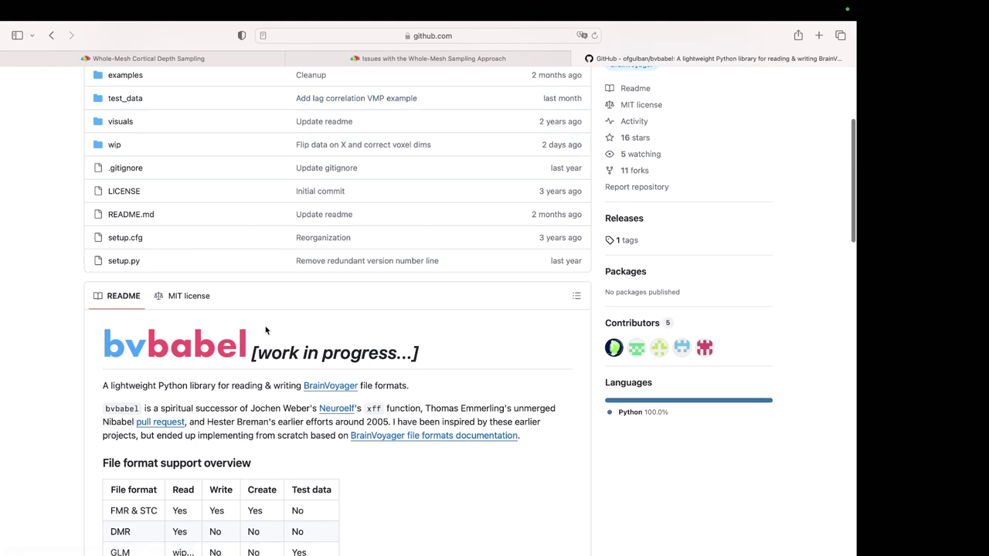
Step: Skim the bvbabel README down to the contributors and acknowledgments and return to the repository's file list
scroll(369, 360, down, 15)
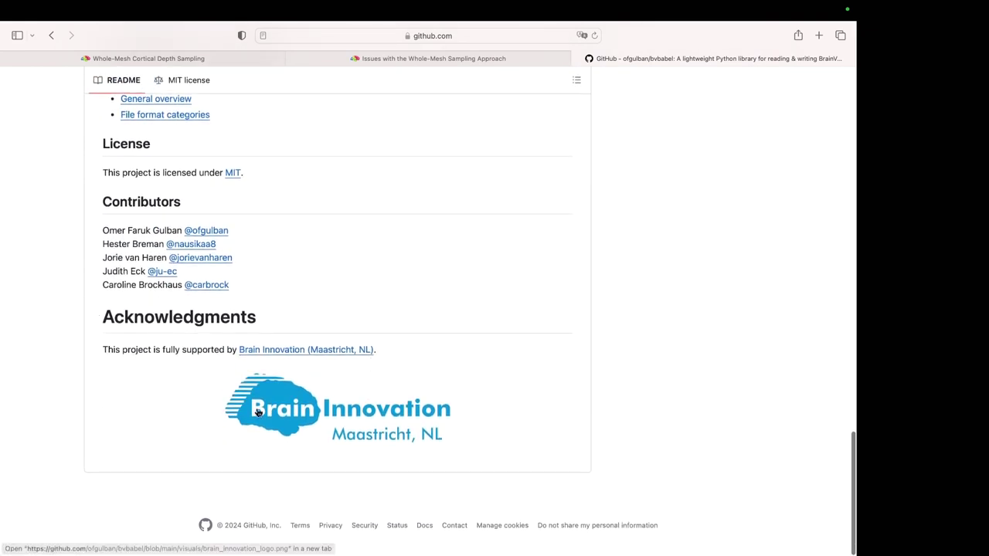
scroll(342, 378, up, 5)
scroll(423, 183, up, 15)
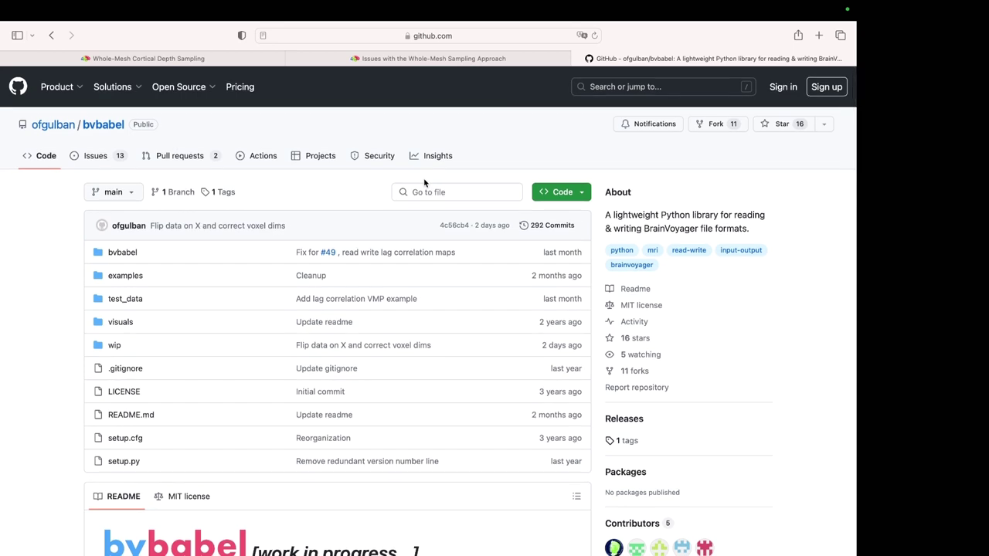
scroll(380, 272, down, 5)
scroll(380, 272, up, 5)
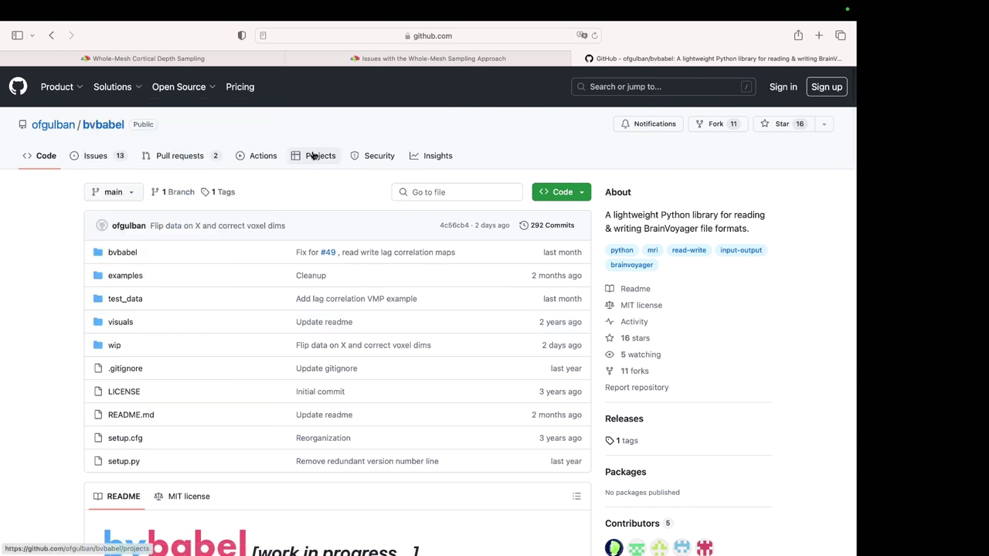
Step: Reload the repository, open treeshrew-read_nifti_write_vmr_for_T2.py in misc/video-tree_shrew_01 and read through its code
click(594, 36)
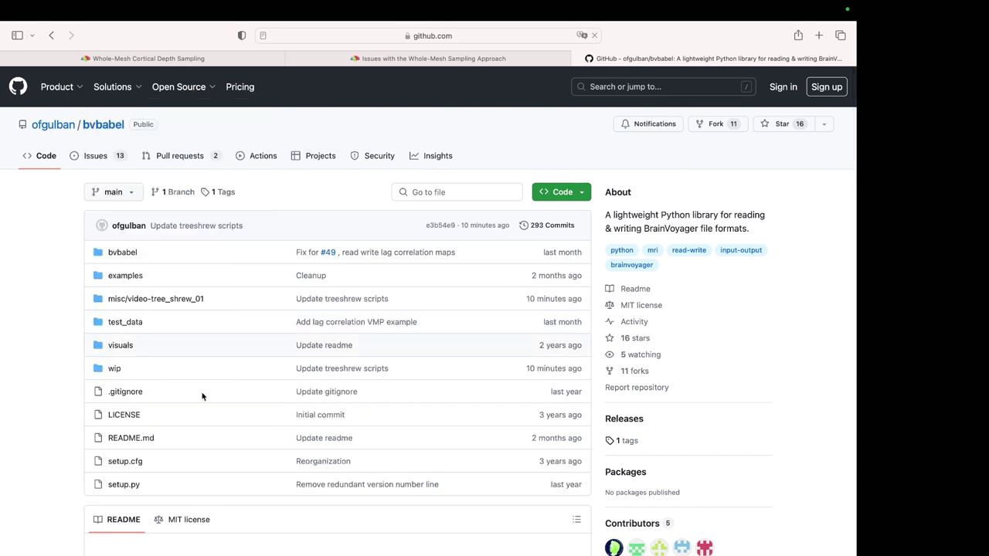
click(157, 303)
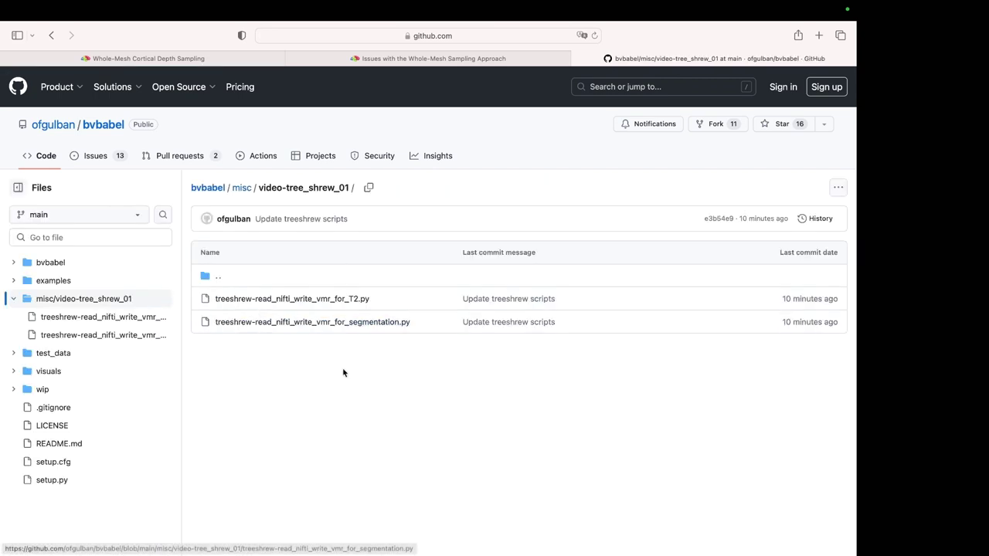
click(357, 301)
scroll(449, 377, down, 9)
scroll(449, 377, up, 5)
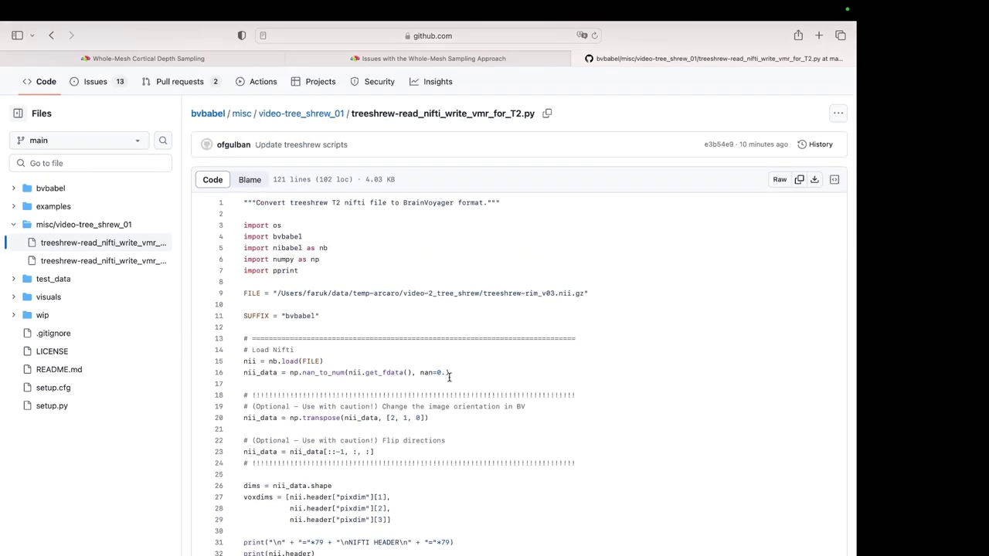
scroll(499, 348, down, 1)
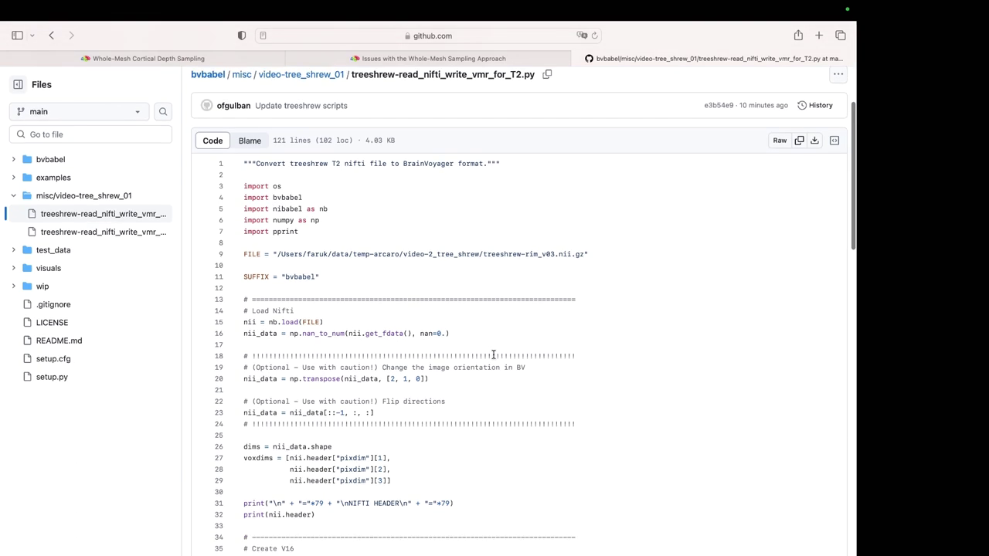
scroll(467, 217, up, 3)
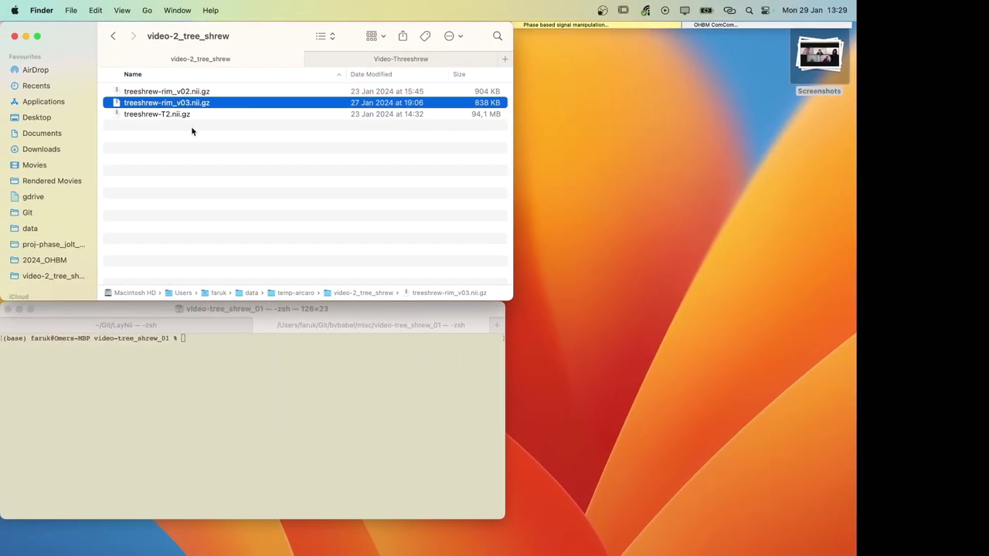
Step: Set FILE in the local treeshrew-read_nifti_write_vmr_for_T2.py to the path of treeshrew-T2.nii.gz in video-2_tree_shrew and save the script
click(182, 132)
click(182, 116)
click(217, 387)
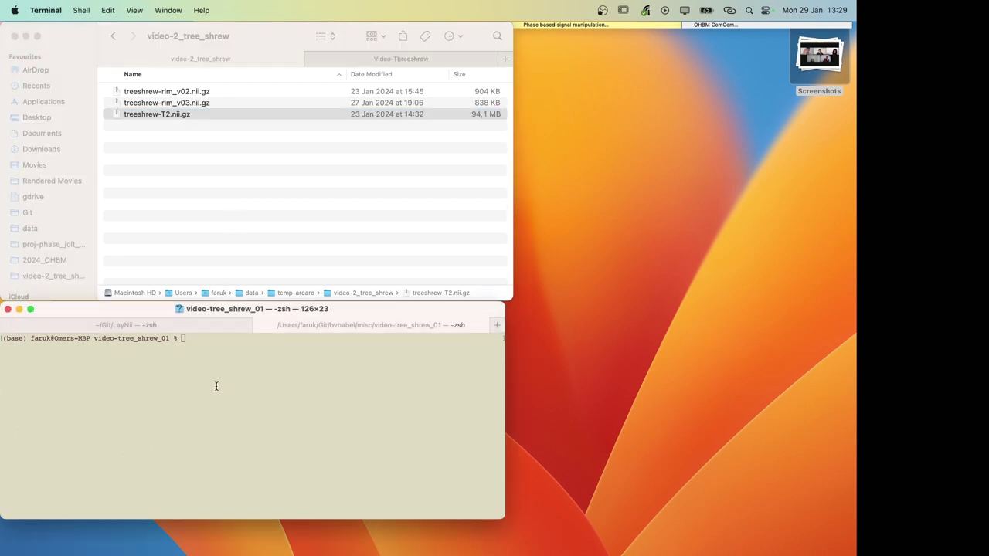
click(187, 115)
click(187, 114)
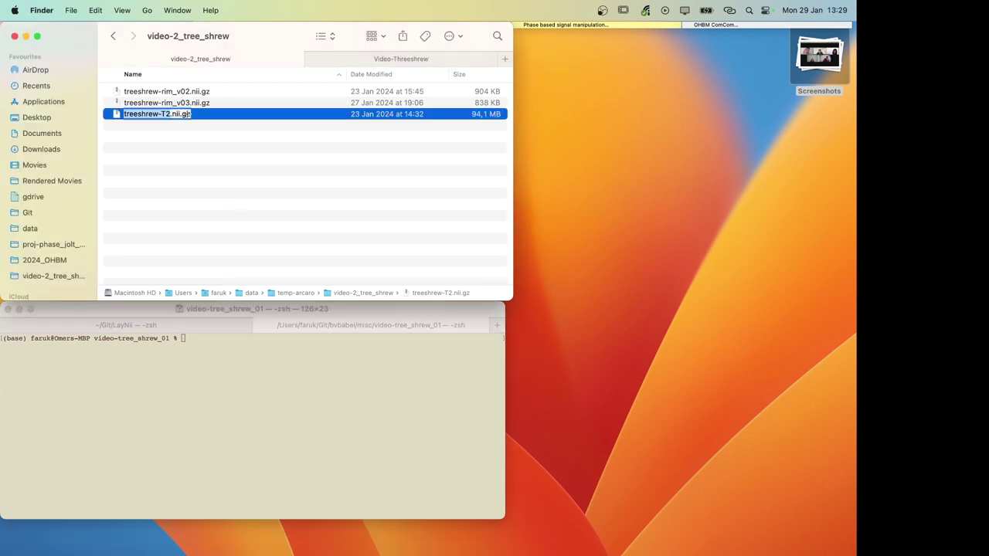
key(Escape)
key(super+Tab)
text(/Users/faruk/data/temp-arcaro/video-2_tree_shrew/treeshrew-T2.nii.gz)
key(super+s)
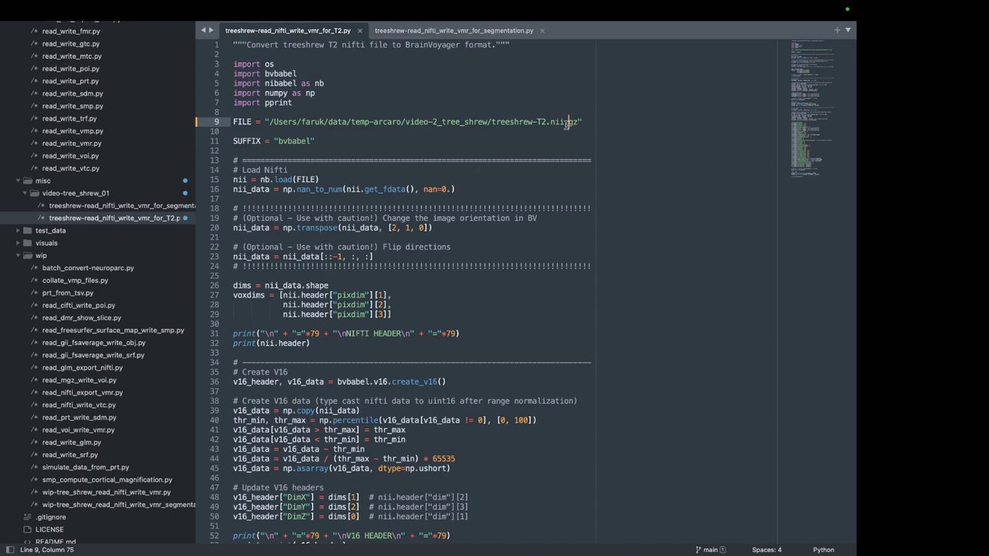
Step: Run treeshrew-read_nifti_write_vmr_for_T2.py in the terminal and select the generated .v16 and .vmr files in video-2_tree_shrew
key(ctrl+Left)
click(298, 377)
text(ls)
key(Return)
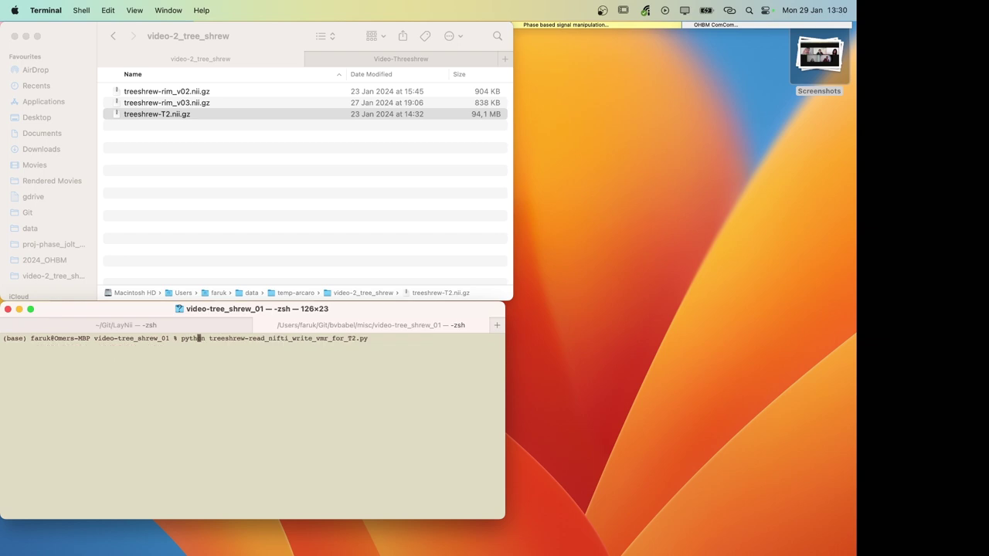
key(Return)
click(199, 137)
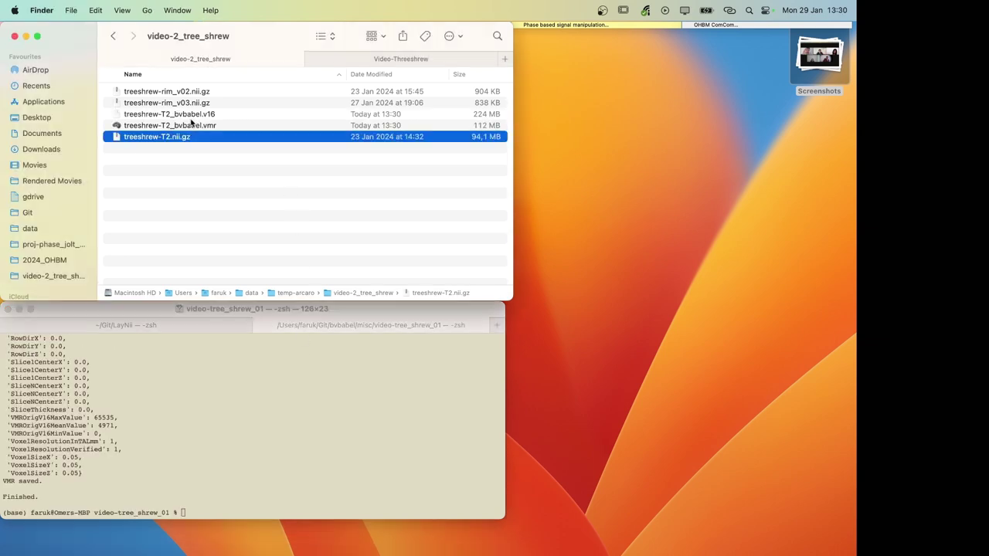
click(192, 125)
shift+click(191, 117)
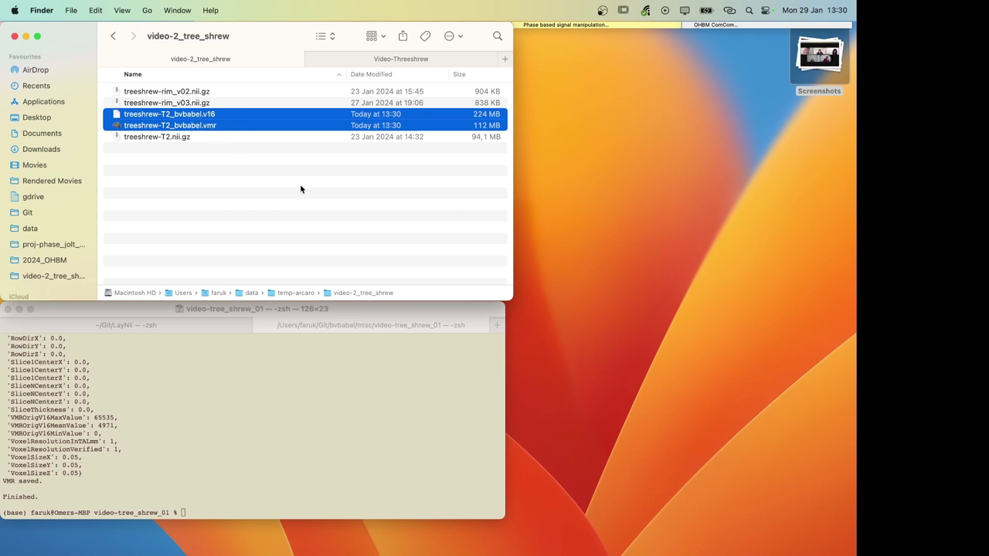
Step: Launch BrainVoyager, accept the welcome notice and open treeshrew-T2_bvbabel.vmr from the video-2_tree_shrew folder
key(F4)
text(brain)
key(Return)
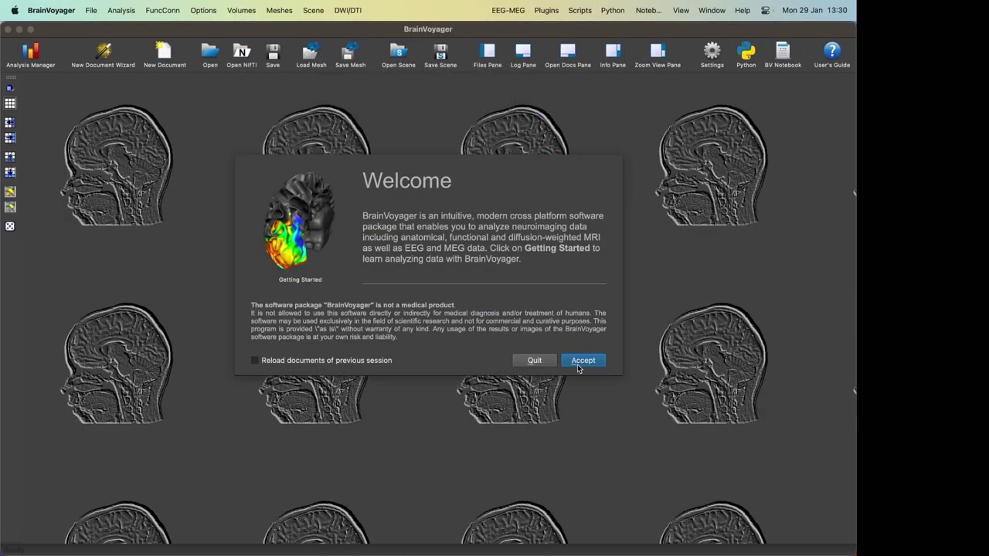
click(579, 369)
click(211, 37)
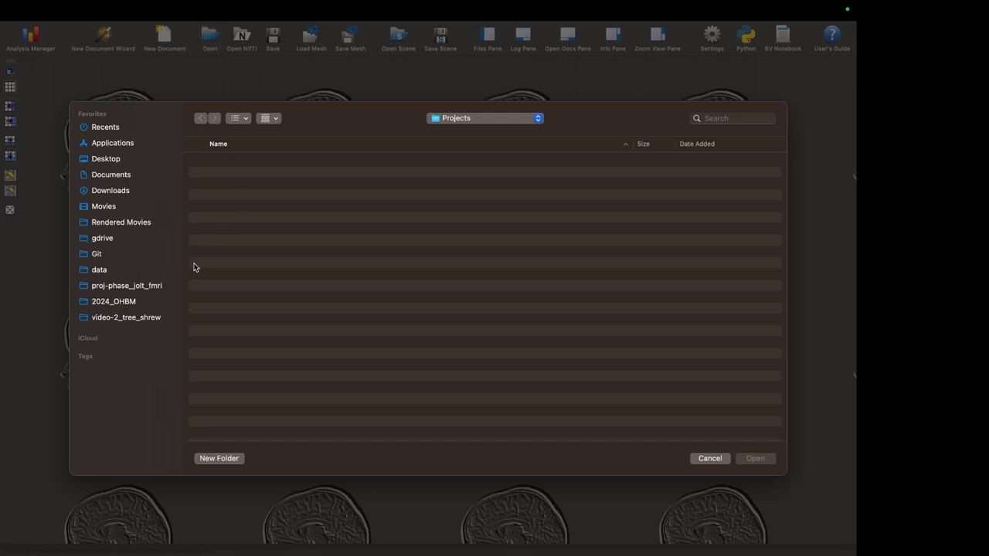
click(136, 325)
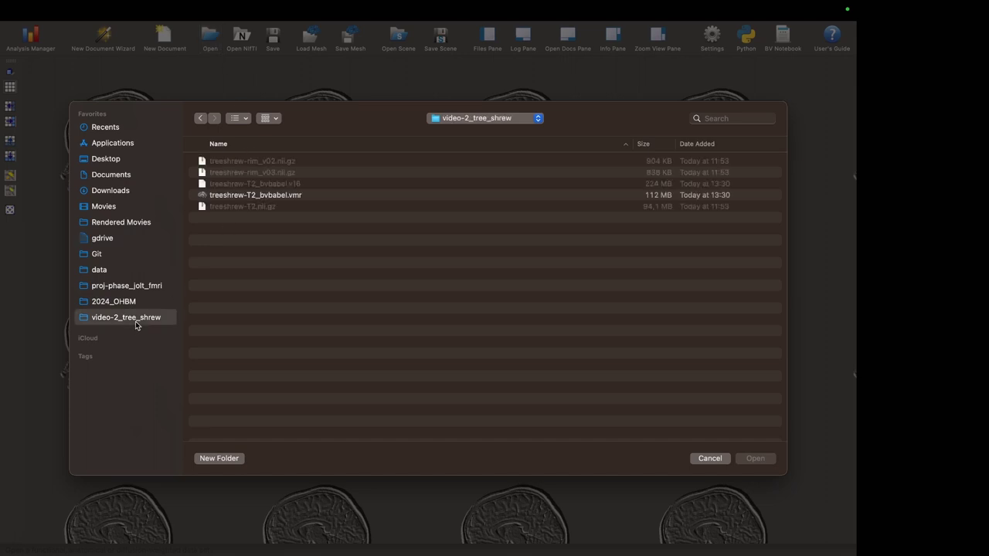
double_click(255, 195)
Step: Inspect the converted T2 volume in the coronal and sagittal views and dismiss the 3D Volume Tools
click(388, 159)
drag(388, 158, 374, 189)
drag(171, 176, 154, 189)
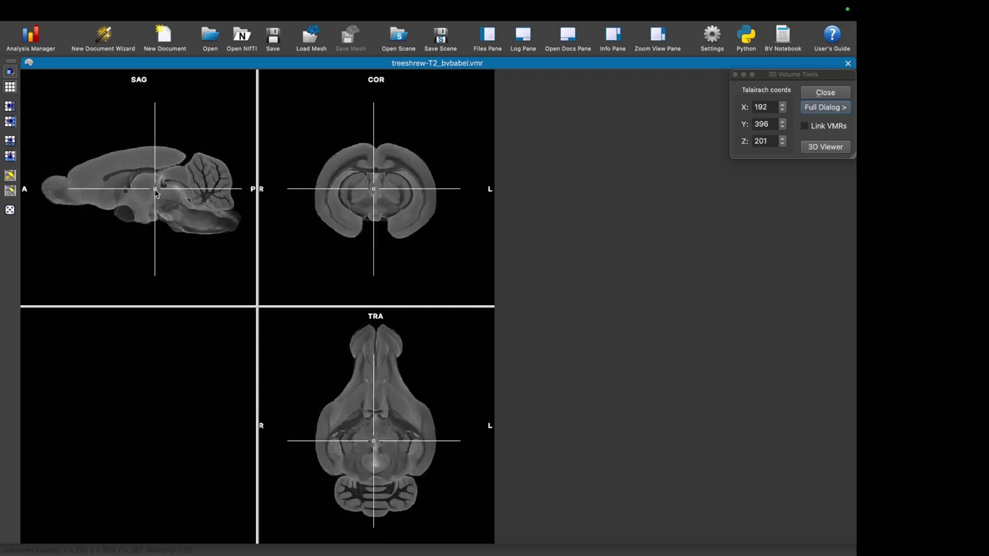
click(837, 96)
drag(386, 203, 385, 203)
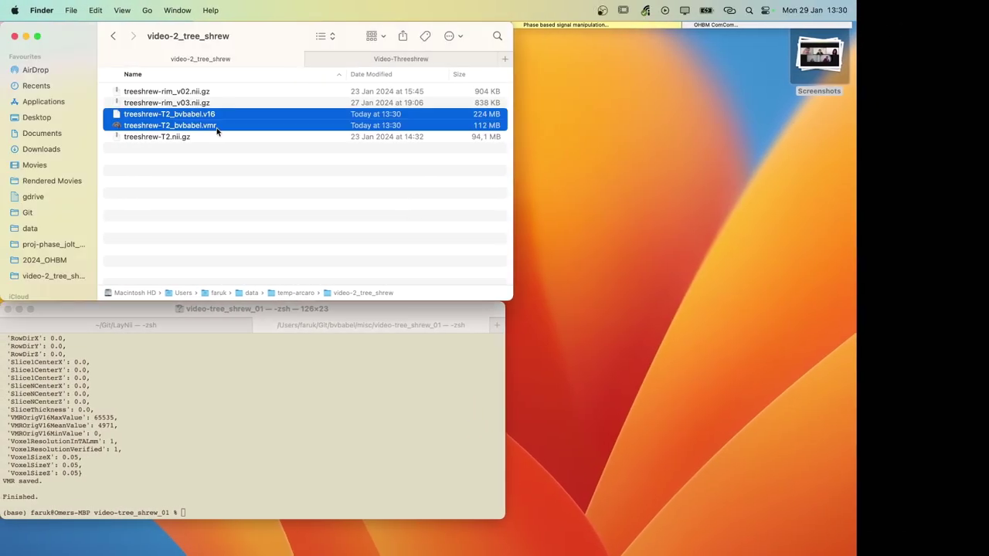
Step: Set FILE in treeshrew-read_nifti_write_vmr_for_segmentation.py to the path of treeshrew-rim_v03.nii.gz
click(198, 103)
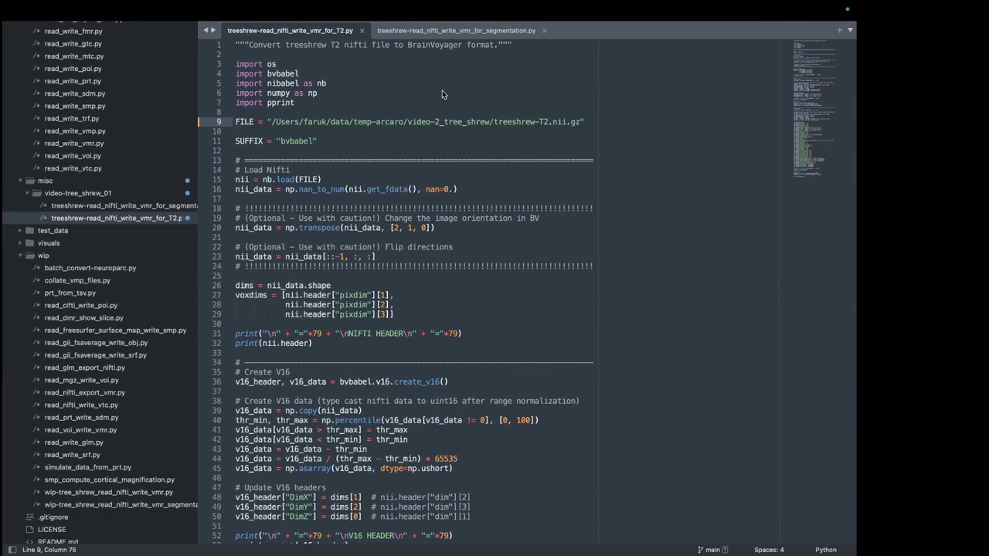
click(456, 30)
click(260, 121)
drag(264, 122, 551, 121)
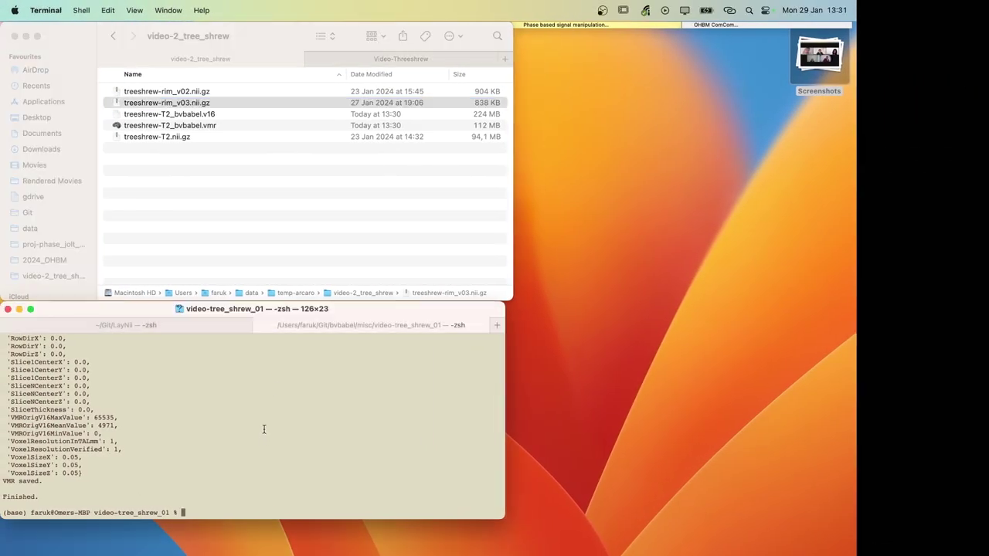
Step: Run treeshrew-read_nifti_write_vmr_for_segmentation.py in the terminal to convert the rim segmentation to a VMR
key(Up)
key(Left)
key(Left)
key(Left)
key(BackSpace)
key(BackSpace)
text(segmentation)
key(Return)
click(245, 188)
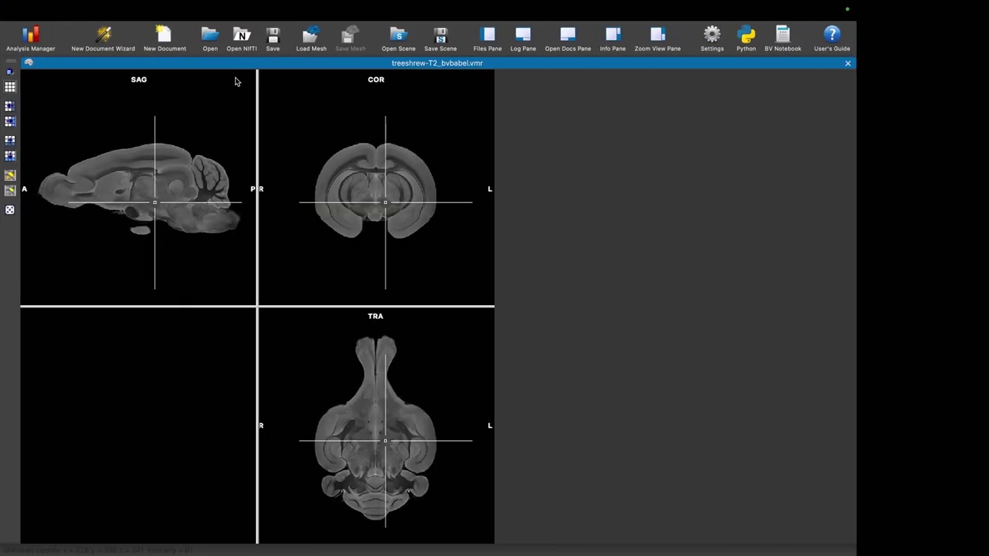
Step: Open treeshrew-rim_v03_bvbabel.vmr in BrainVoyager, check the gray and white matter labels across slices and dismiss the 3D Volume Tools
click(209, 47)
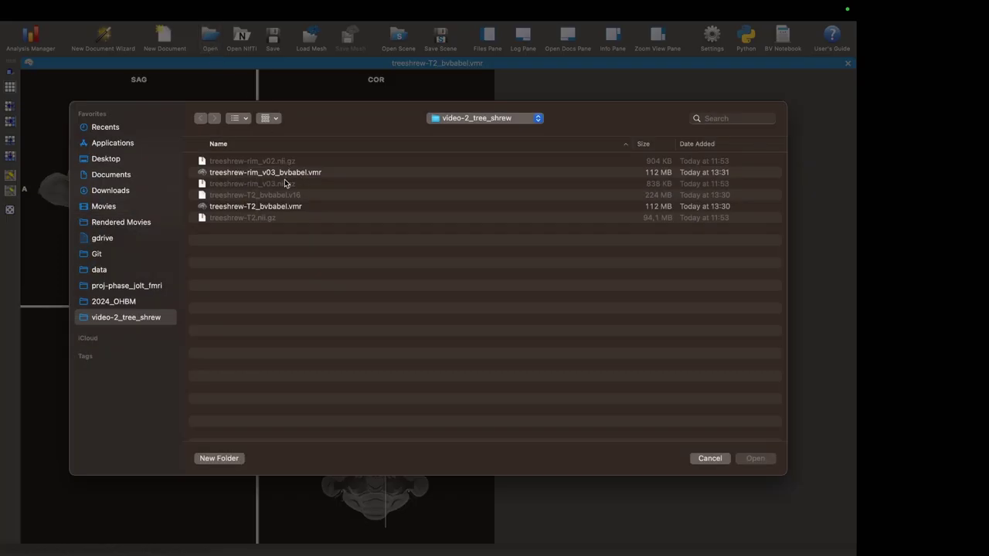
double_click(300, 173)
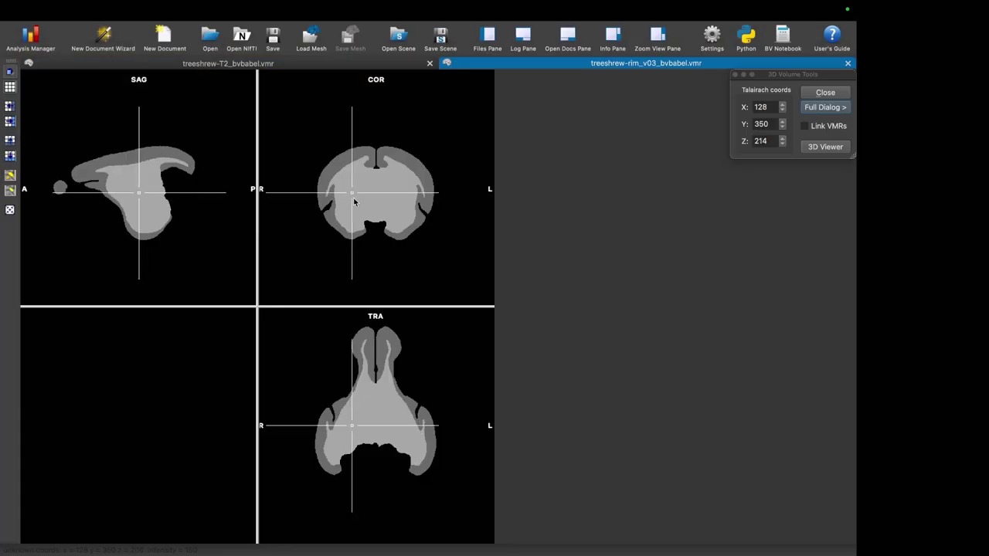
drag(353, 203, 391, 179)
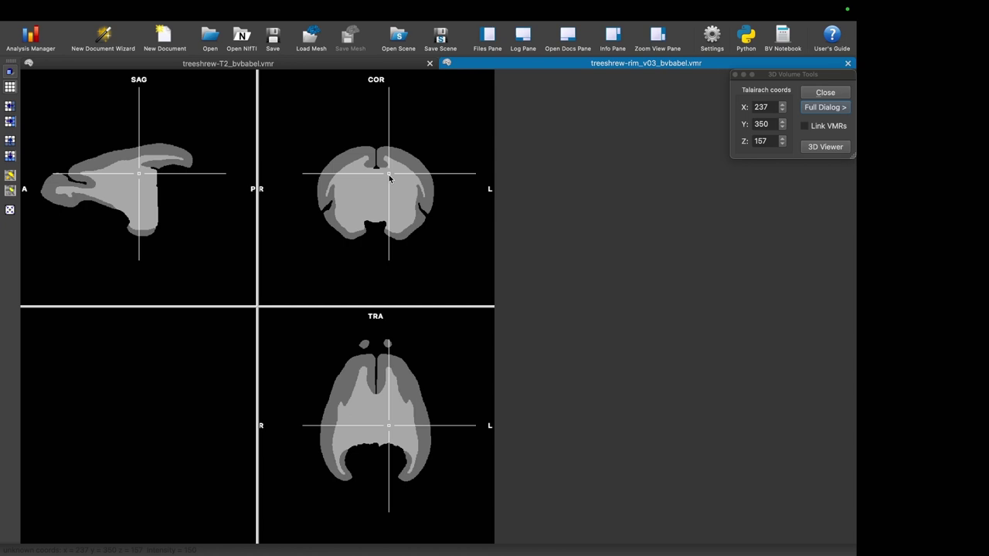
mouse_move(394, 162)
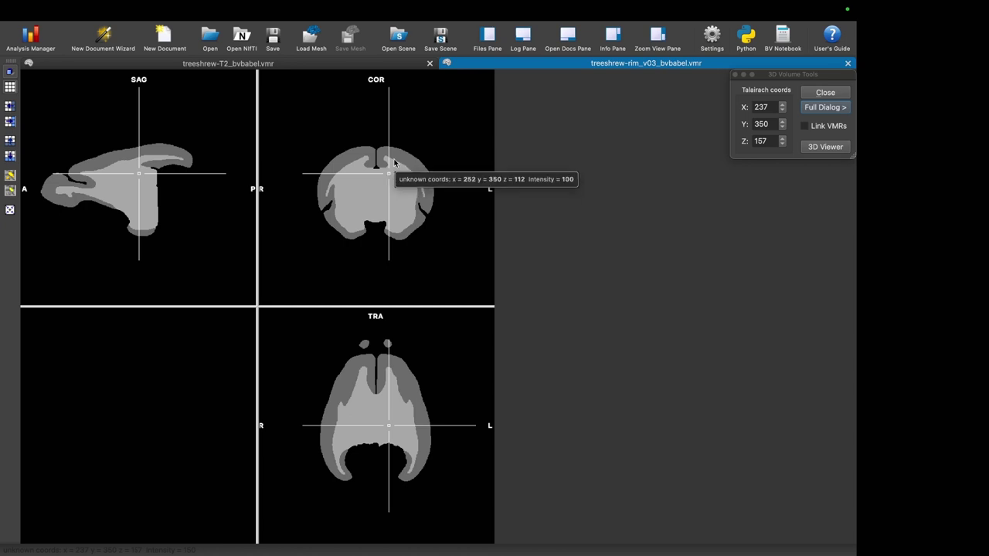
drag(394, 162, 472, 157)
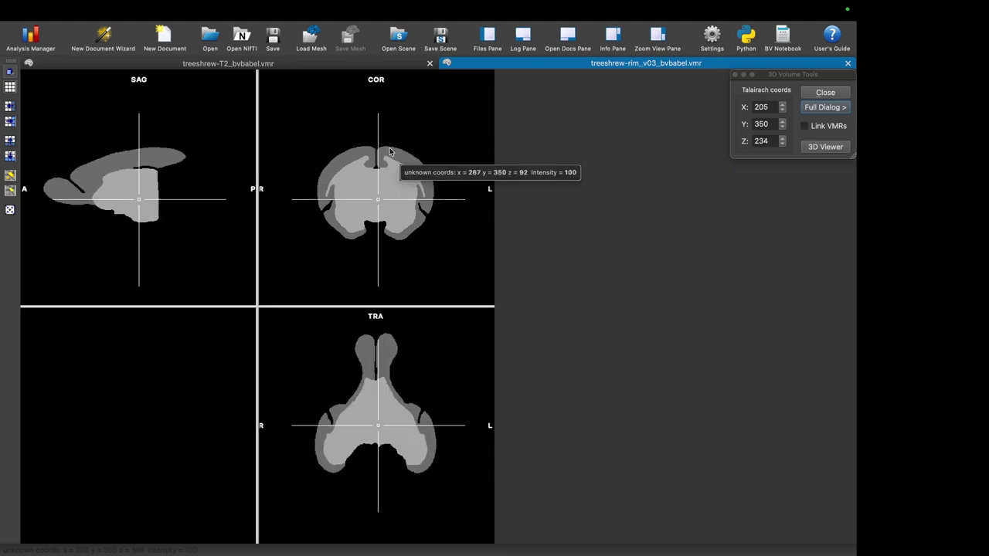
drag(385, 161, 378, 194)
click(822, 108)
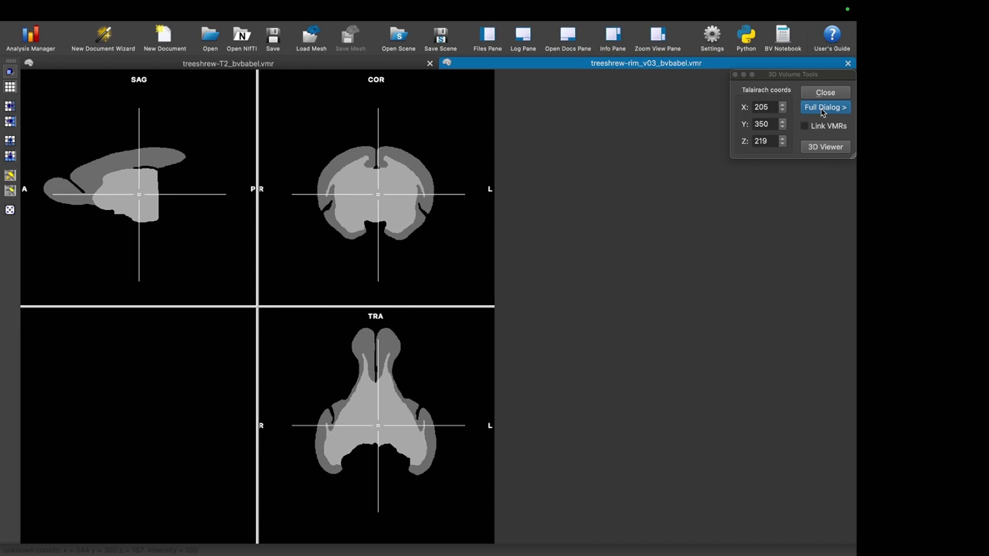
click(832, 96)
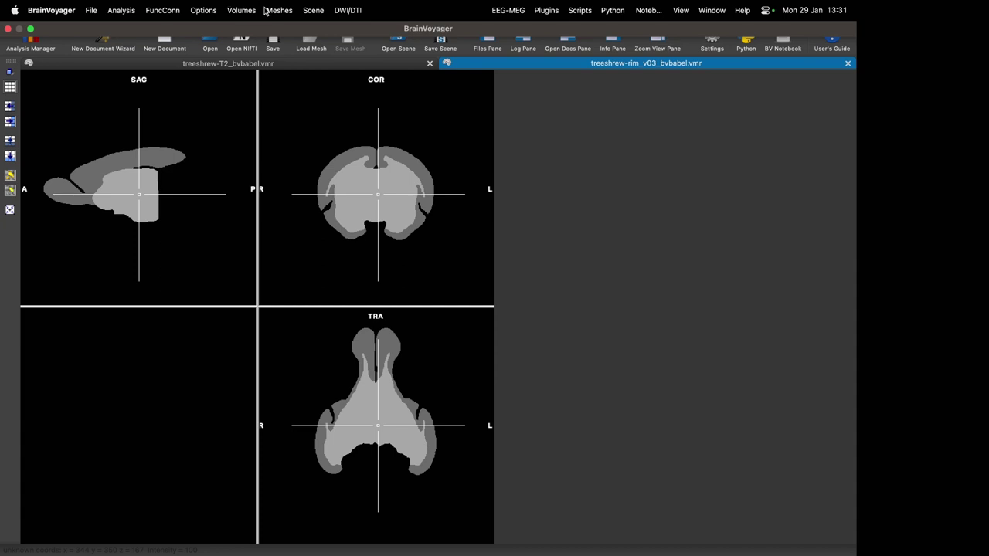
Step: Run the Cortical Thickness Measurement on treeshrew-rim_v03_bvbabel.vmr with trilinear interpolation and close its dialog
click(241, 10)
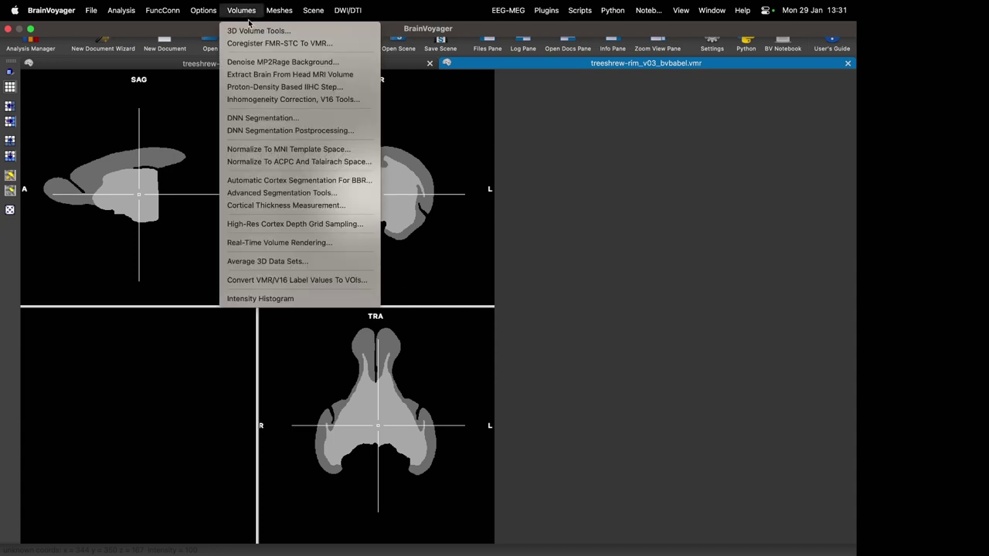
click(279, 207)
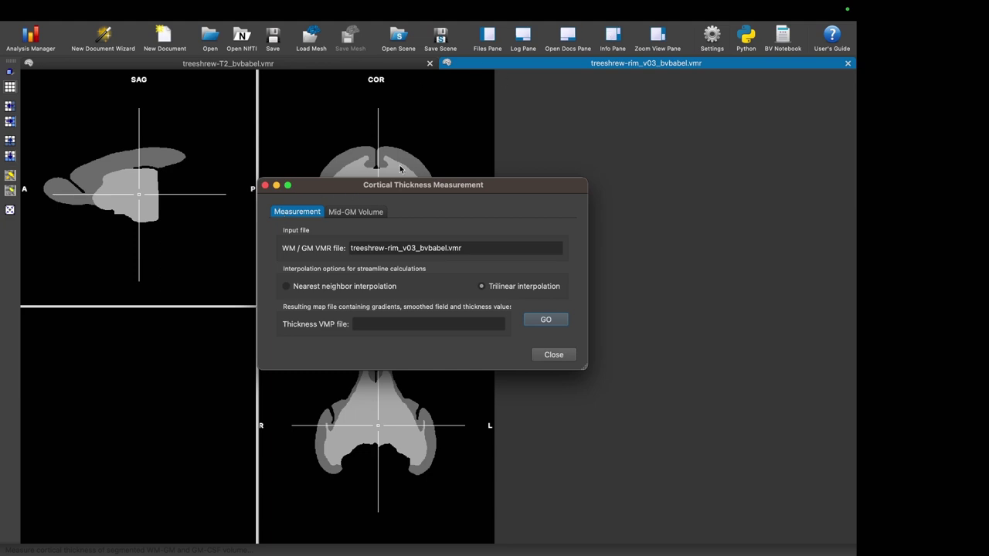
drag(391, 191, 637, 136)
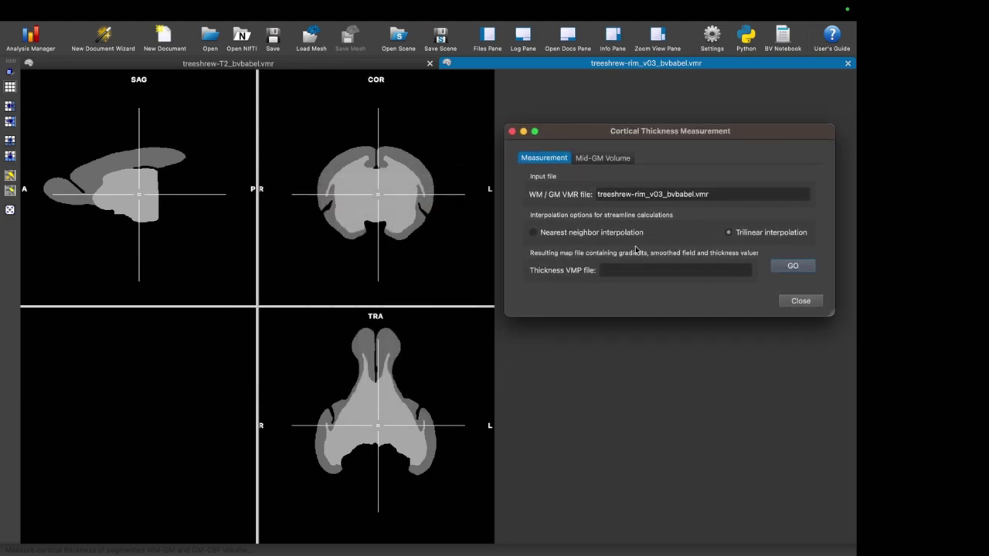
click(790, 272)
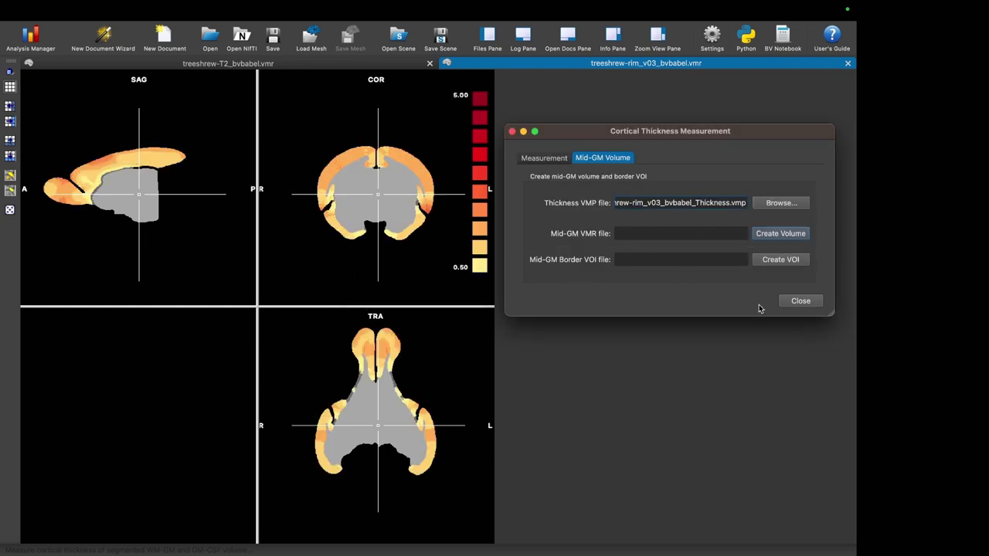
click(800, 301)
click(375, 189)
key(super+m)
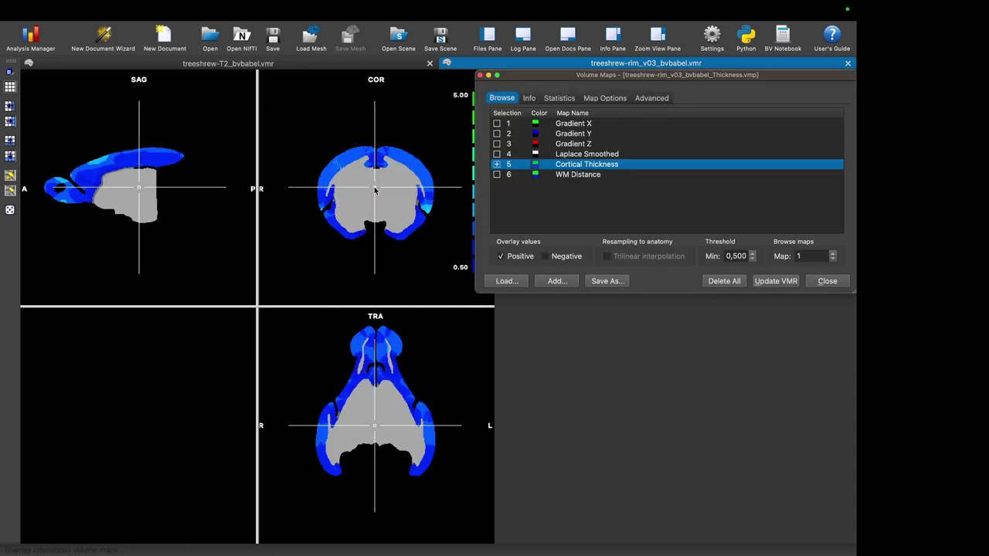
drag(640, 81, 583, 144)
click(422, 139)
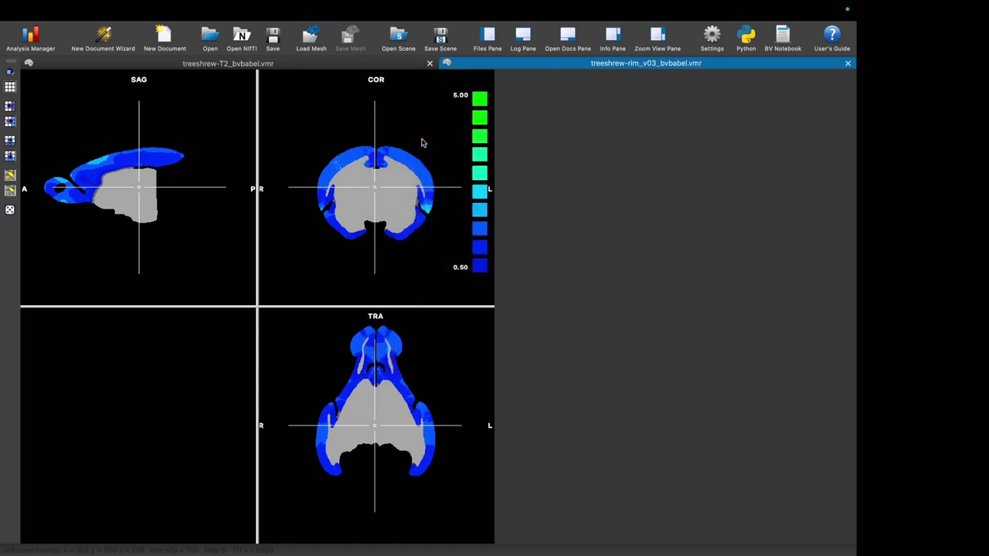
Step: Open the overlaid volume maps and set the Cortical Thickness map's minimum threshold to 0
click(121, 10)
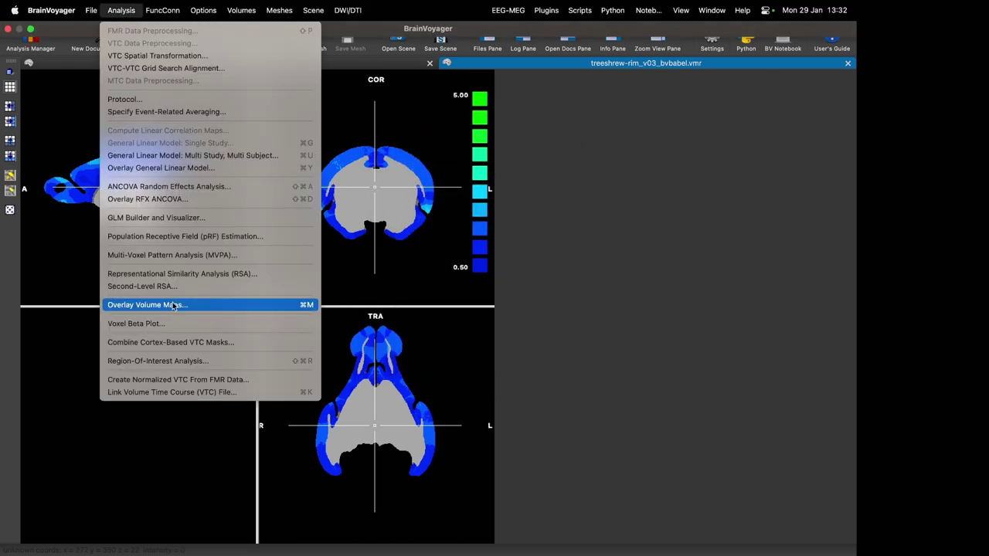
click(170, 309)
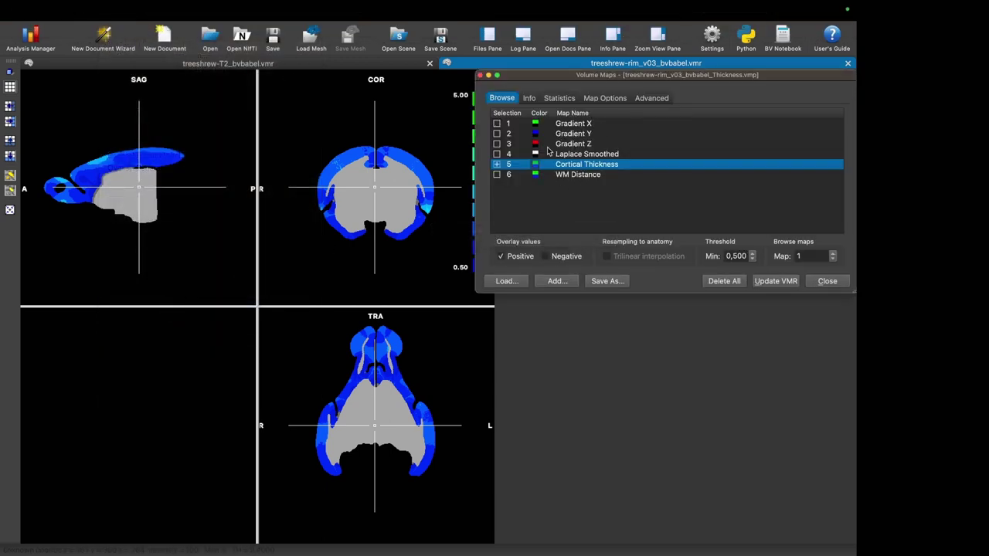
key(Up)
key(Down)
drag(734, 257, 772, 256)
text(0)
Step: Set the maximum of the thickness map's confidence range to 3 and close the Volume Maps dialog
click(530, 98)
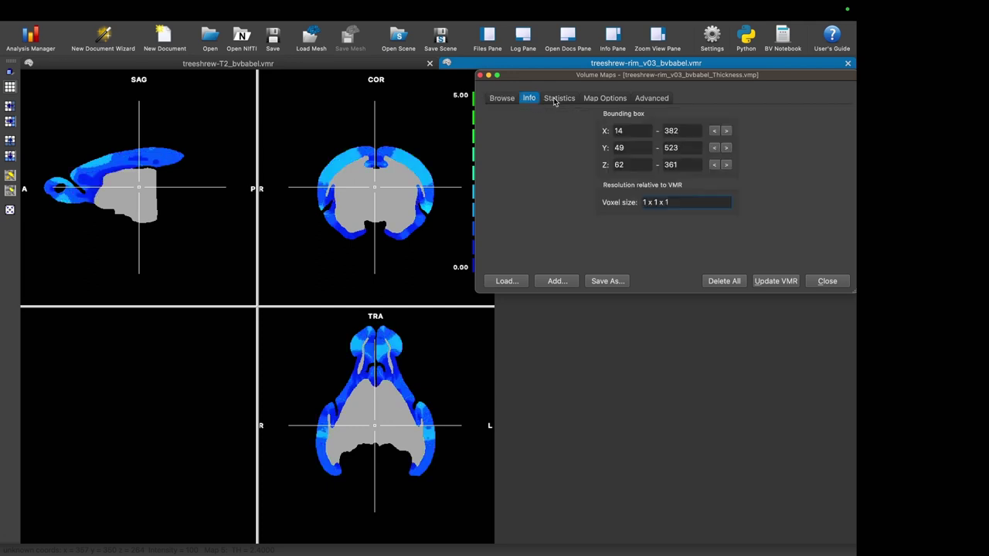
click(555, 100)
drag(547, 254, 474, 254)
drag(547, 233, 487, 236)
text(3)
click(544, 257)
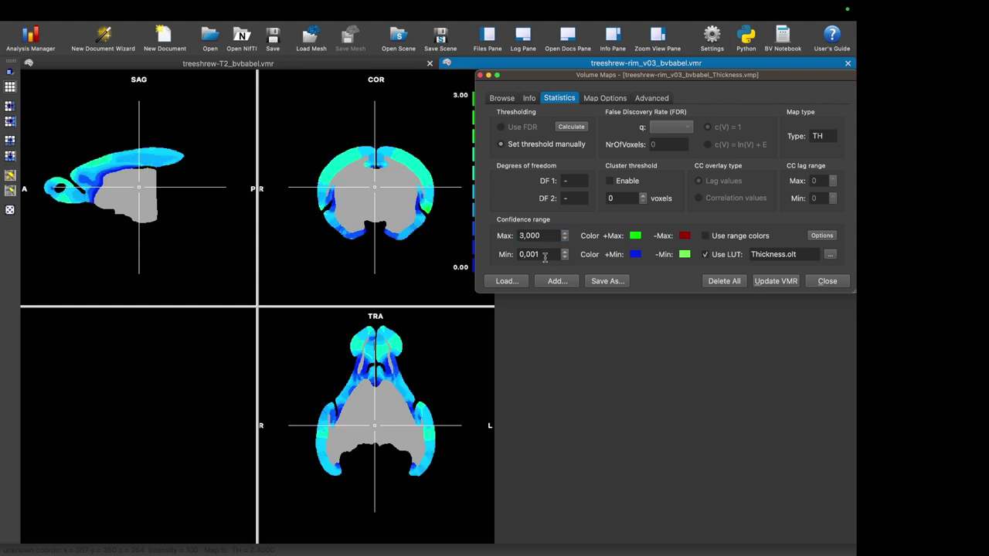
click(480, 76)
Step: Examine the cortical thickness values across the coronal, sagittal and transverse slices of the rim segmentation
drag(407, 181, 429, 214)
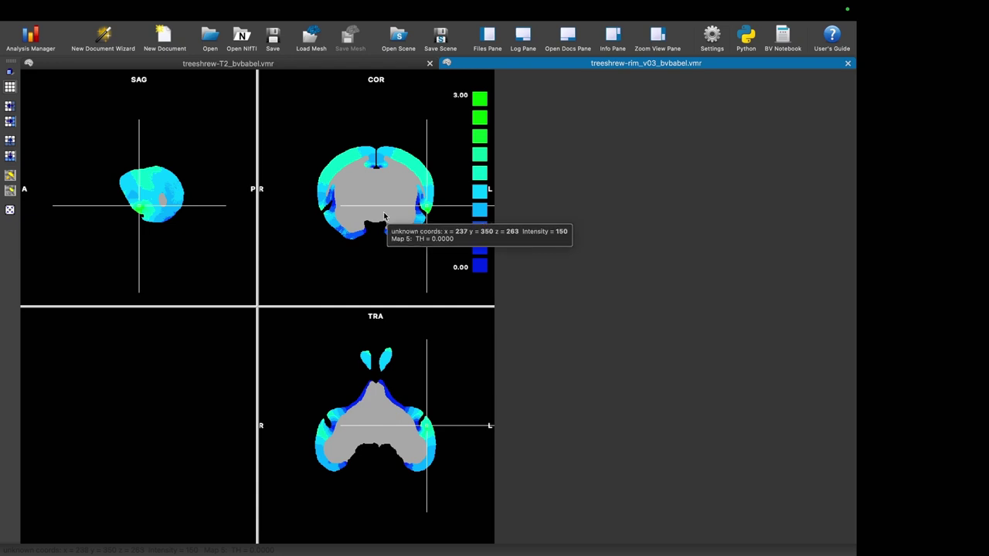
click(365, 215)
drag(366, 212, 367, 194)
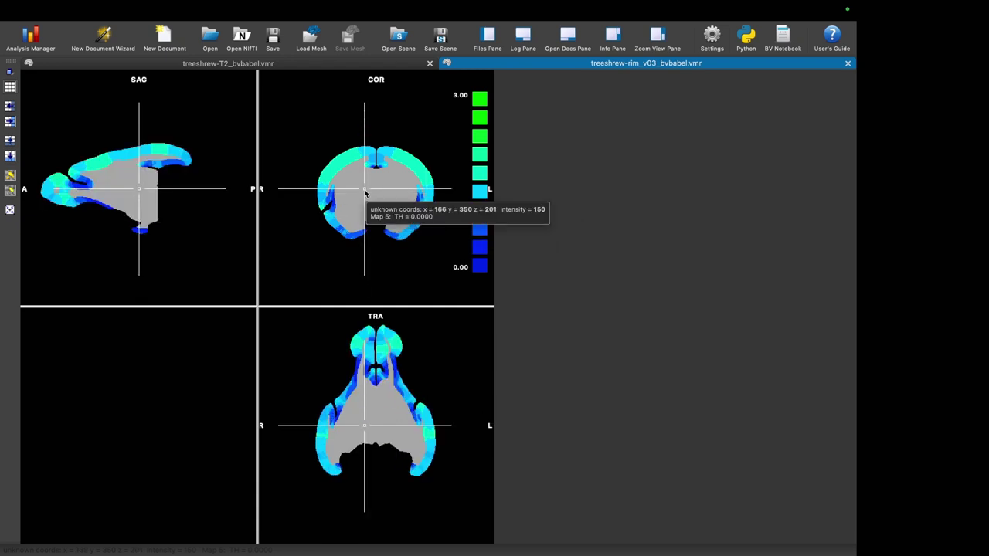
click(370, 193)
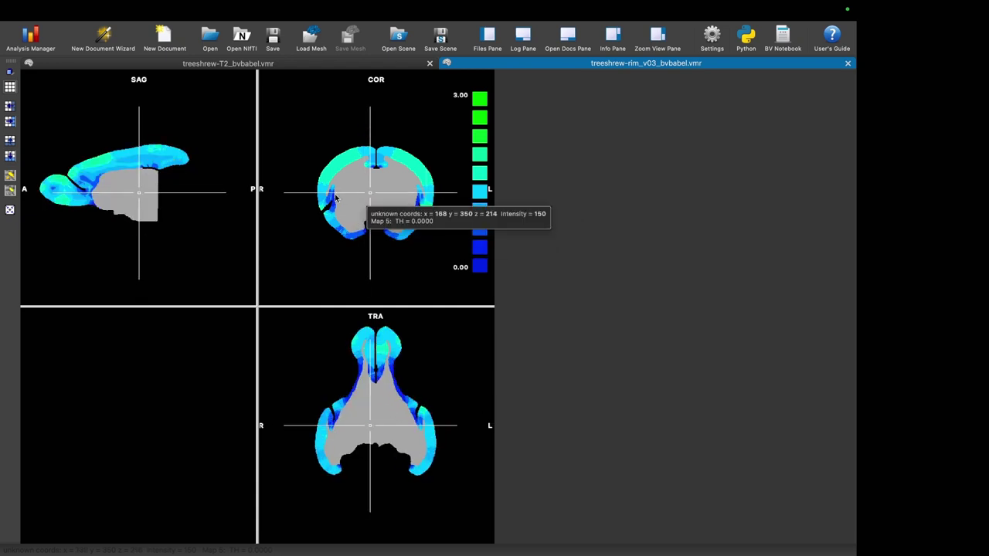
mouse_move(173, 169)
mouse_down()
mouse_move(165, 160)
mouse_move(177, 178)
mouse_move(178, 167)
mouse_move(161, 179)
mouse_move(180, 174)
mouse_move(162, 177)
mouse_move(162, 161)
mouse_up()
click(167, 176)
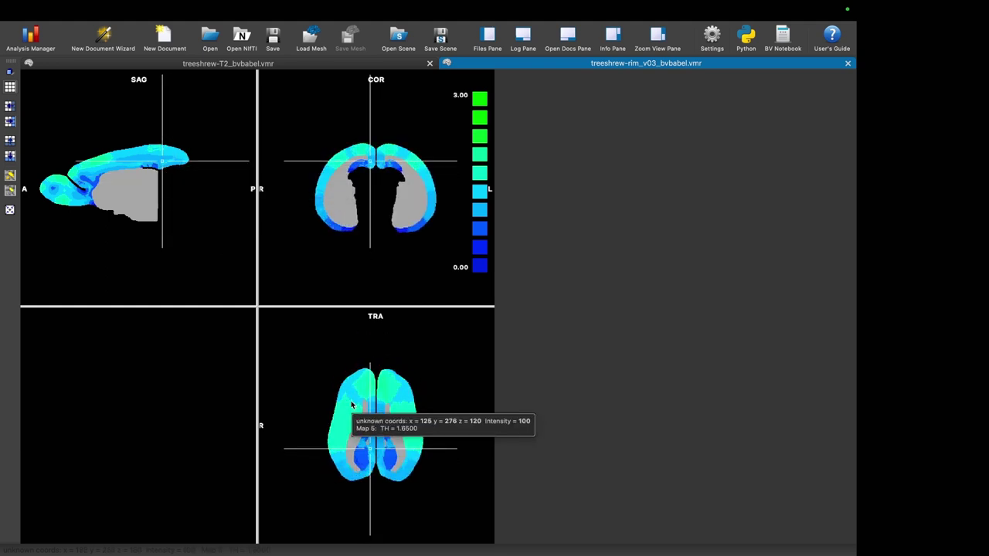
mouse_move(363, 165)
mouse_down()
mouse_move(355, 170)
mouse_move(363, 167)
mouse_up()
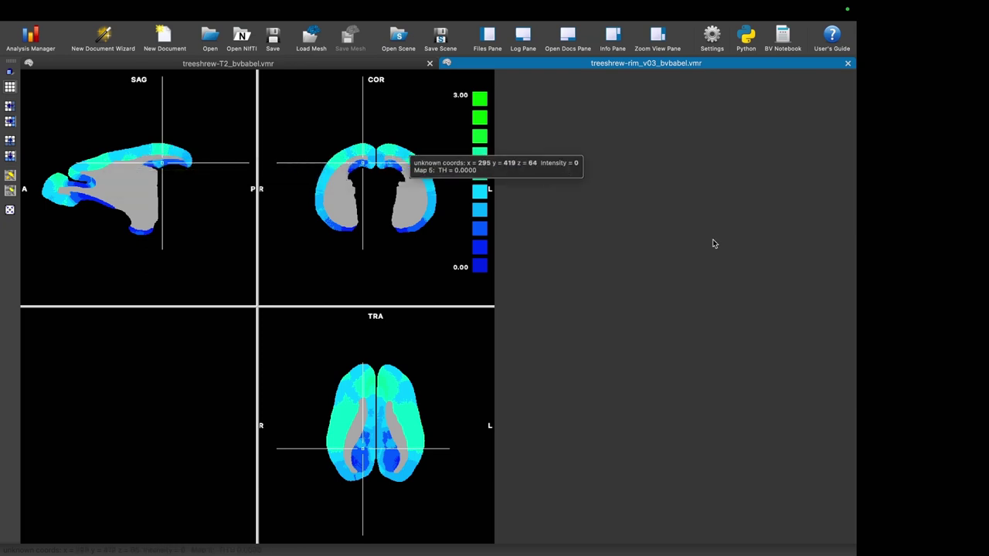
mouse_move(392, 179)
mouse_down()
mouse_move(389, 170)
mouse_move(384, 186)
mouse_up()
Step: Create the Mid-GM volume from the treeshrew-rim_v03_bvbabel_Thickness.vmp file and close the Cortical Thickness Measurement dialog
mouse_move(309, 7)
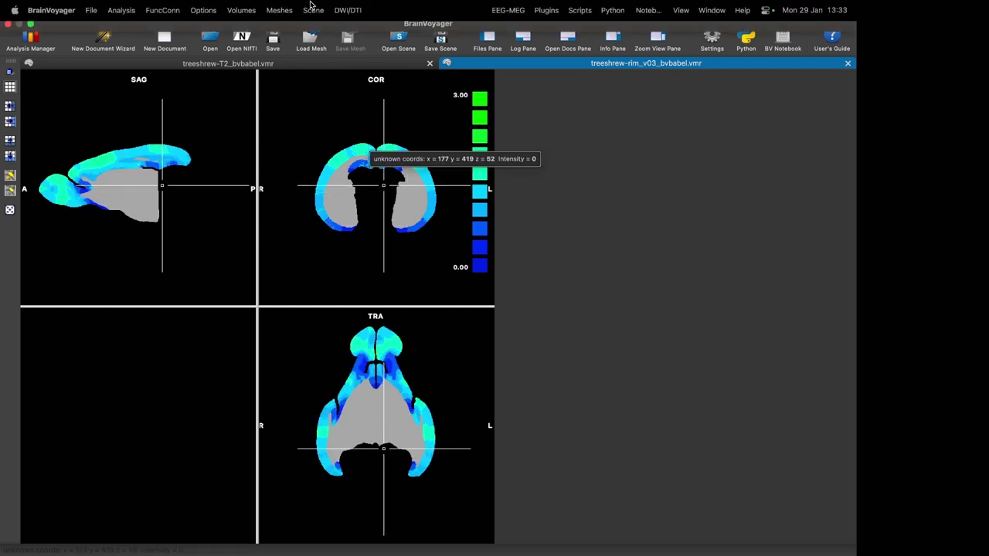
click(247, 11)
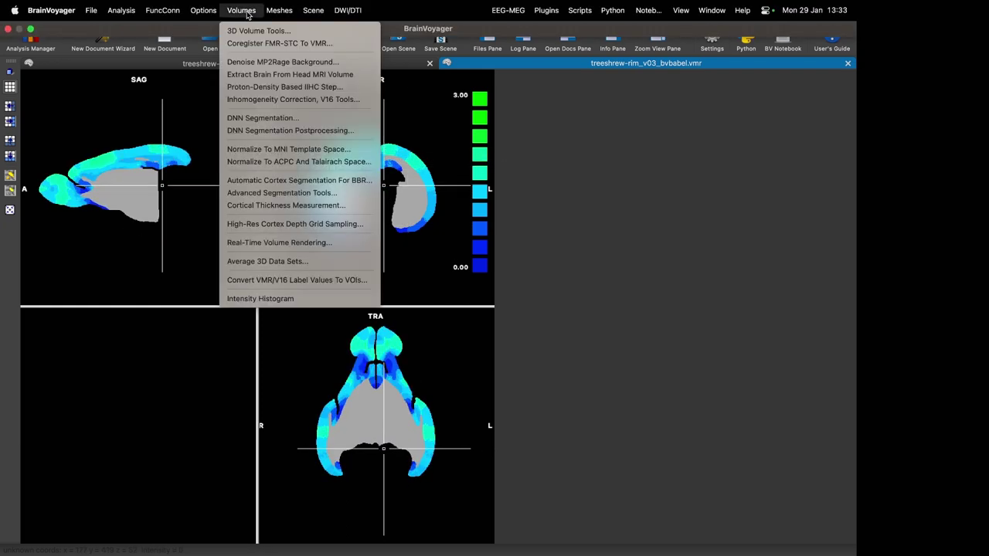
click(297, 205)
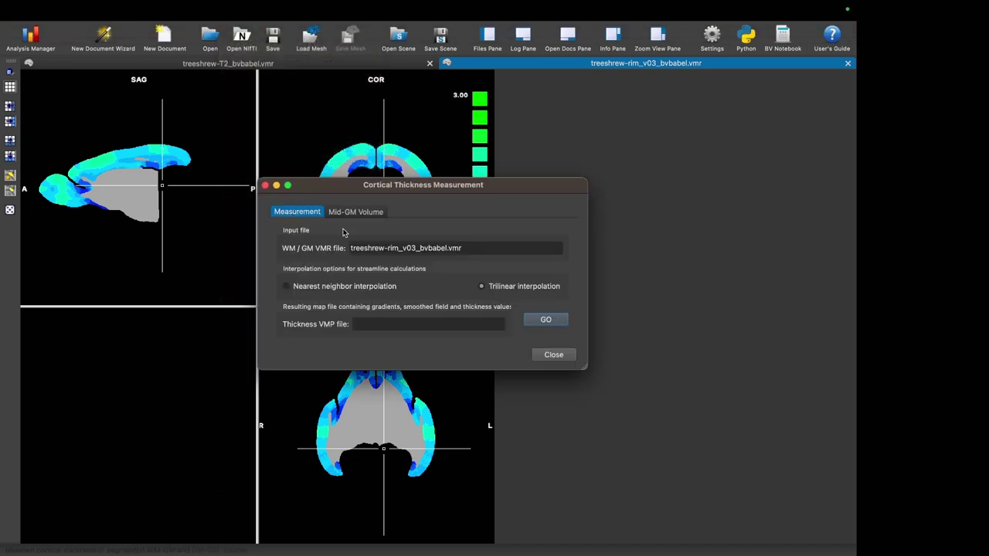
click(359, 214)
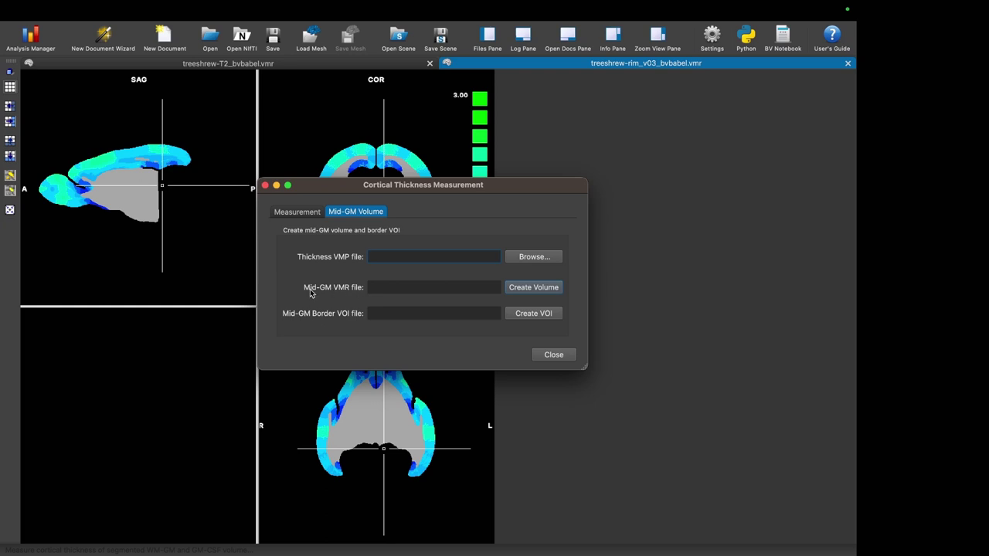
click(380, 257)
double_click(380, 253)
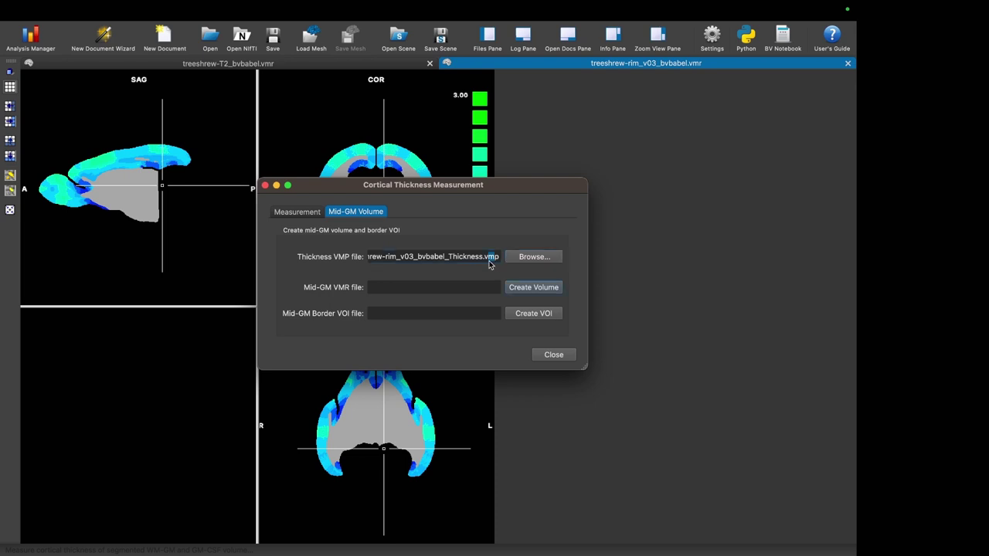
drag(482, 260, 327, 261)
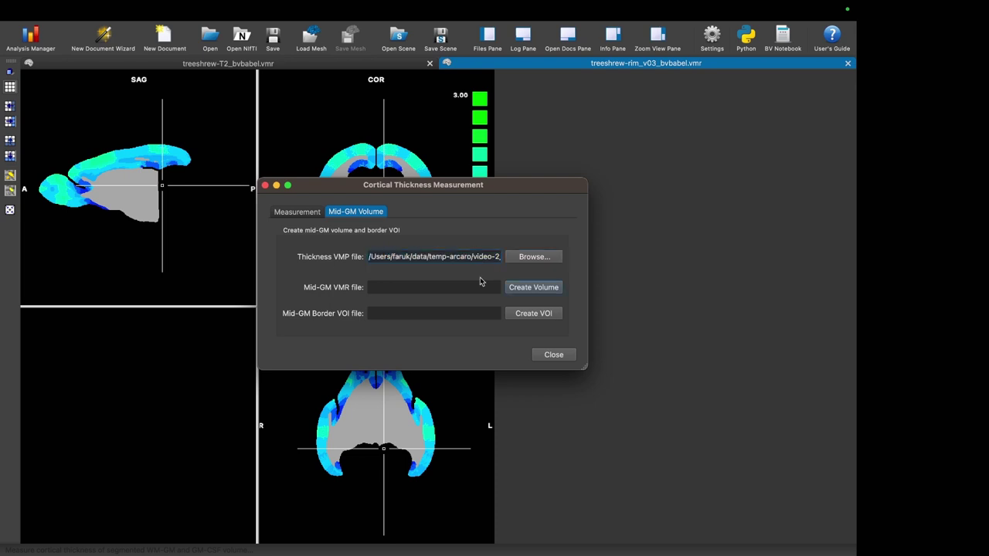
click(529, 292)
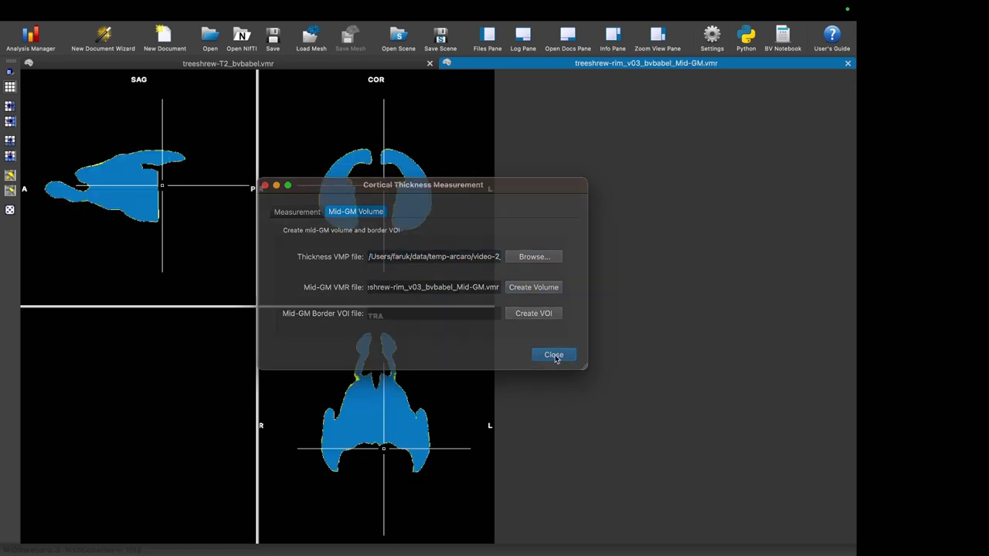
click(553, 355)
Step: Examine the Mid-GM segmentation and its yellow border across the enlarged sagittal slices
drag(369, 159, 388, 183)
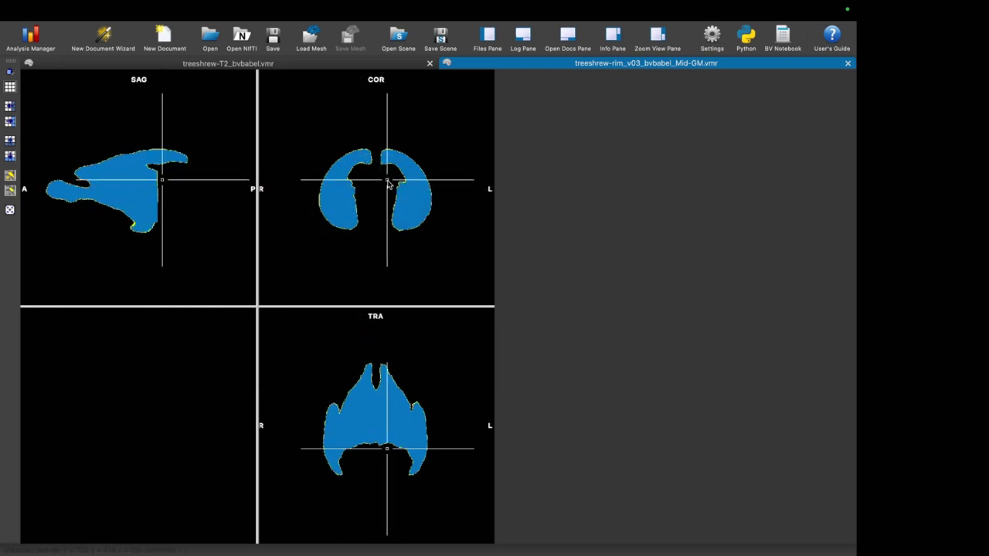
key(z)
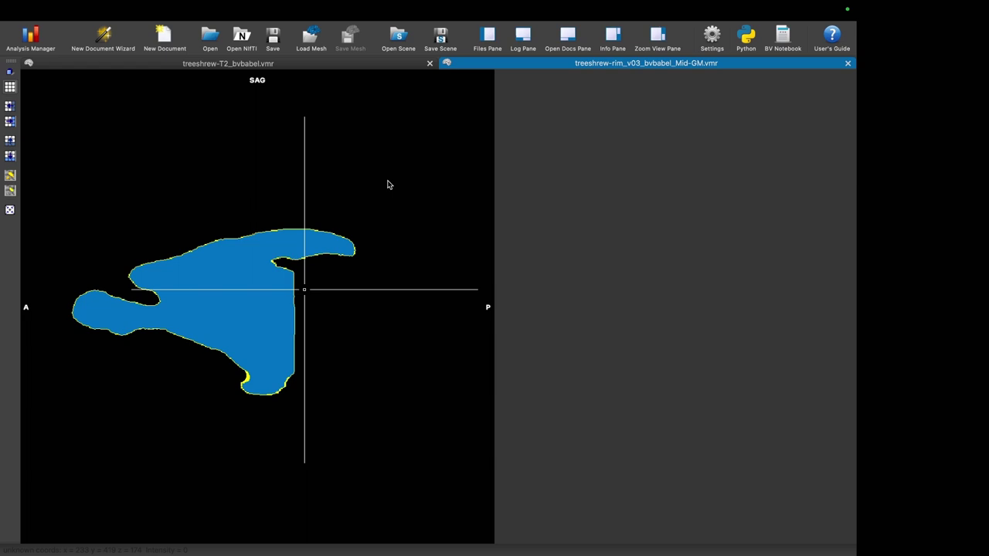
scroll(388, 185, down, 10)
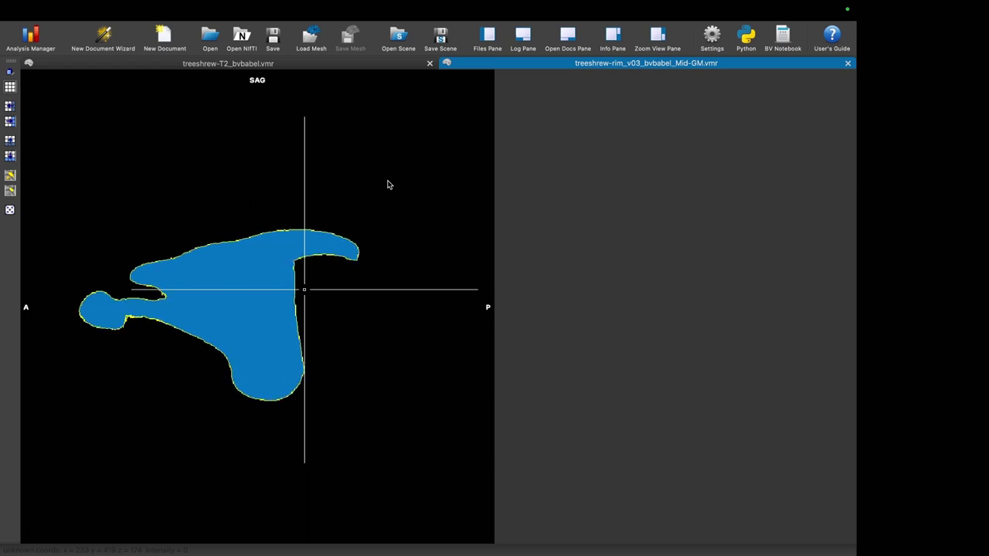
key(Right)
key(Right)
key(Right)
key(Right)
key(Right)
key(Right)
key(Right)
key(Right)
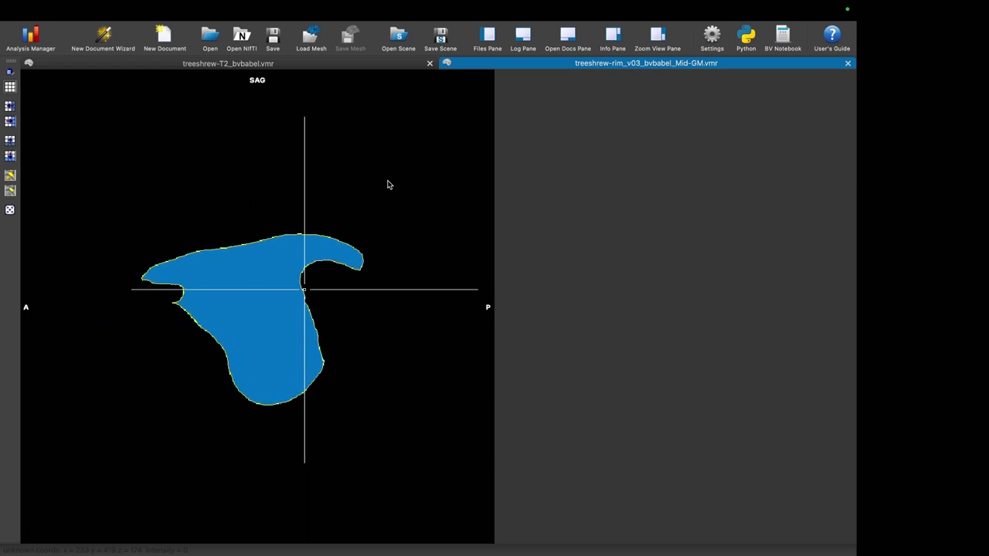
key(Right)
key(Right)
key(Right)
key(Right)
key(Right)
key(Right)
key(Right)
key(Right)
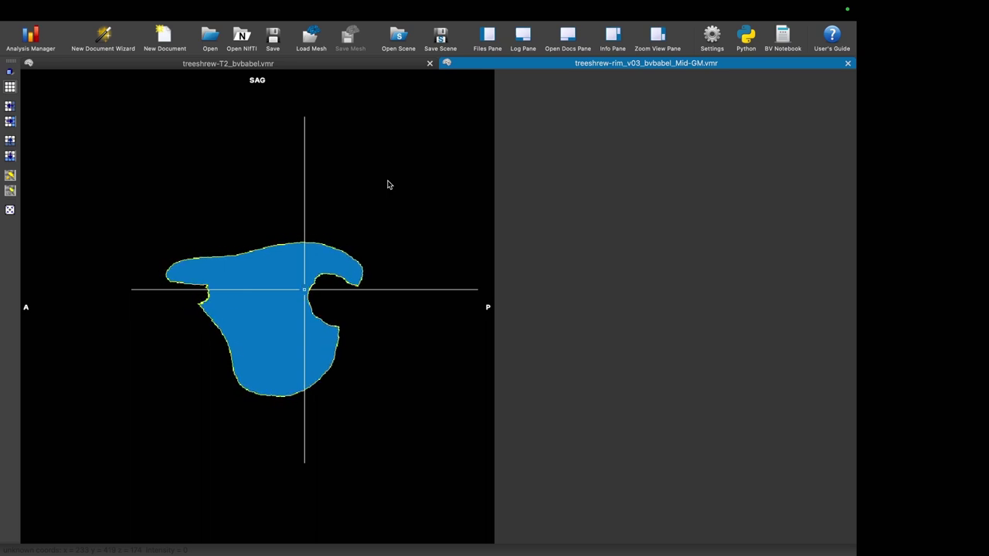
key(Right)
key(Right)
key(Right)
key(Right)
key(Right)
key(Right)
key(Right)
key(Right)
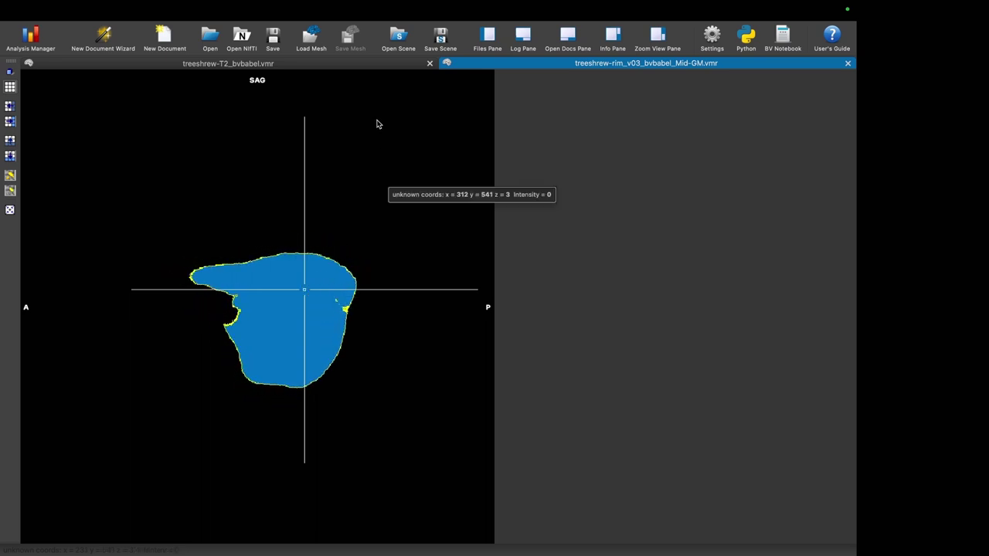
key(Right)
key(Right)
key(Right)
key(Right)
key(Right)
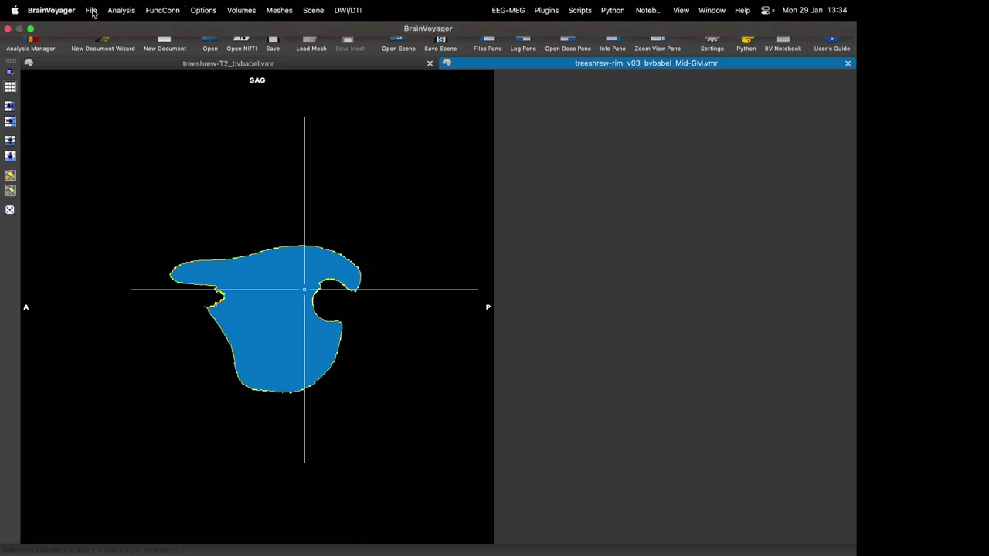
Step: Load treeshrew-T2_bvbabel.vmr as the secondary VMR of the Mid-GM volume
click(91, 10)
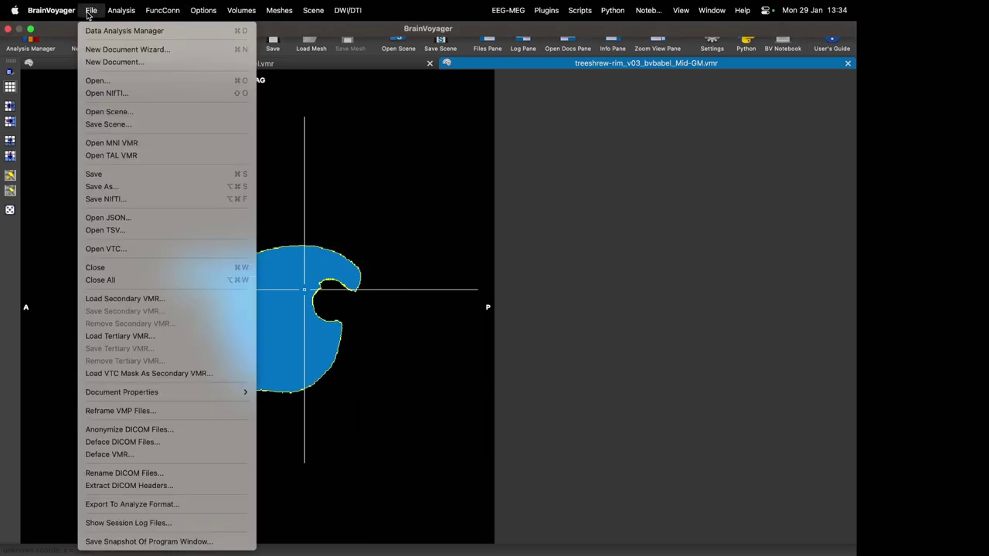
click(140, 304)
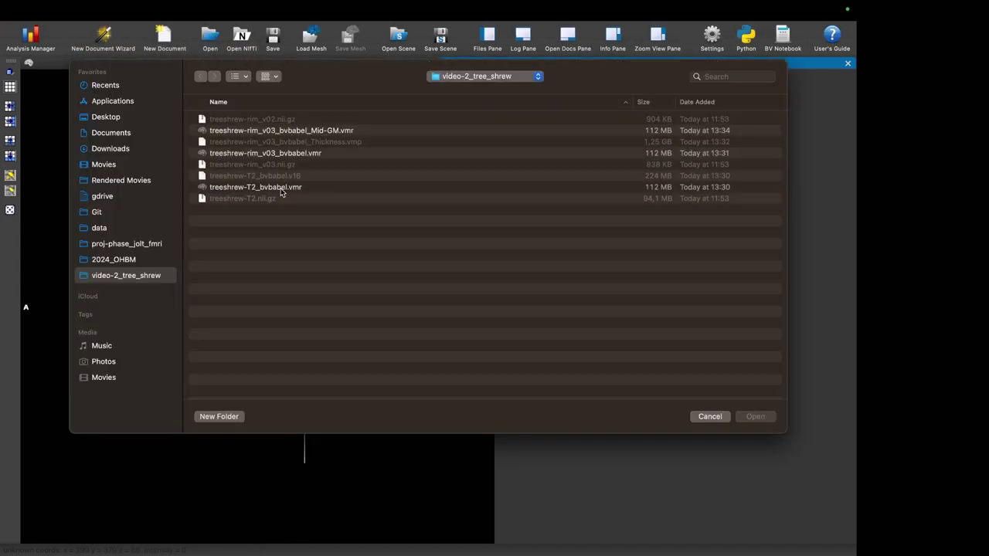
double_click(281, 189)
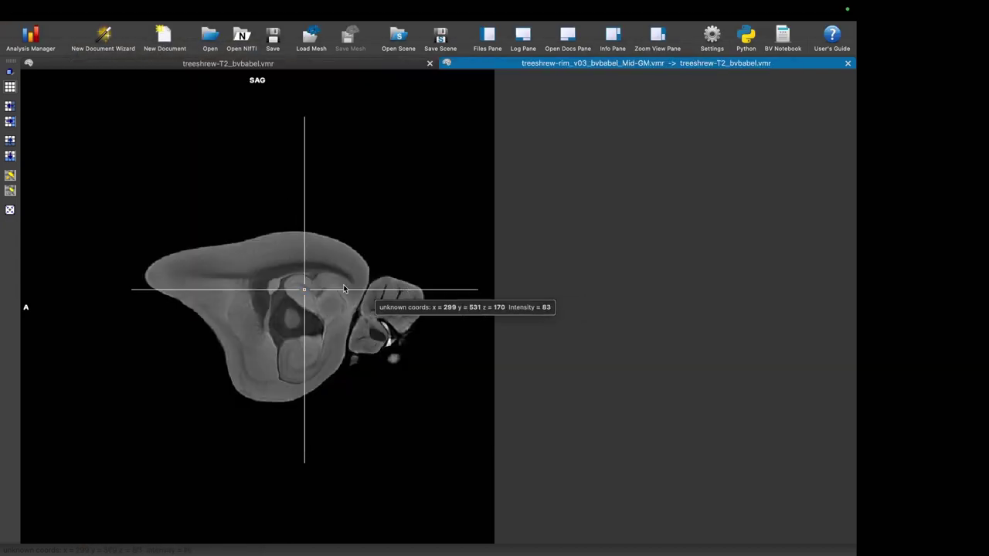
Step: Compare the Mid-GM segmentation with the T2 image by alternating between the primary and secondary VMR in the sagittal view
click(298, 287)
drag(296, 290, 295, 300)
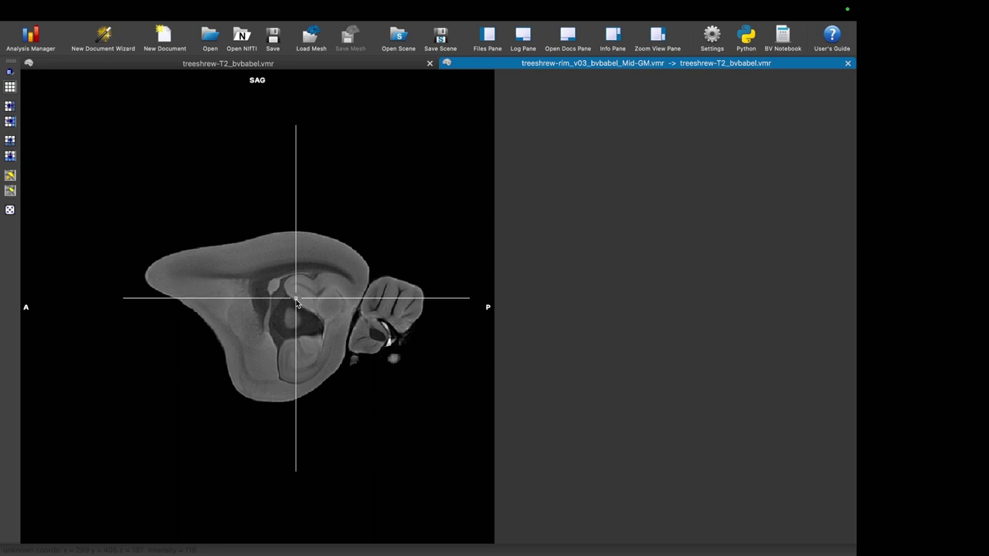
key(F8)
key(F8)
key(F8)
key(F8)
key(F8)
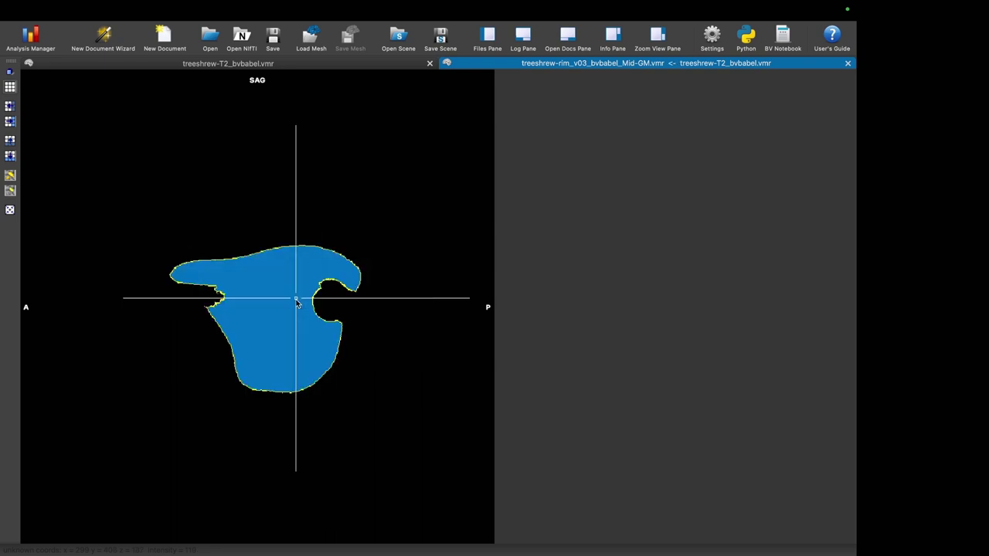
key(F8)
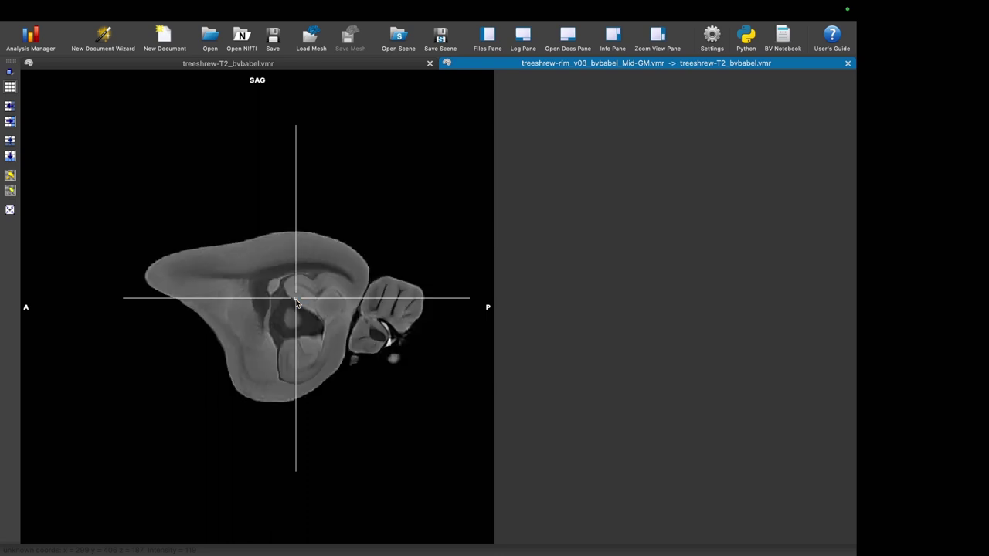
Step: Overlay the Mid-GM border on the T2 image and check its course through the cortex in sagittal and transverse slices
key(F9)
key(F9)
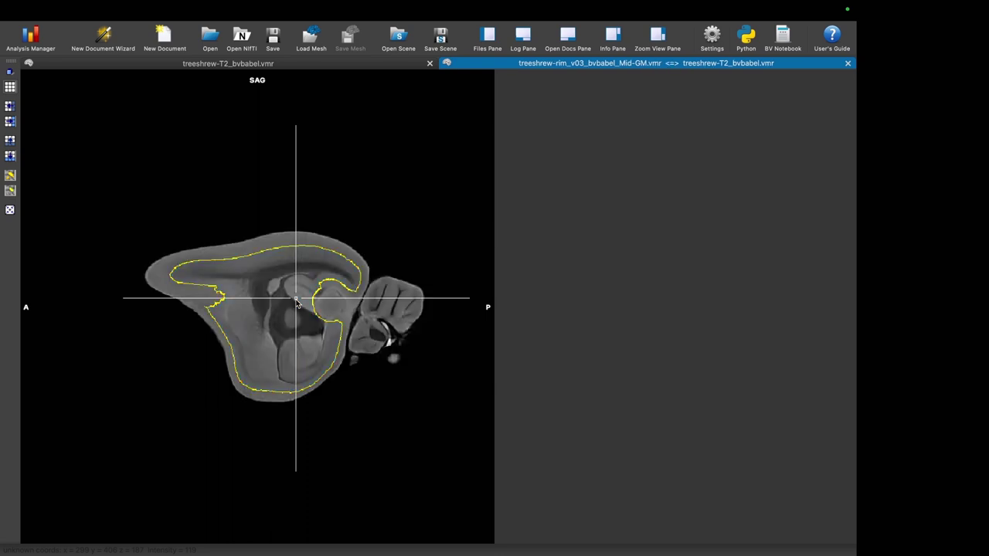
scroll(296, 300, down, 10)
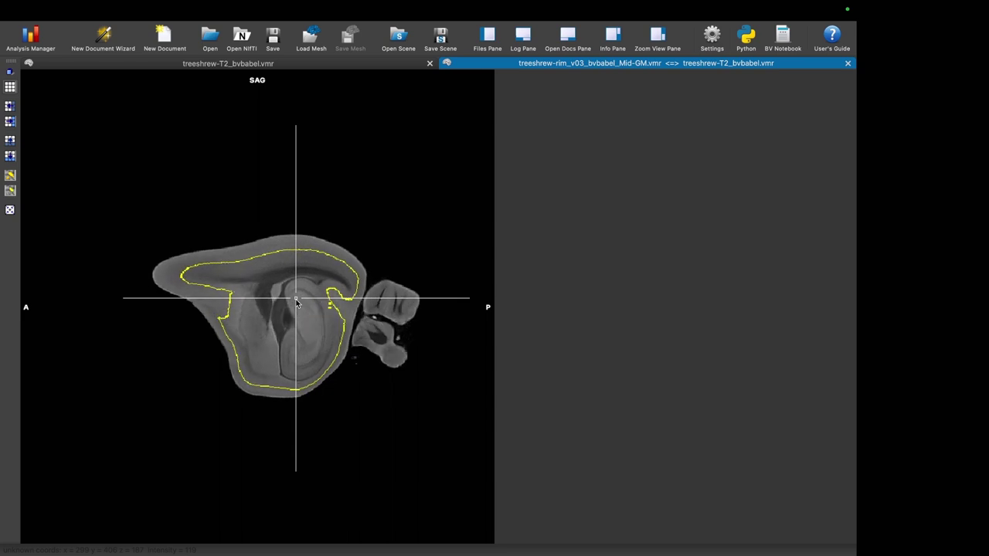
scroll(296, 300, down, 6)
key(Tab)
key(Tab)
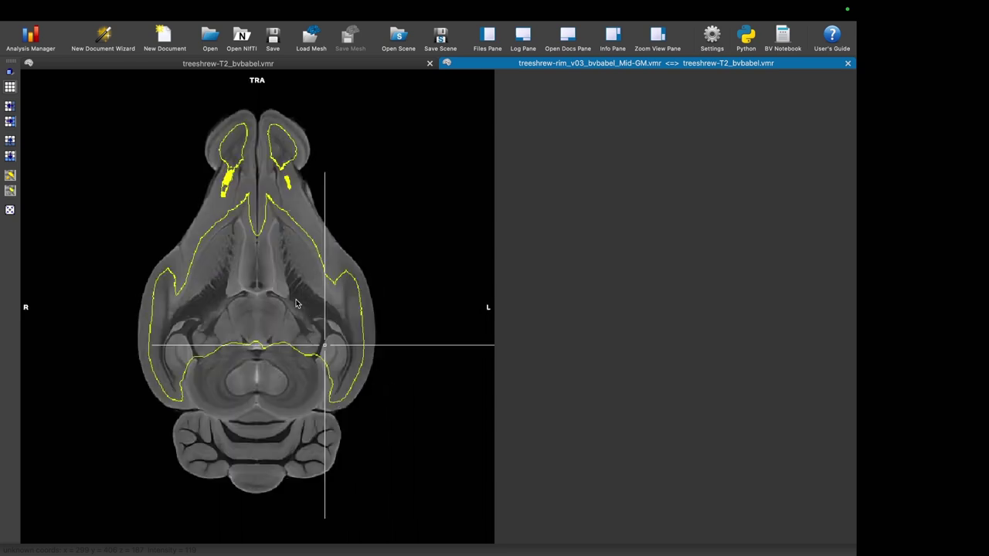
scroll(296, 303, down, 6)
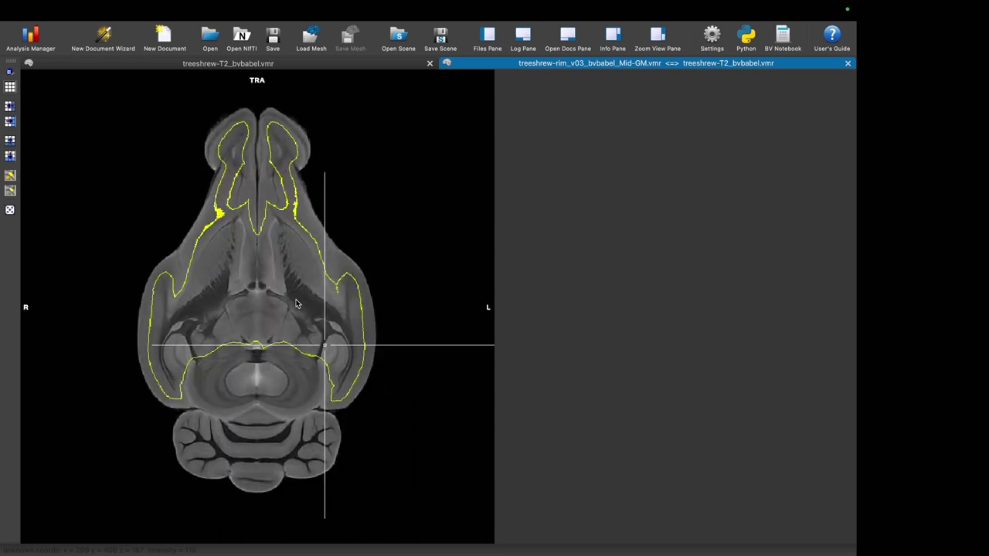
scroll(296, 303, down, 6)
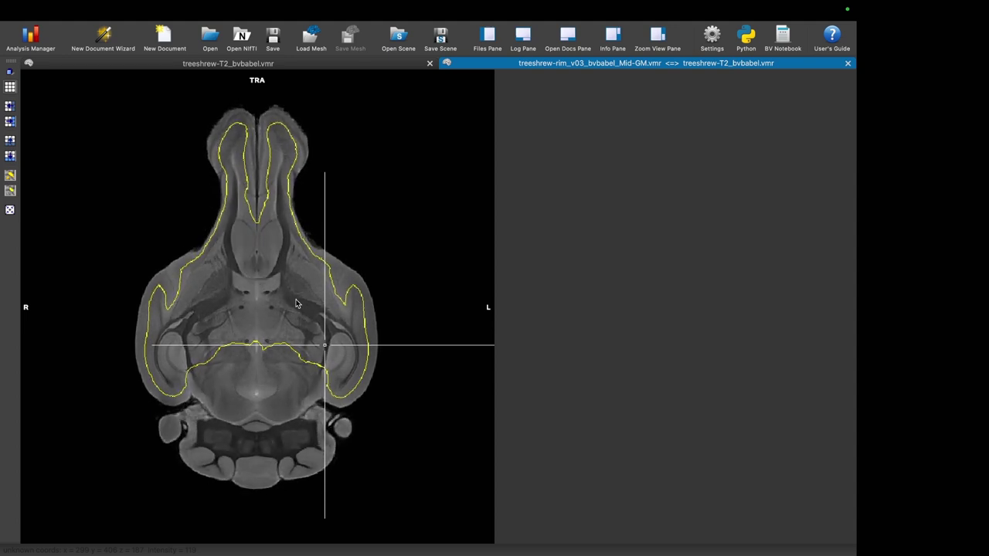
scroll(296, 303, down, 6)
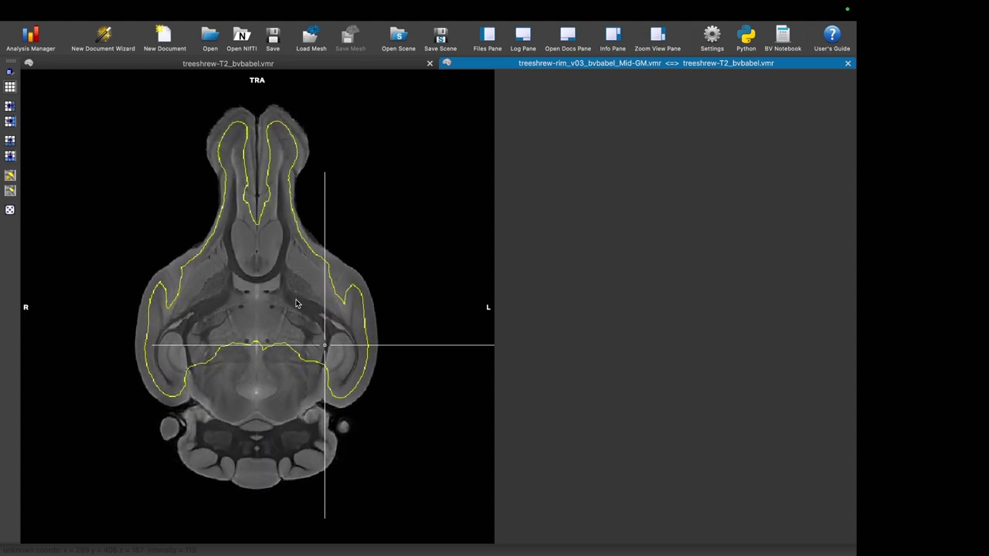
Step: Display only the Mid-GM segmentation and reconstruct a surface mesh from its border using the extended set of neighbors
key(F8)
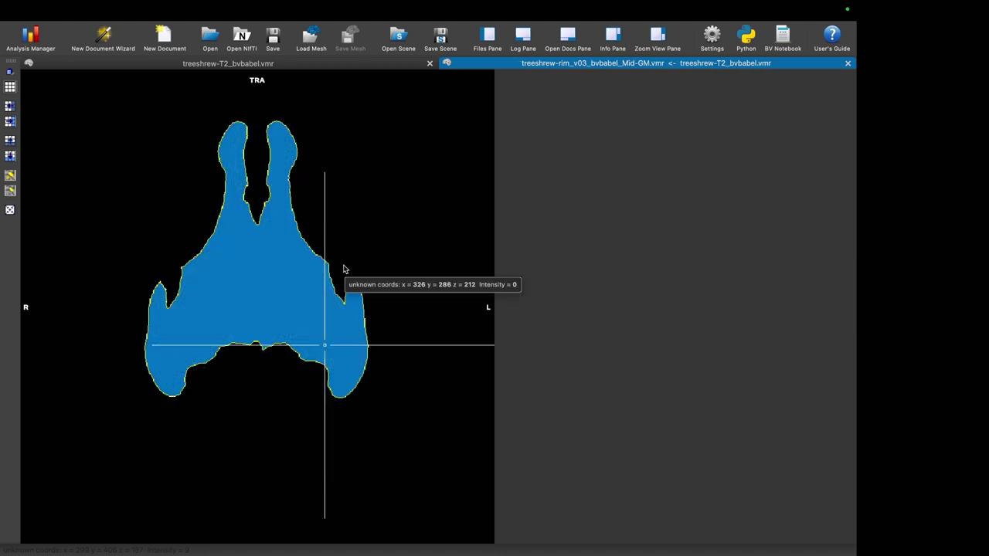
mouse_move(332, 6)
click(287, 12)
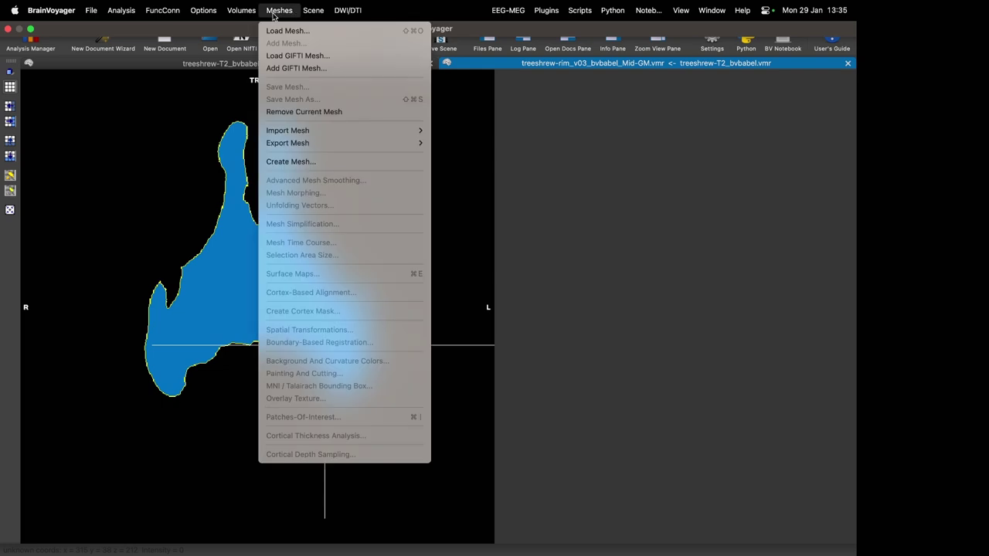
click(283, 164)
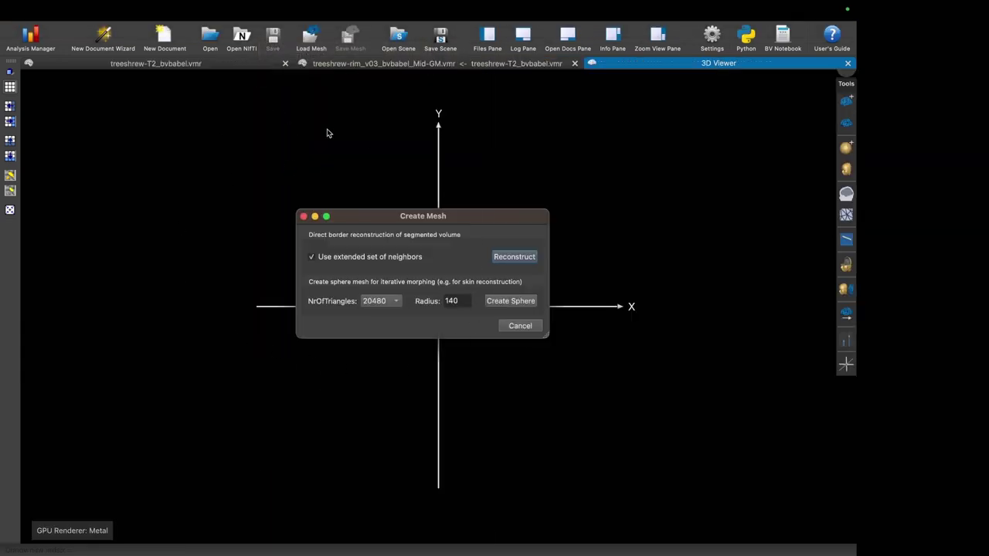
click(521, 262)
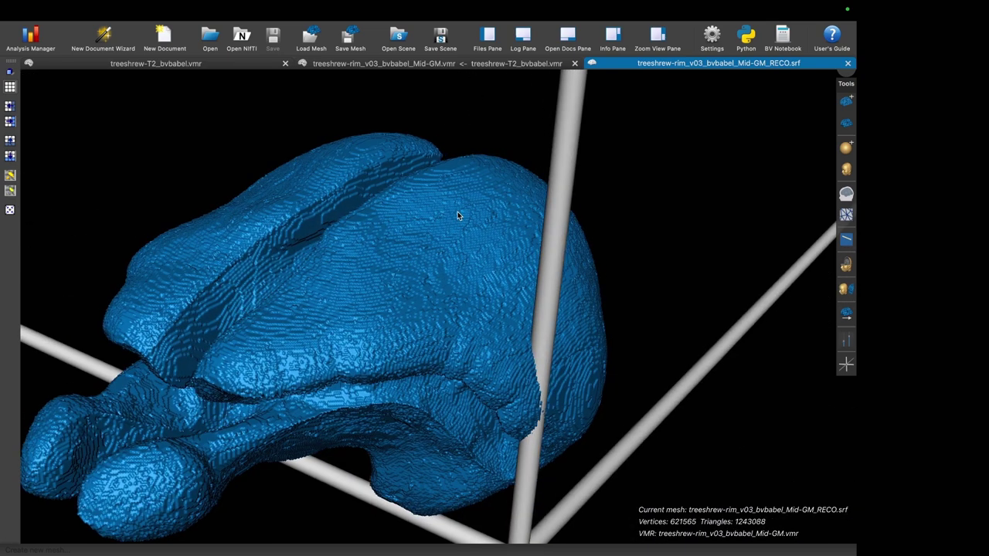
scroll(459, 213, down, 5)
scroll(458, 212, up, 4)
scroll(458, 213, down, 1)
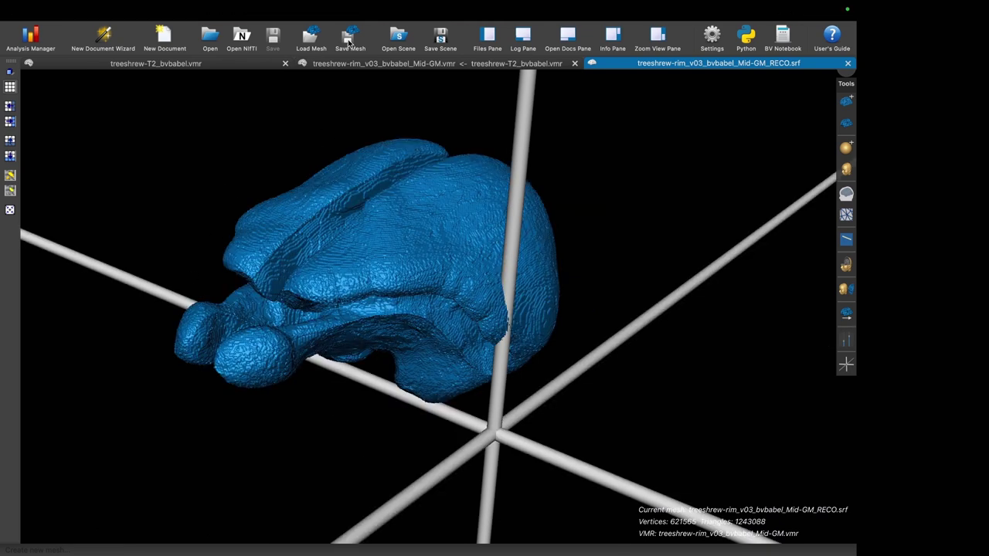
Step: Smooth the Mid-GM mesh with Advanced Mesh Smoothing at 150 iterations and 0.07 smoothing force, with shrinking avoided
click(281, 11)
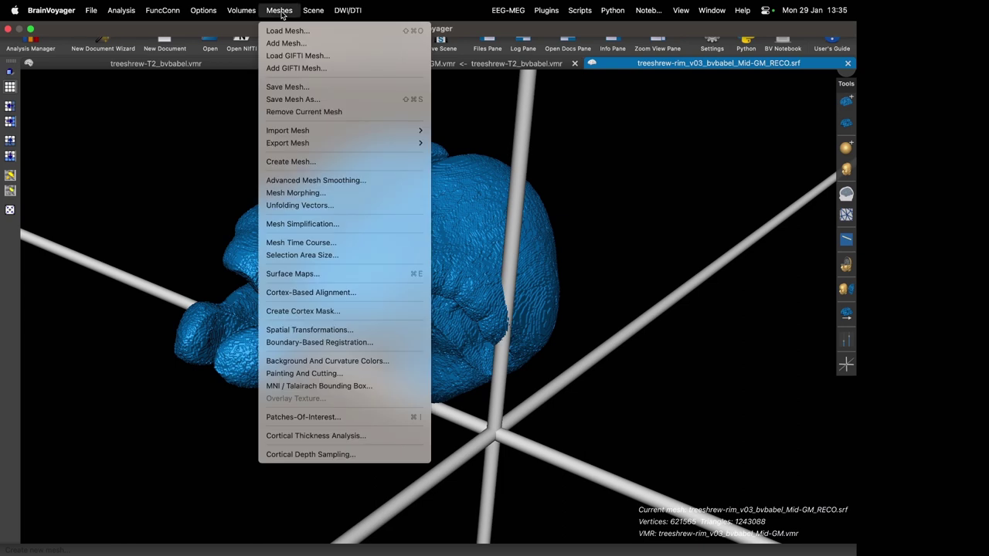
click(332, 182)
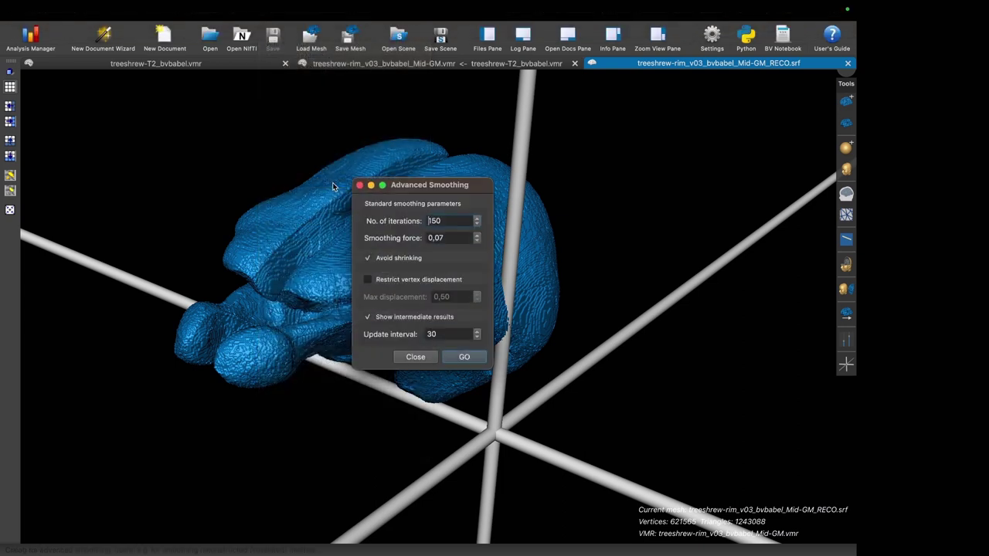
click(466, 357)
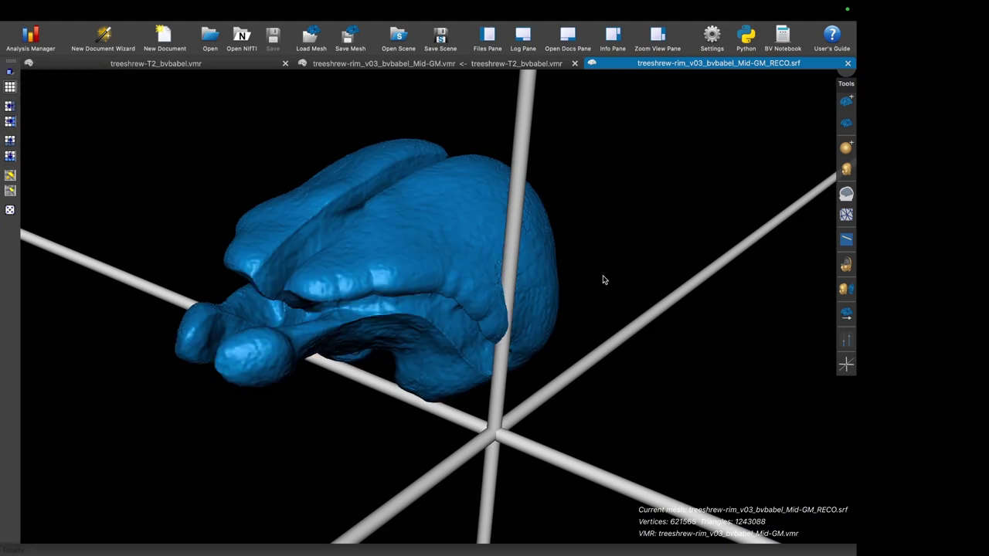
drag(598, 285, 516, 331)
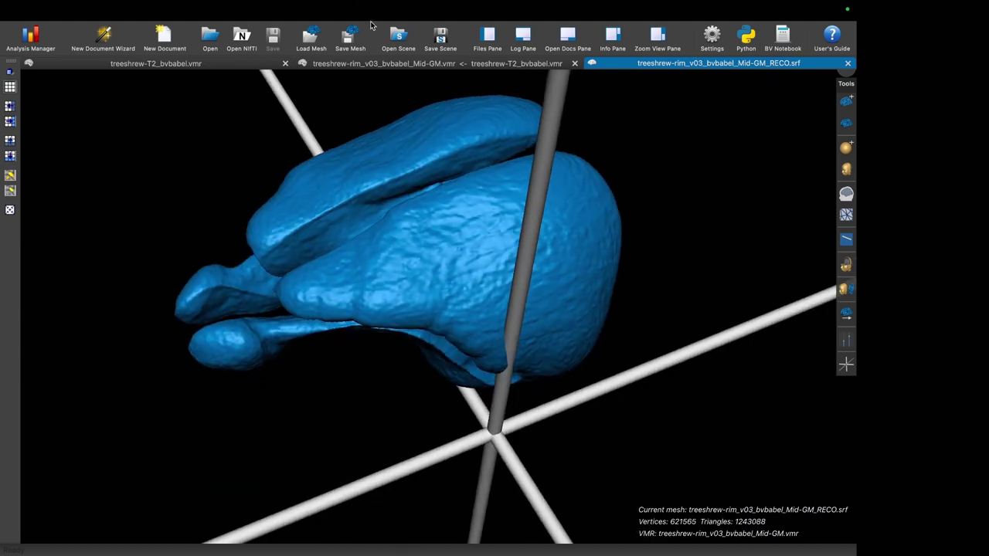
Step: Save the smoothed Mid-GM mesh
mouse_move(363, 6)
click(279, 10)
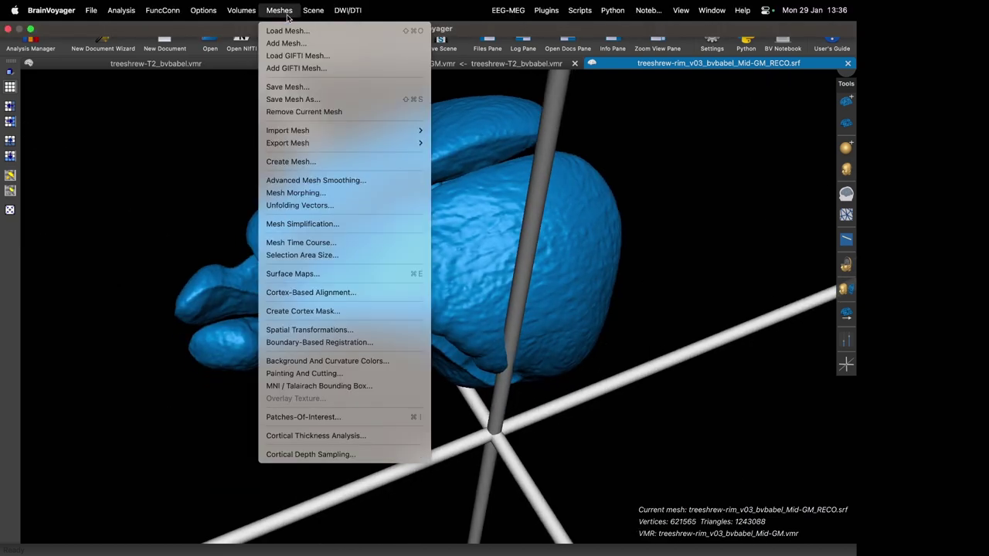
click(292, 87)
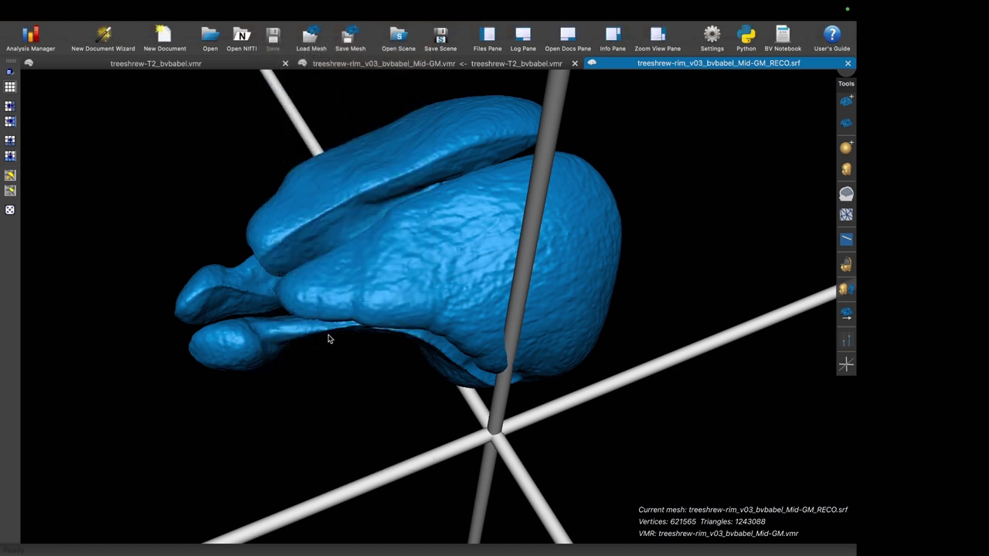
drag(350, 382, 351, 363)
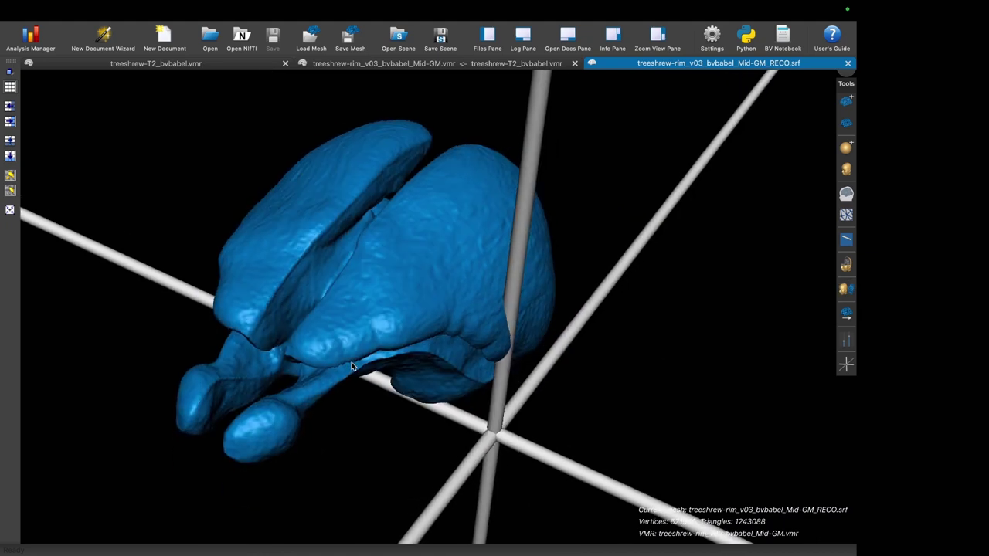
Step: Simplify the smoothed Mid-GM mesh to 20000 vertices with Mesh Simplification
click(220, 62)
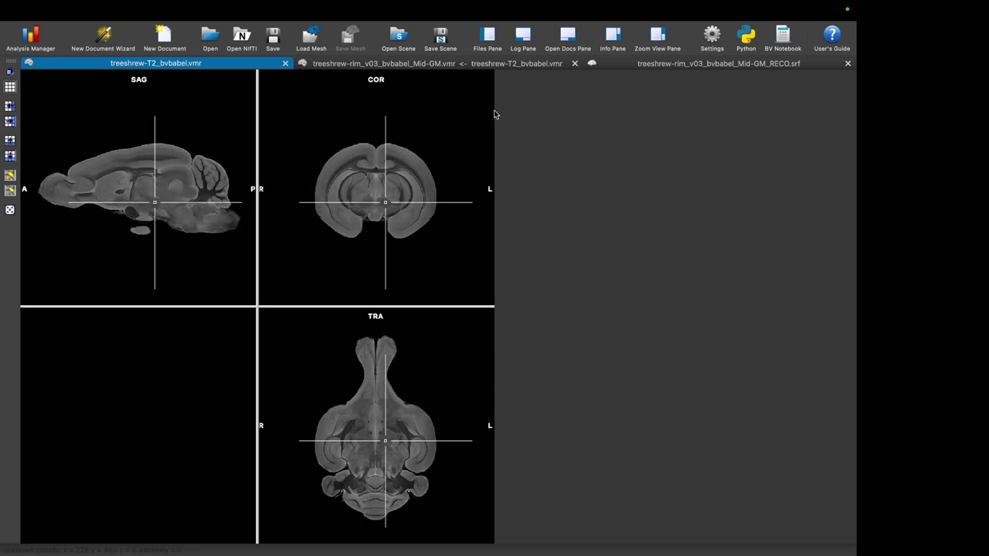
click(735, 64)
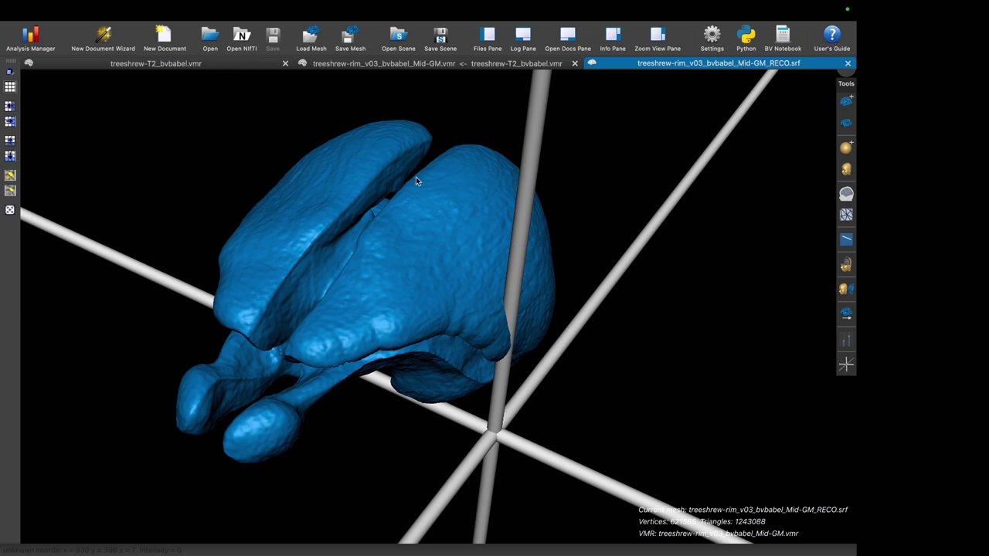
mouse_move(278, 5)
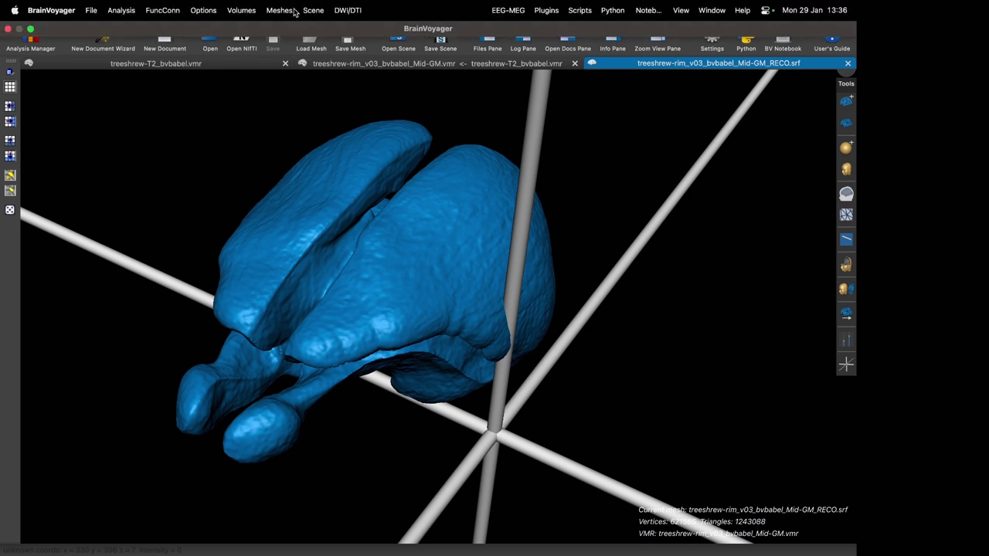
click(283, 10)
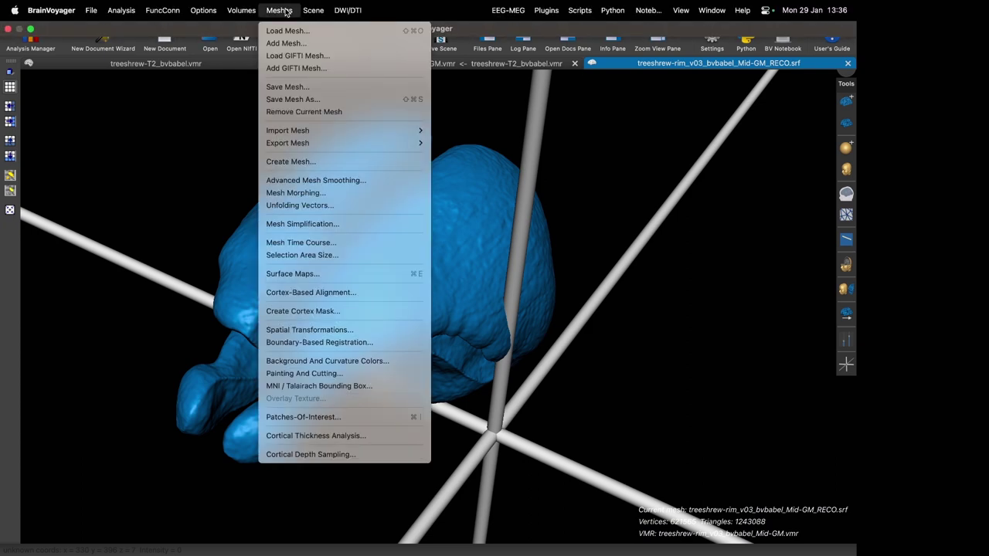
click(316, 224)
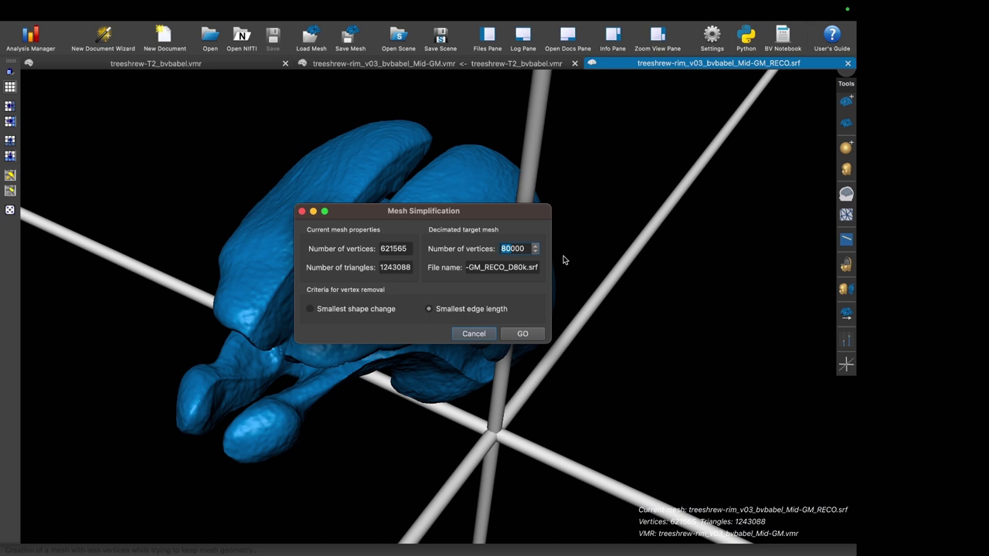
text(2)
click(525, 334)
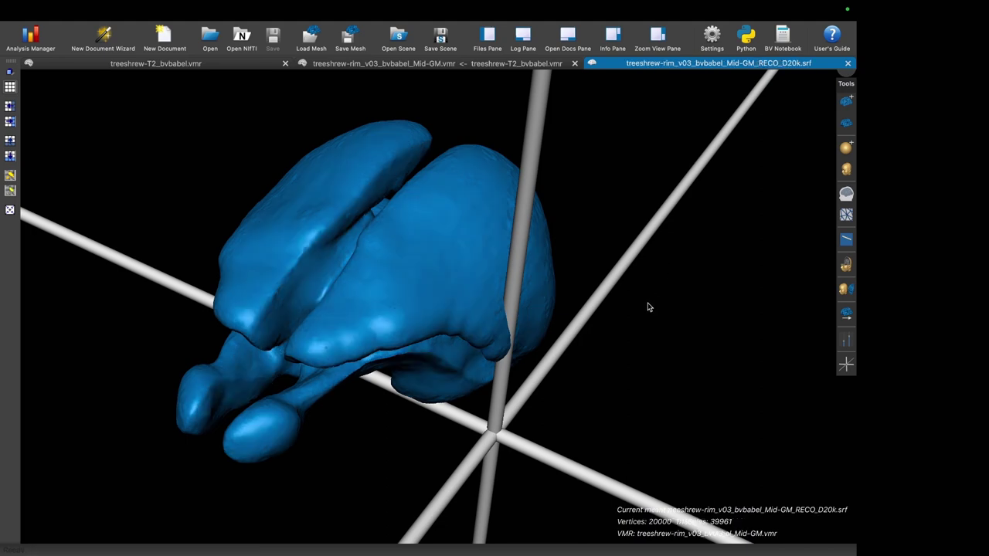
Step: Inspect the simplified Mid-GM mesh from several angles in both wireframe and solid rendering
mouse_move(650, 307)
mouse_down()
mouse_move(616, 297)
mouse_move(633, 304)
mouse_up()
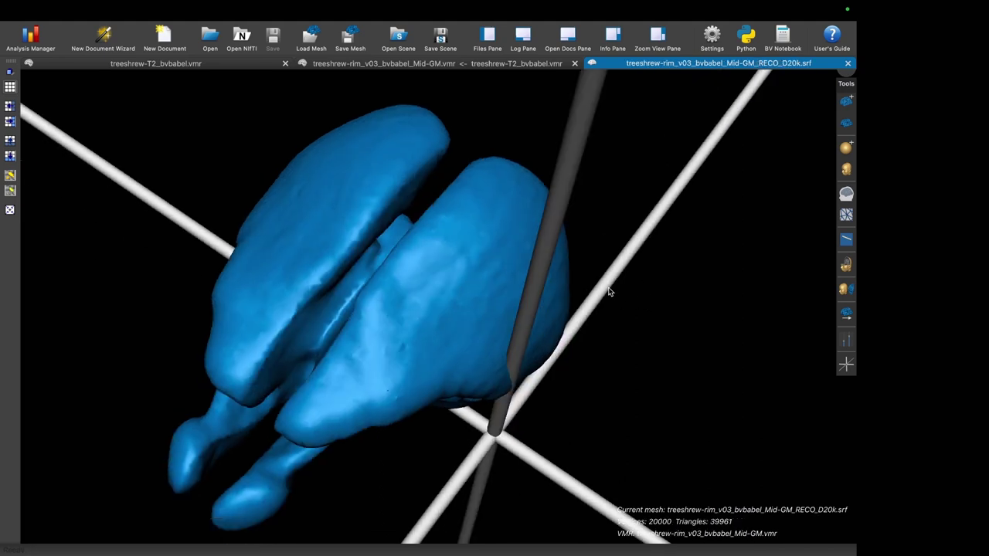
click(847, 216)
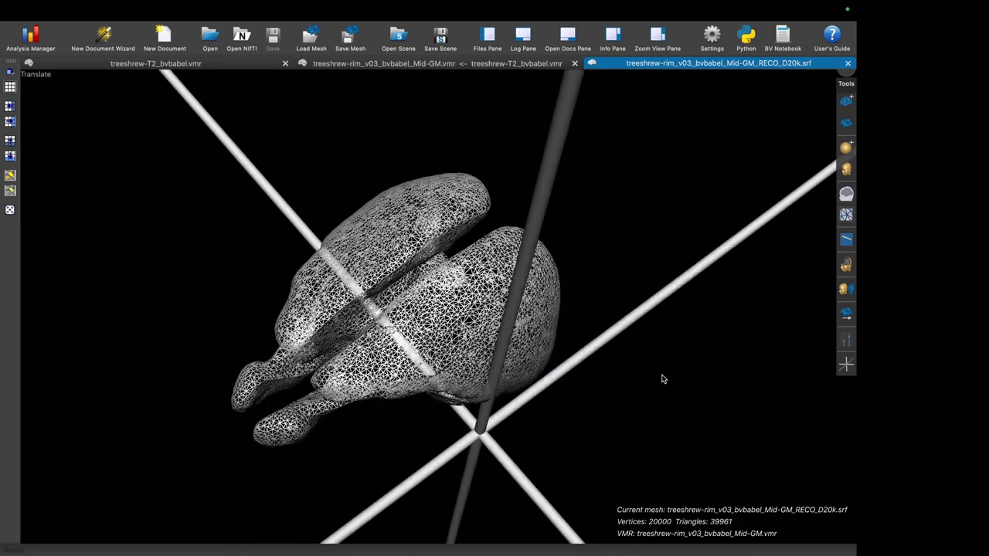
right_drag(662, 378, 665, 358)
scroll(664, 356, up, 3)
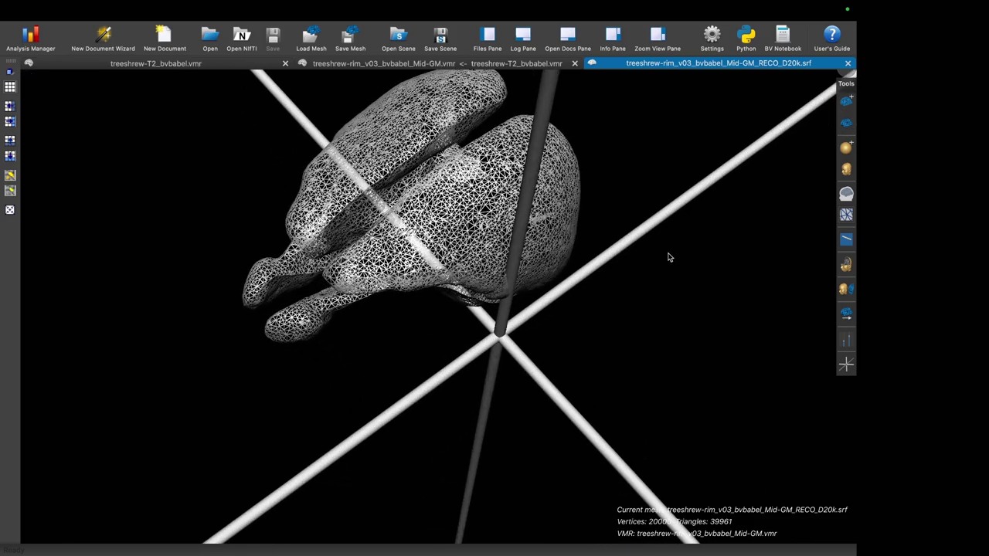
scroll(670, 254, up, 8)
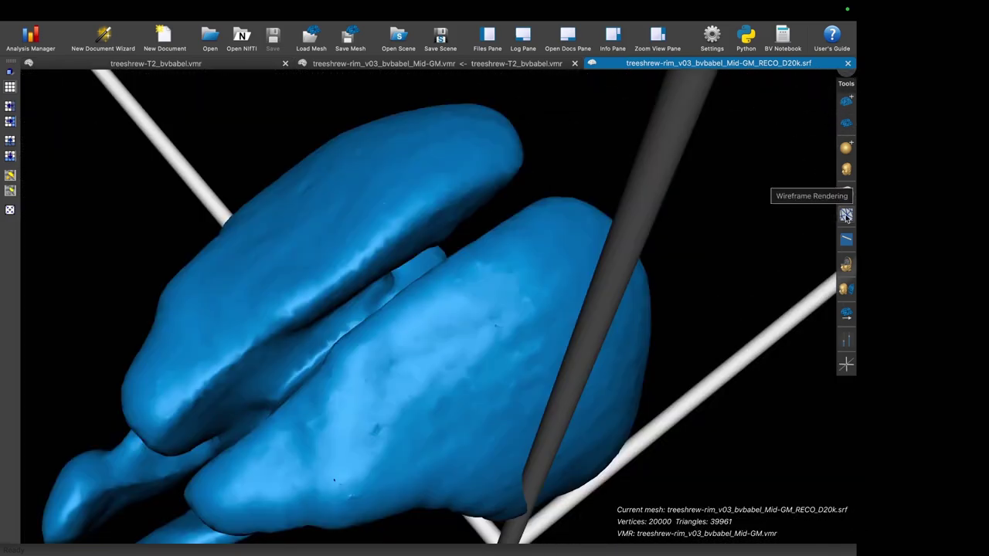
click(847, 215)
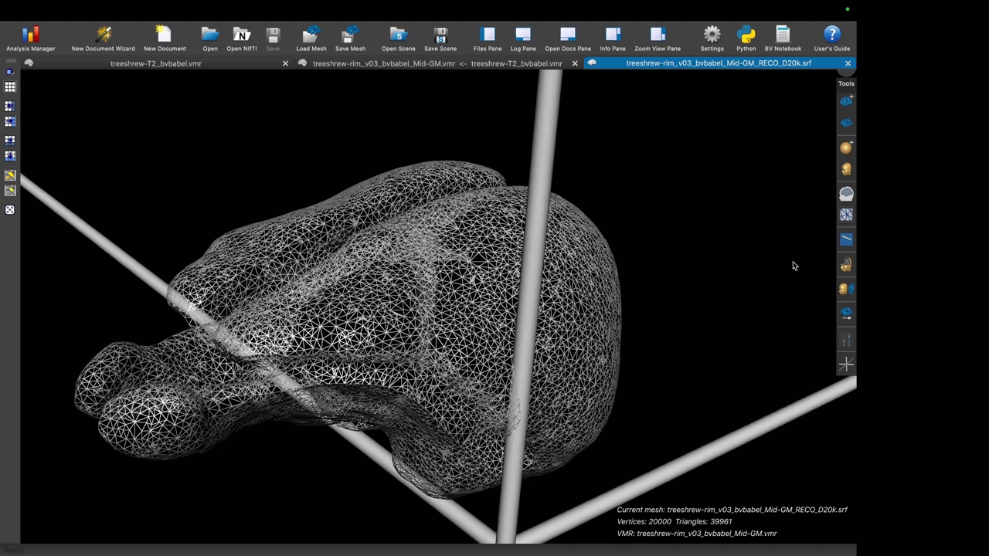
click(846, 217)
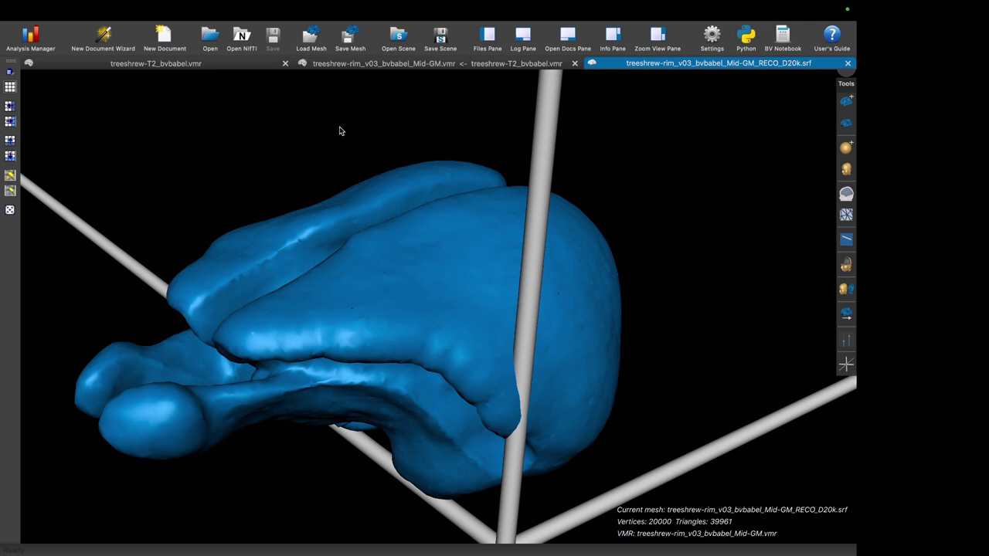
Step: Start Cortical Depth Sampling on the simplified Mid-GM mesh and choose treeshrew-rim_v03_bvbabel_Thickness.vmp as the thickness map
click(280, 10)
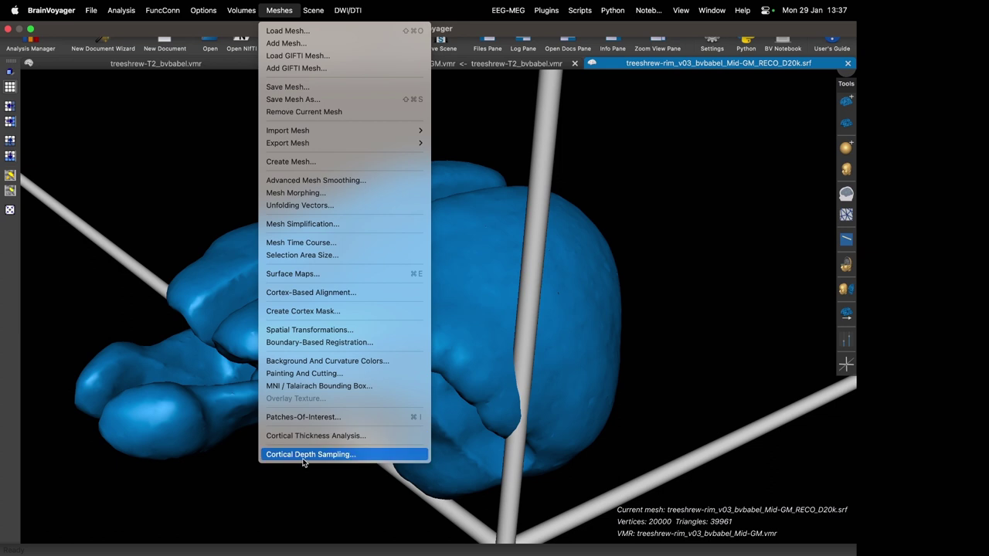
click(343, 460)
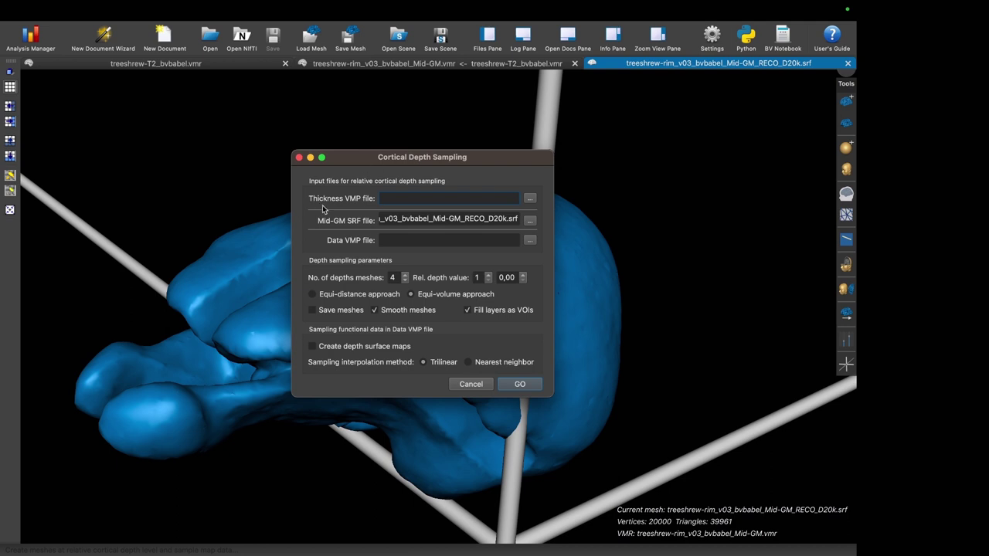
click(530, 199)
double_click(403, 310)
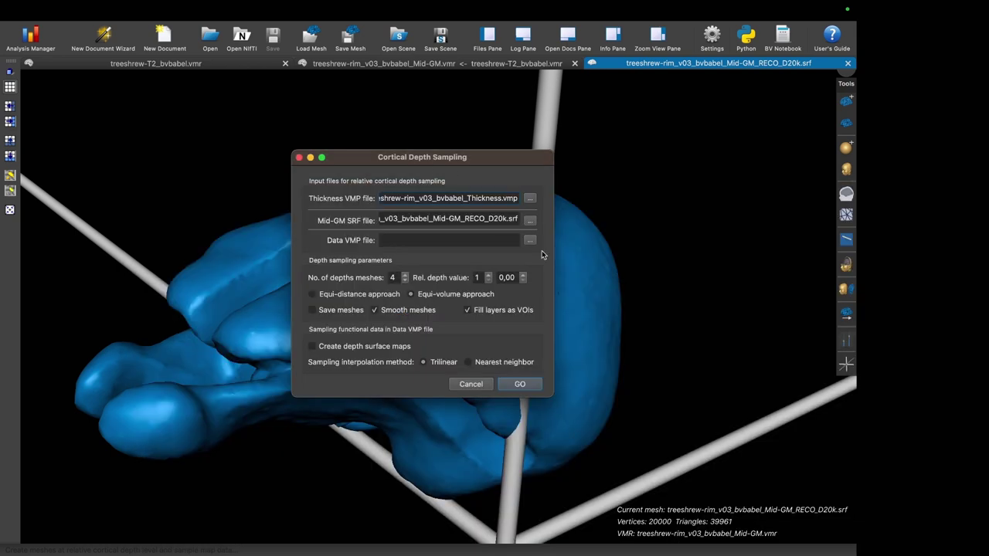
Step: Set the number of depth meshes to 3 and review the relative depth value of each mesh
click(405, 281)
drag(513, 278, 488, 281)
click(487, 279)
click(488, 276)
drag(515, 277, 495, 277)
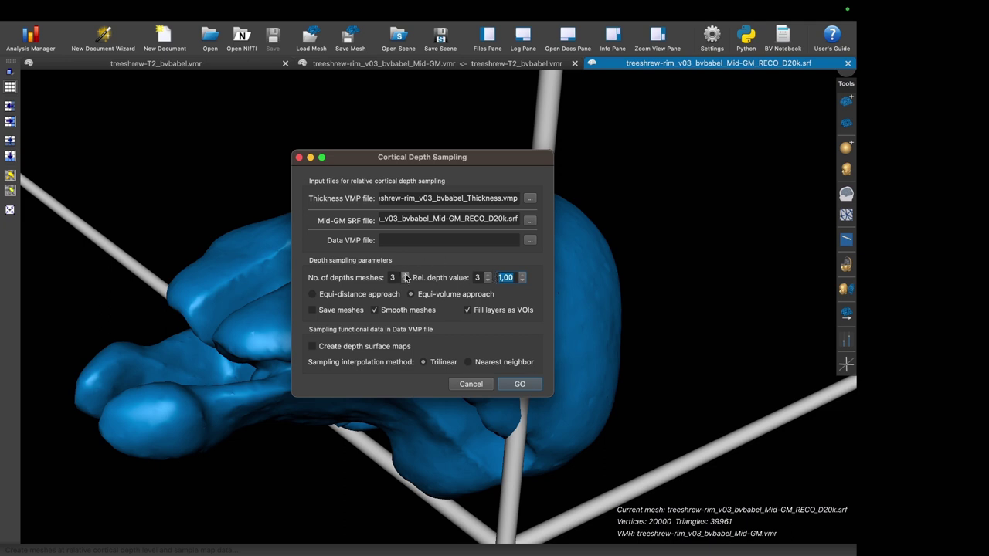
Step: Run the depth sampling with the equi-distance approach, saving of meshes enabled, and filling layers as VOIs disabled
click(313, 296)
click(312, 311)
click(467, 311)
click(523, 385)
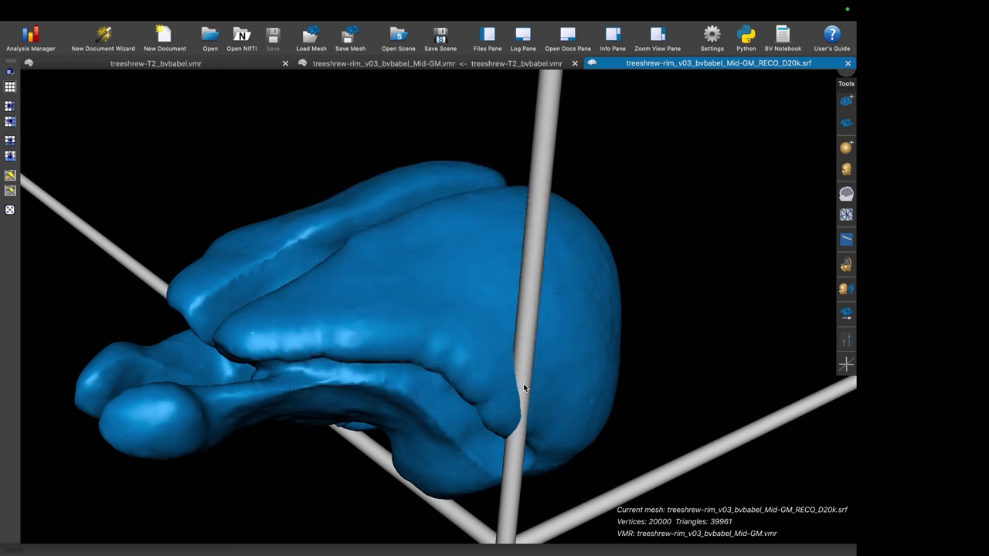
drag(375, 455, 352, 400)
scroll(352, 400, down, 10)
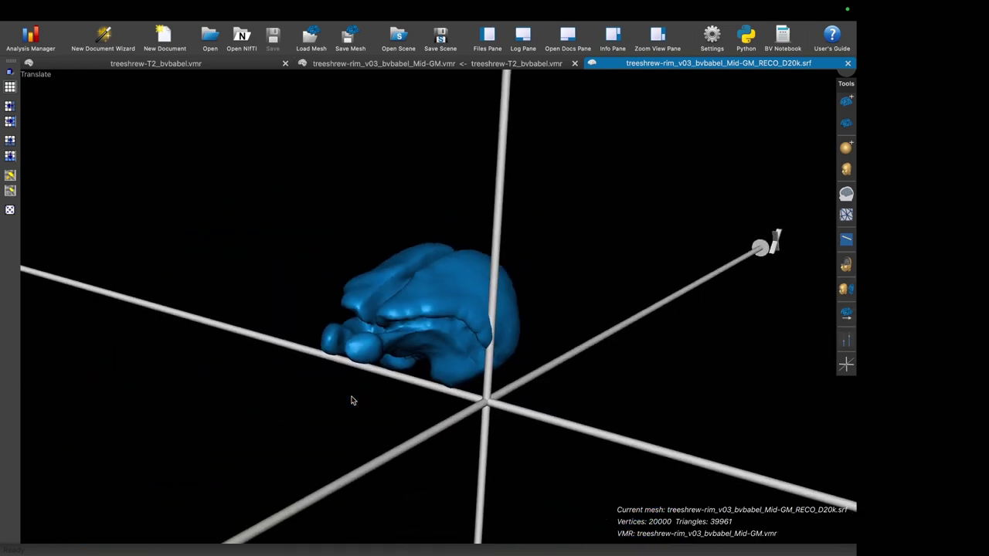
scroll(352, 400, up, 10)
scroll(352, 400, down, 5)
scroll(352, 400, up, 2)
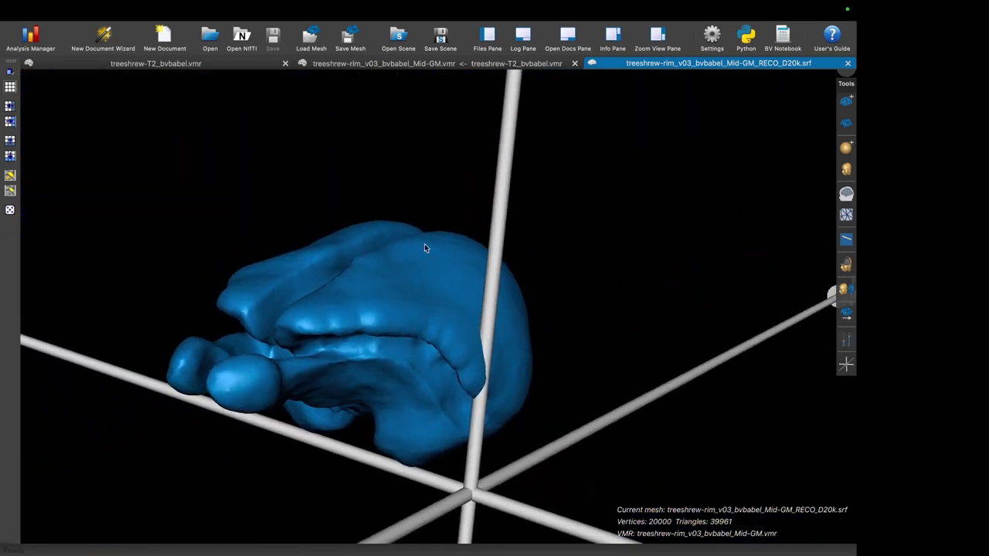
Step: Load the depth mesh treeshrew-rim_v03_bvbabel_Mid-GM_RECO_D20k_D-1-RD-0.srf
mouse_move(335, 5)
click(286, 9)
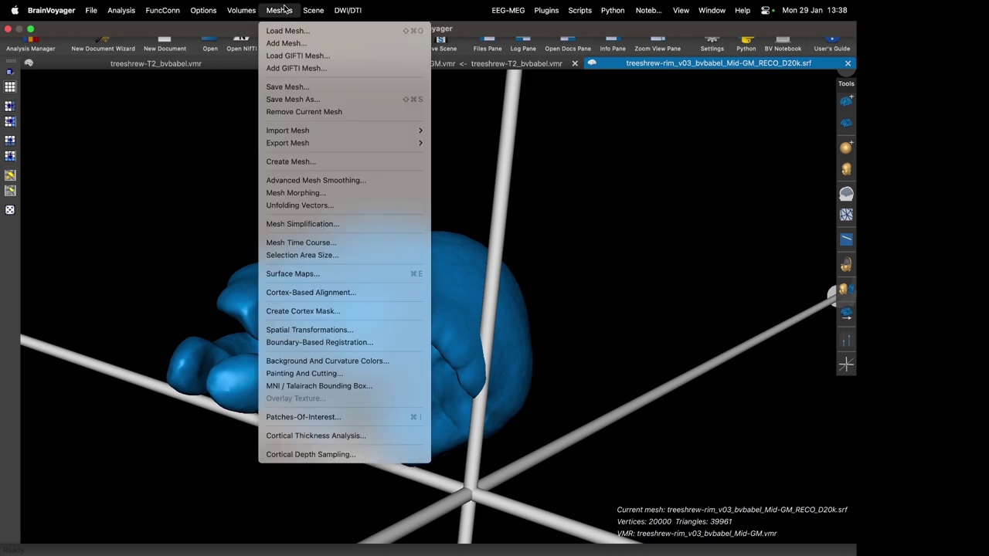
click(287, 31)
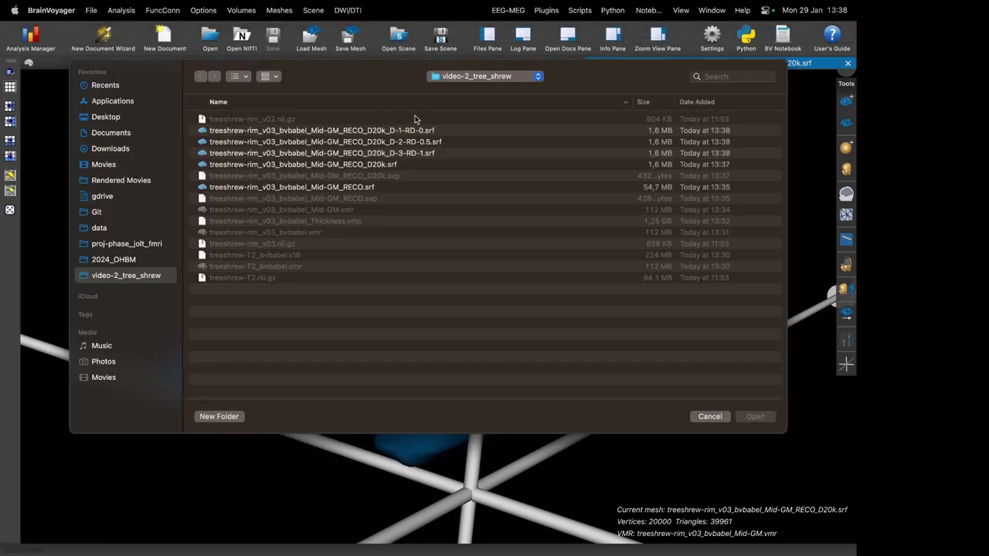
click(425, 132)
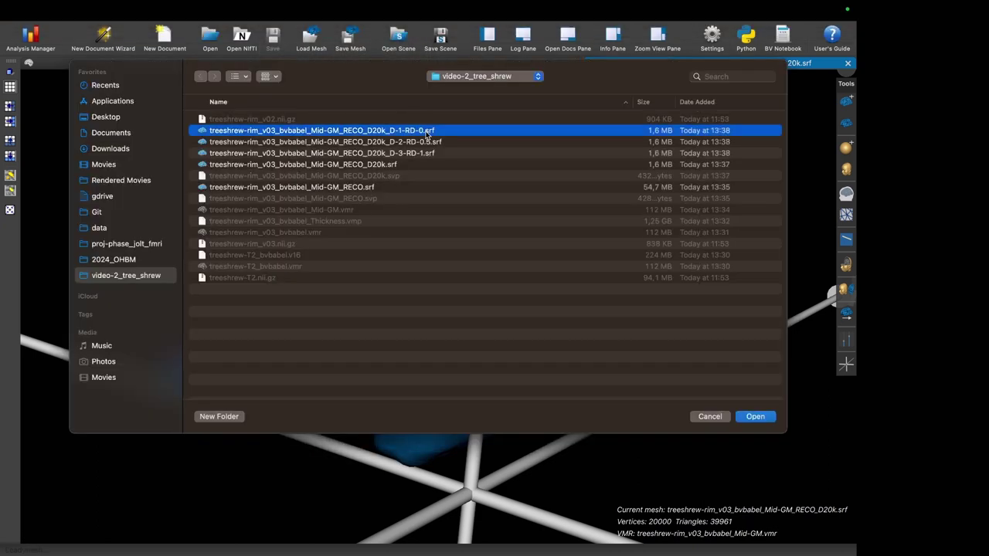
click(434, 143)
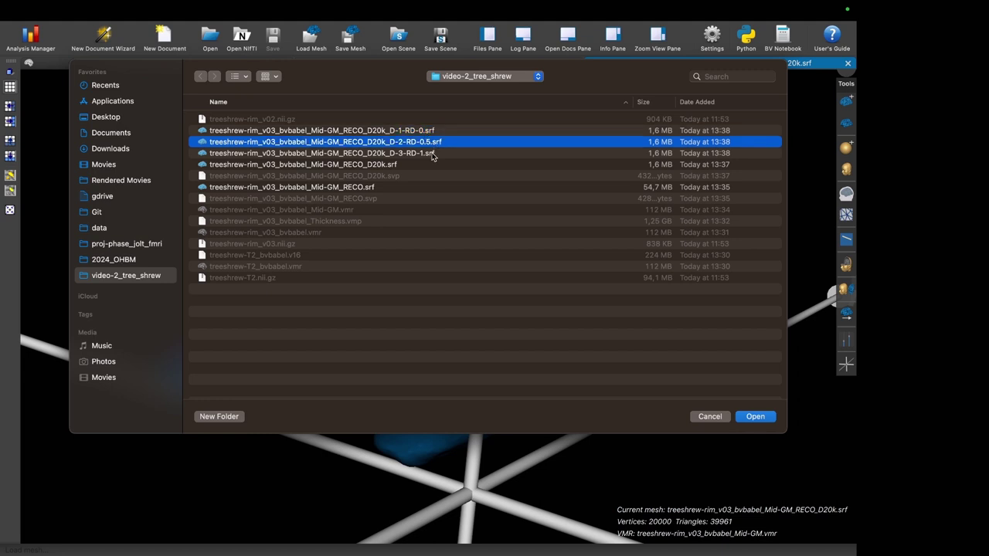
click(431, 154)
click(425, 133)
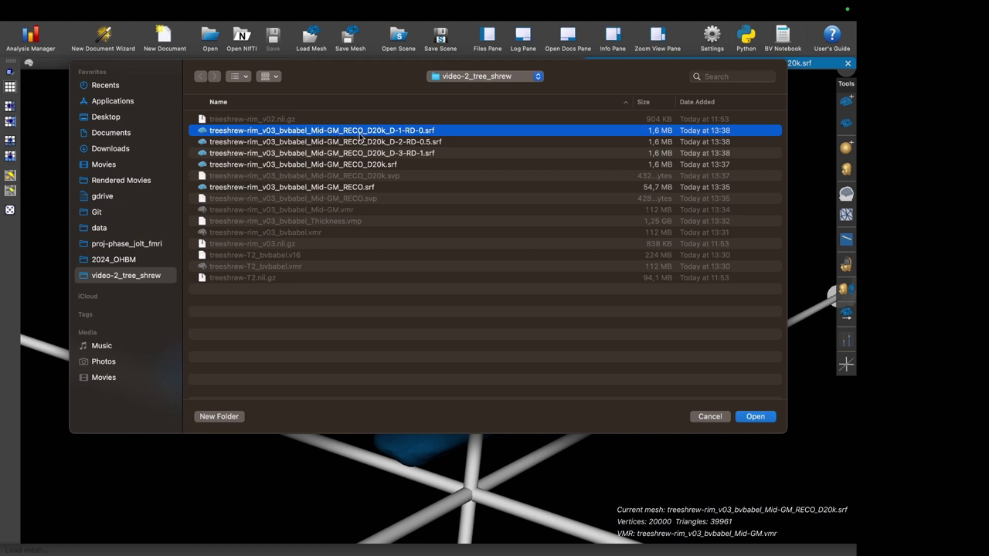
double_click(425, 131)
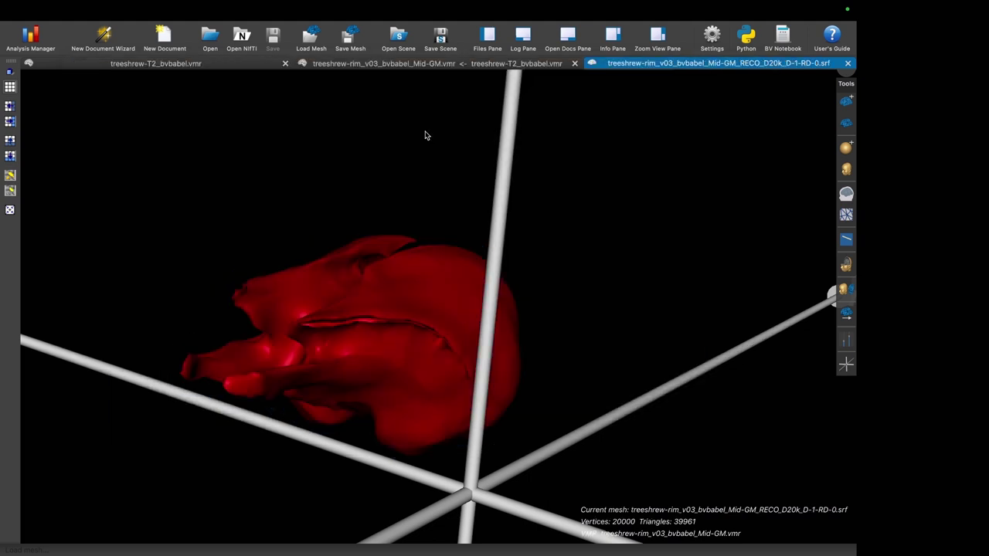
Step: Examine the shape of the relative depth 0 mesh from several angles, up close and from a distance
drag(566, 272, 269, 198)
scroll(353, 336, up, 10)
scroll(353, 336, down, 6)
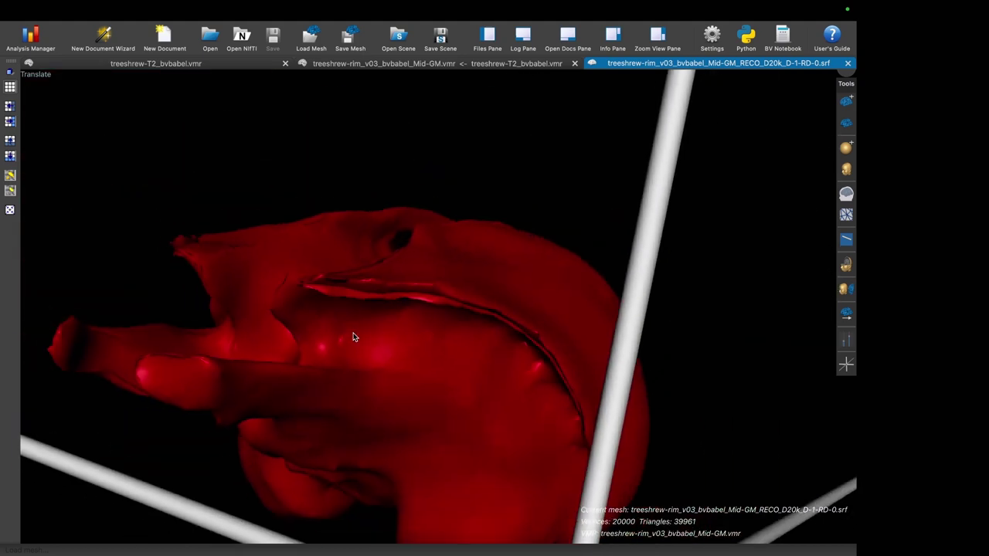
drag(354, 337, 362, 307)
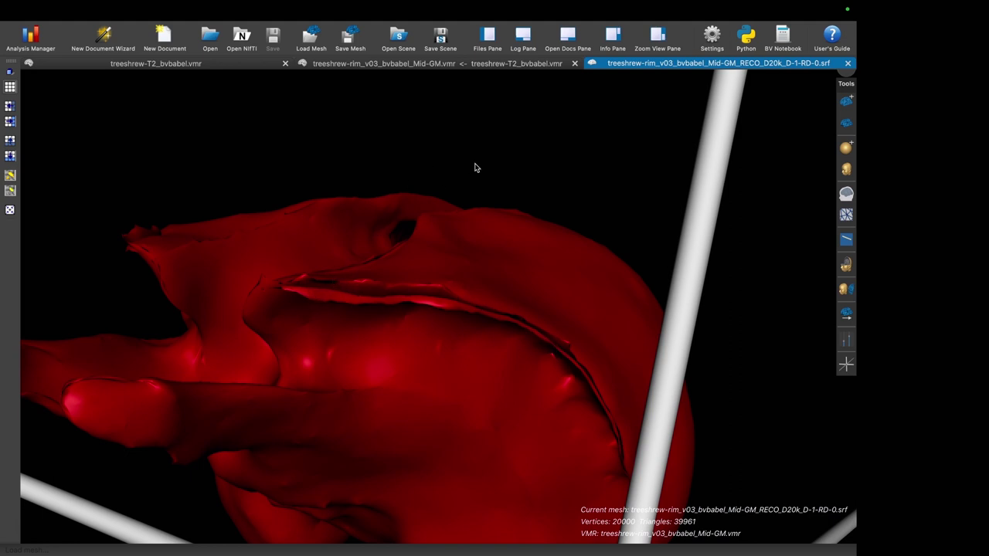
drag(470, 180, 467, 186)
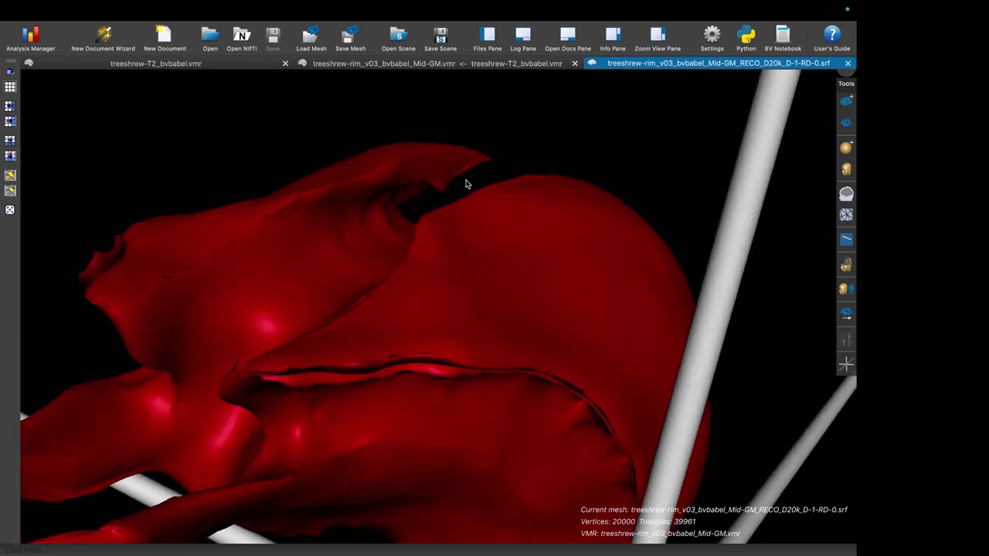
scroll(466, 184, down, 5)
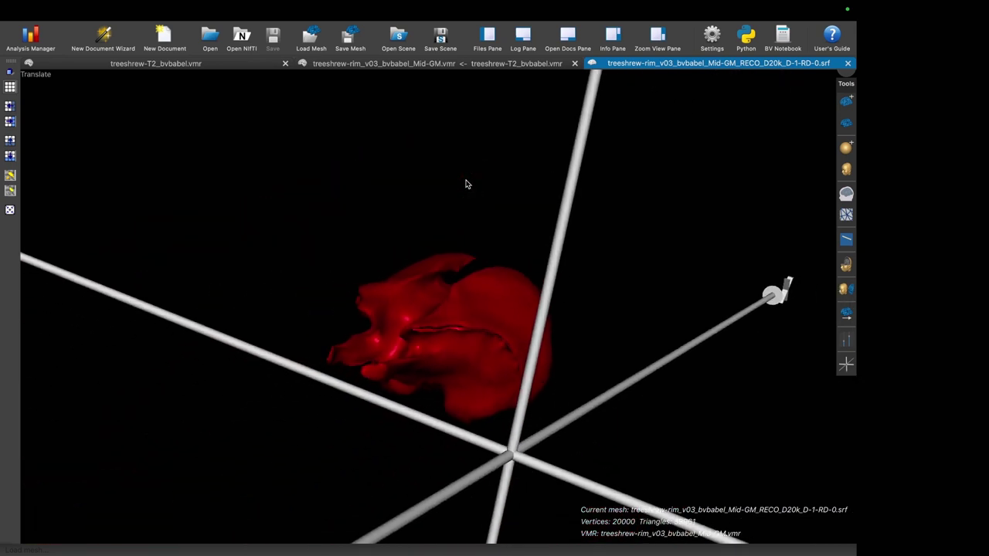
scroll(466, 184, up, 4)
scroll(466, 184, down, 1)
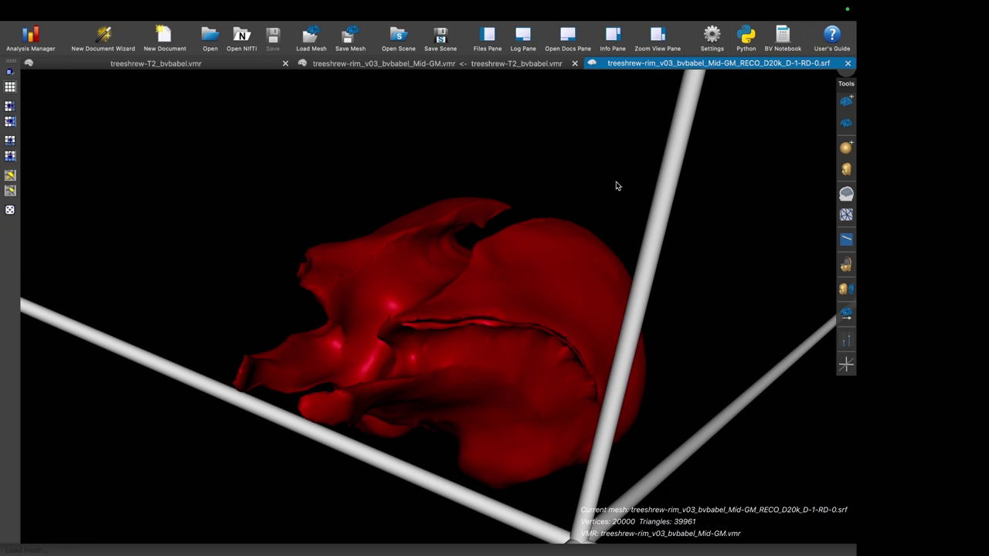
drag(614, 182, 531, 222)
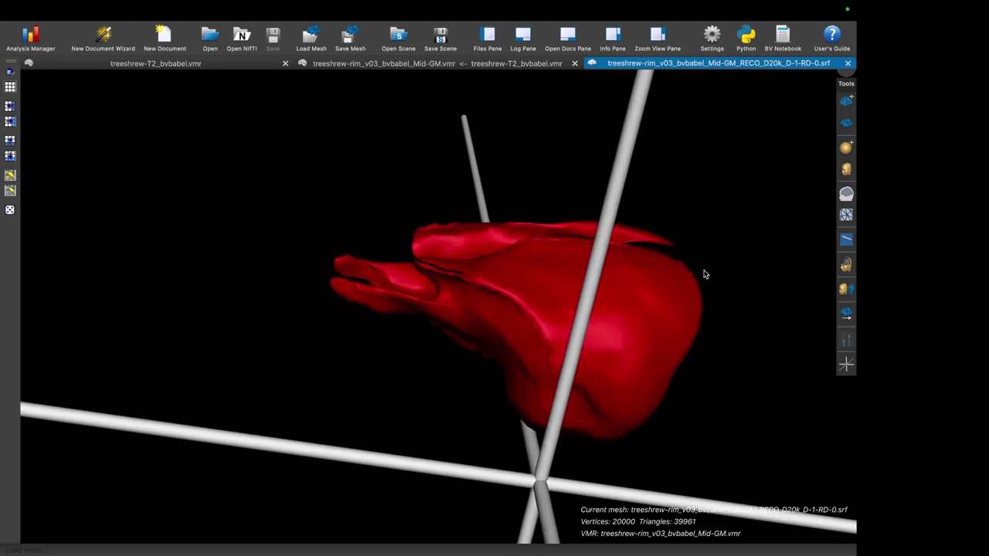
drag(704, 273, 665, 269)
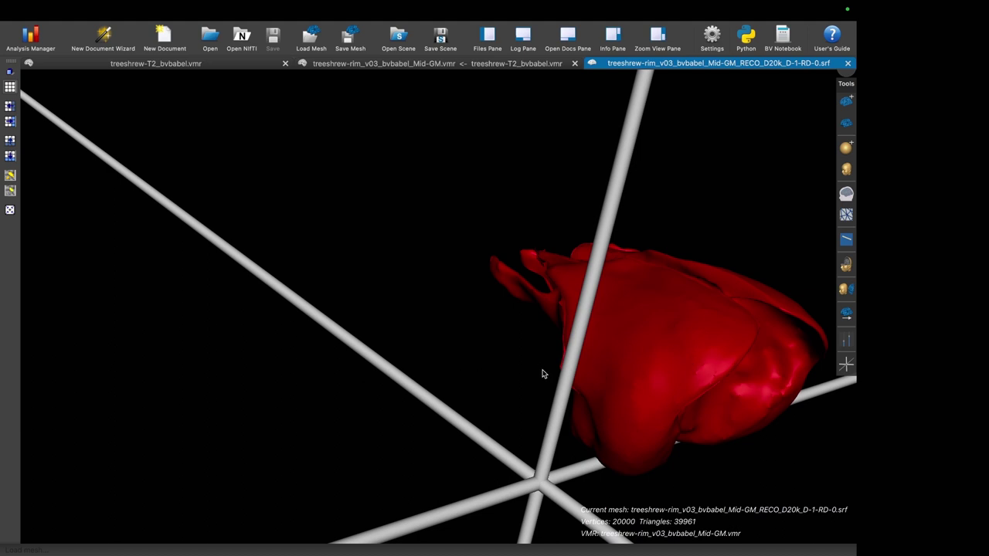
Step: Add the depth mesh treeshrew-rim_v03_bvbabel_Mid-GM_RECO_D20k_D-2-RD-0.5.srf to the scene with the relative depth 0 mesh
drag(543, 370, 543, 368)
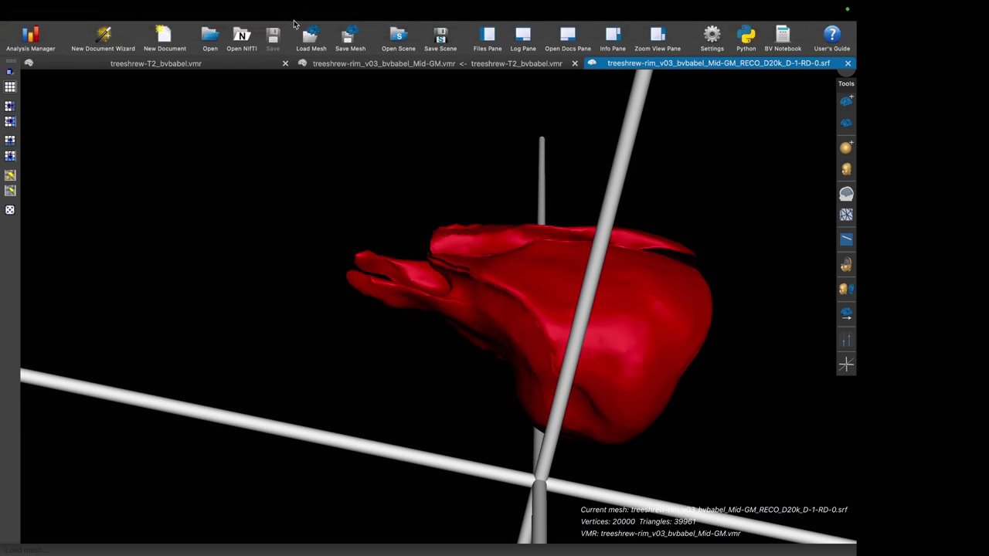
mouse_move(311, 16)
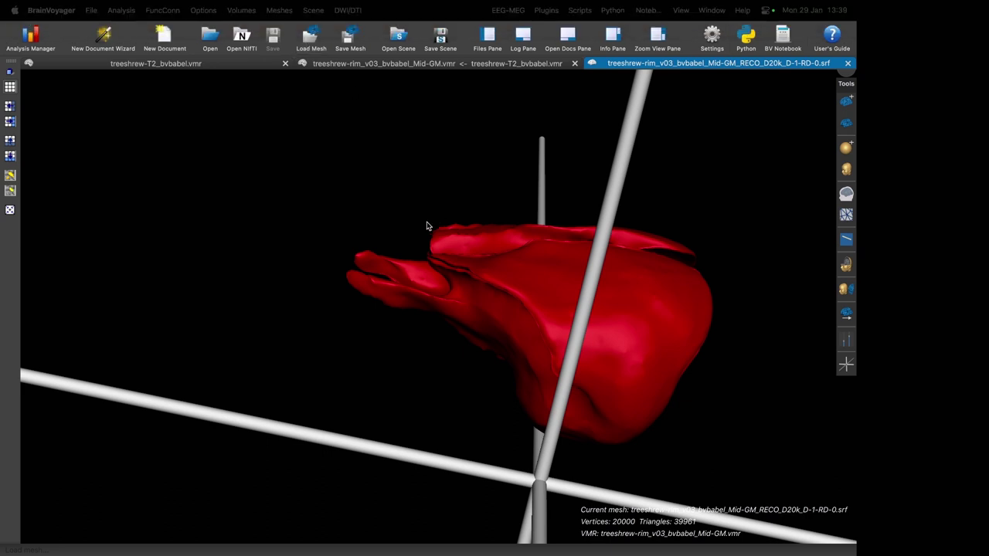
drag(352, 277, 447, 315)
click(279, 10)
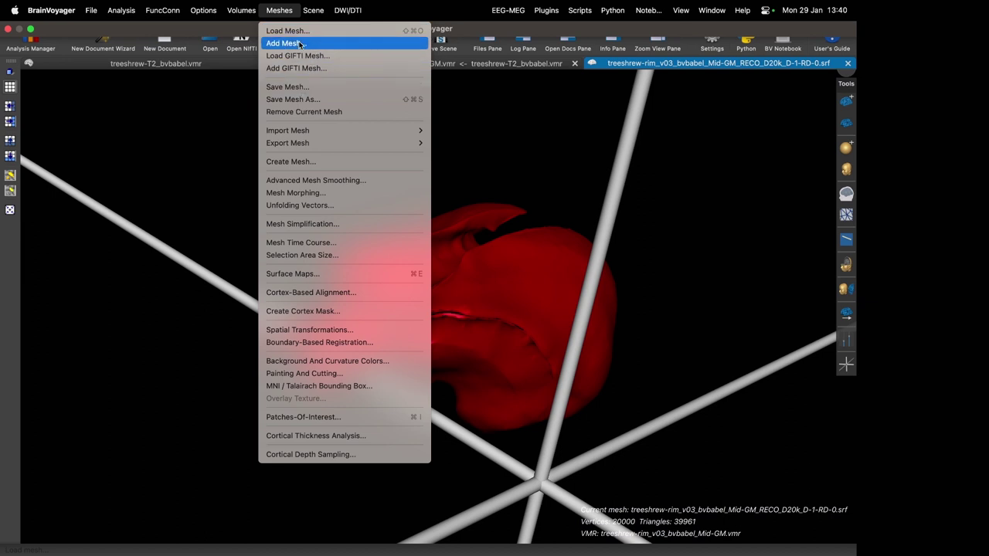
click(301, 43)
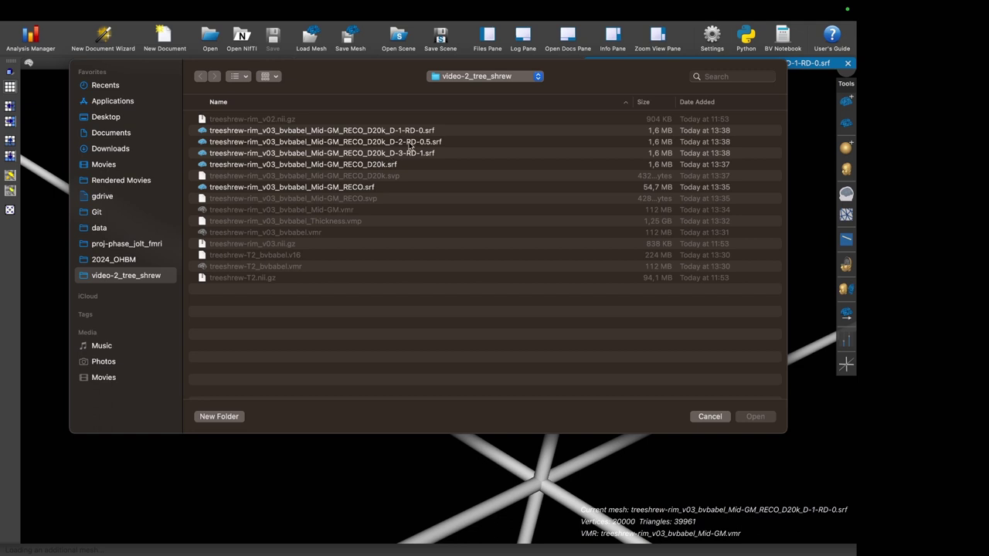
double_click(409, 146)
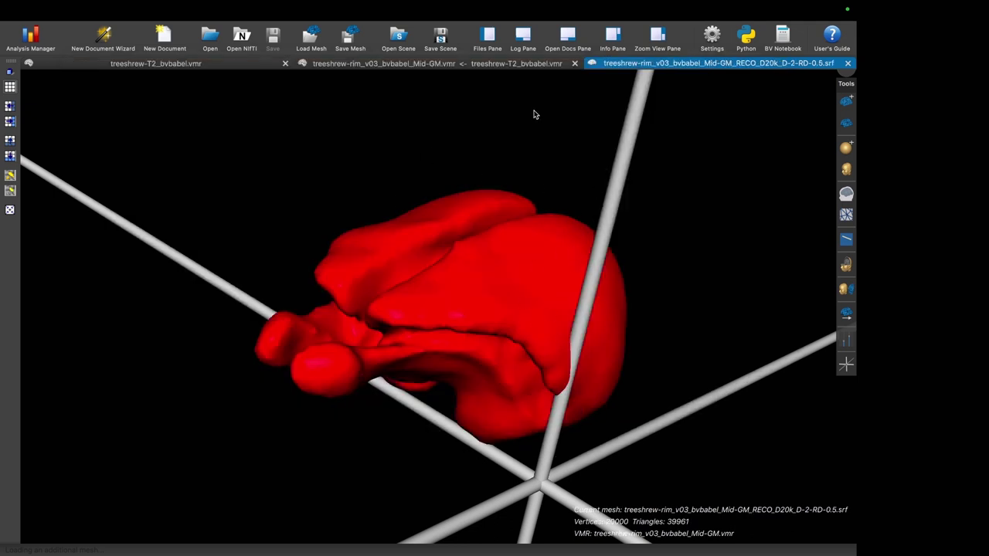
Step: Add the depth mesh treeshrew-rim_v03_bvbabel_Mid-GM_RECO_D20k_D-3-RD-1.srf to the same scene
click(279, 10)
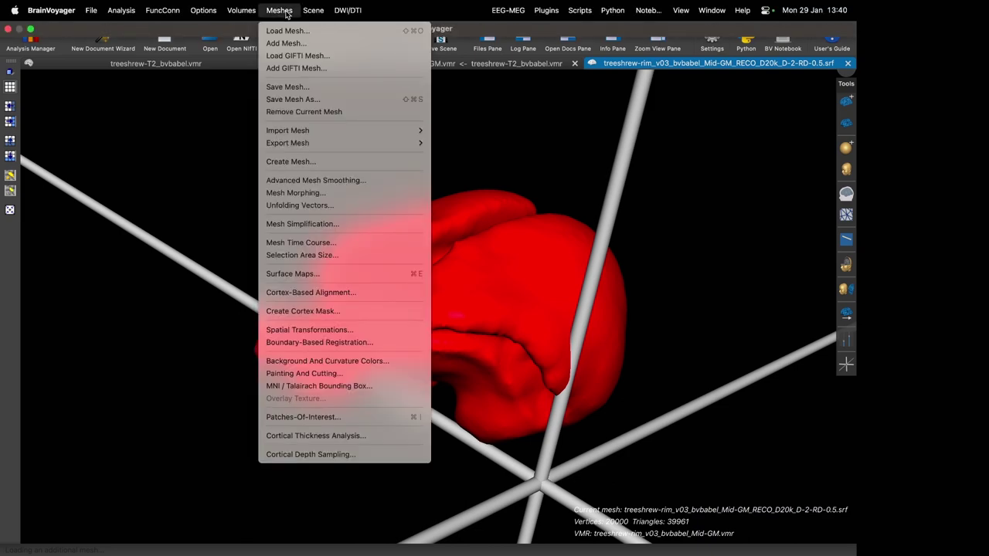
click(287, 44)
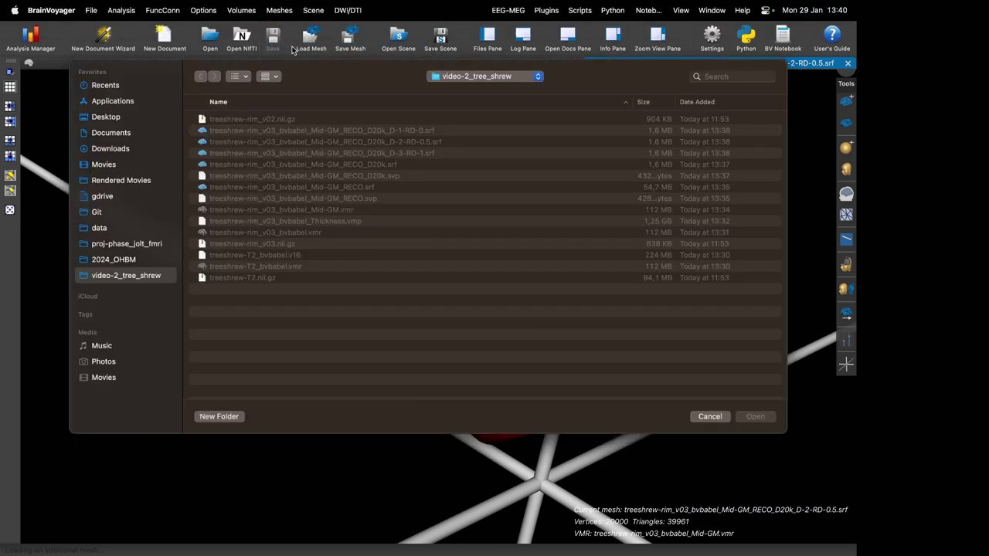
double_click(401, 155)
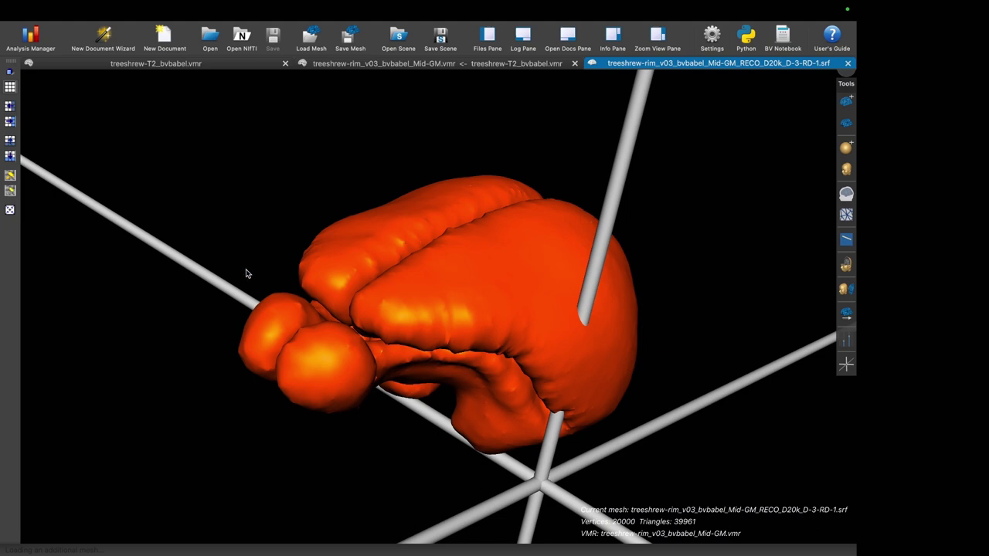
Step: Display the relative depth 1 mesh as a wireframe and examine how the depth meshes nest inside each other
click(846, 216)
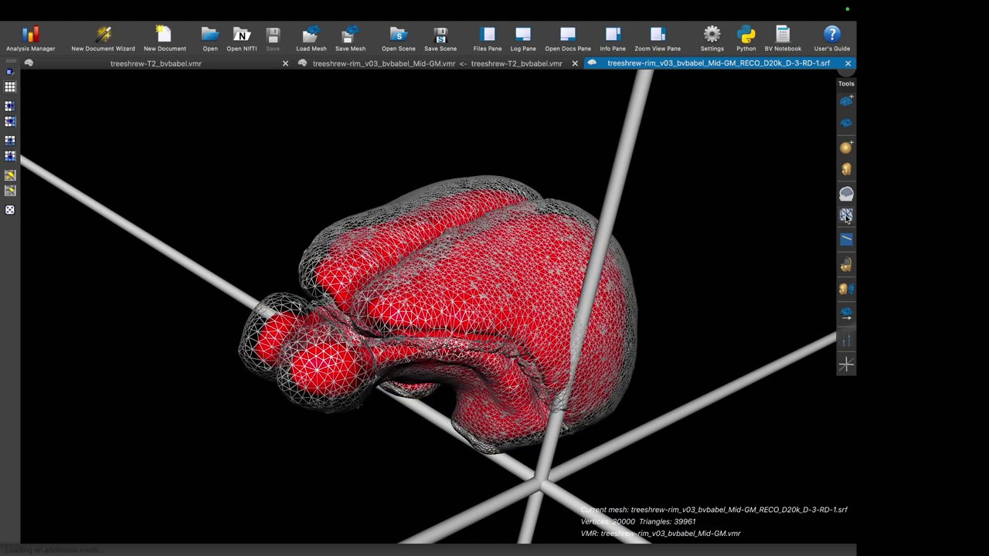
drag(686, 259, 671, 252)
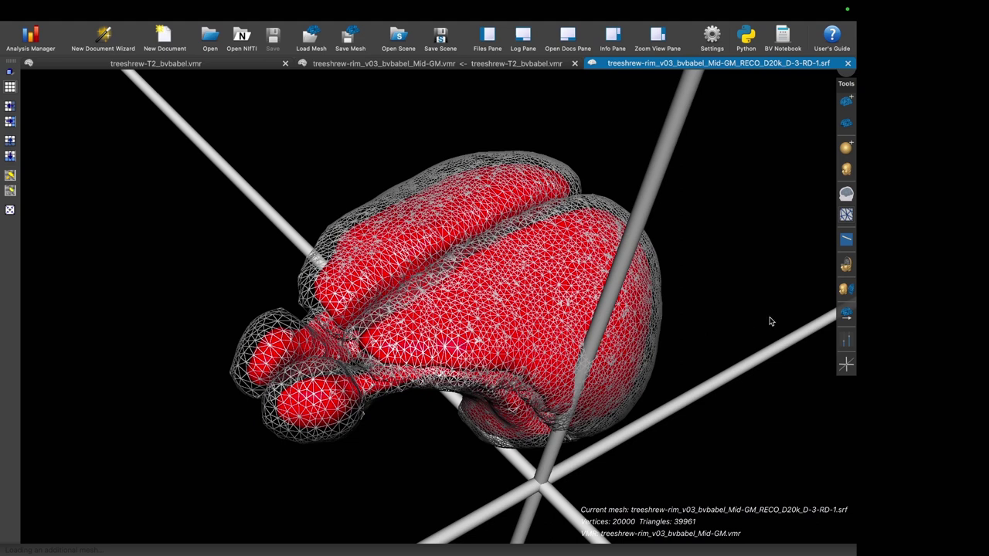
drag(770, 321, 477, 195)
Step: Close the Mid-GM volume and the depth mesh scene, and maximize the treeshrew-T2_bvbabel.vmr document
click(575, 63)
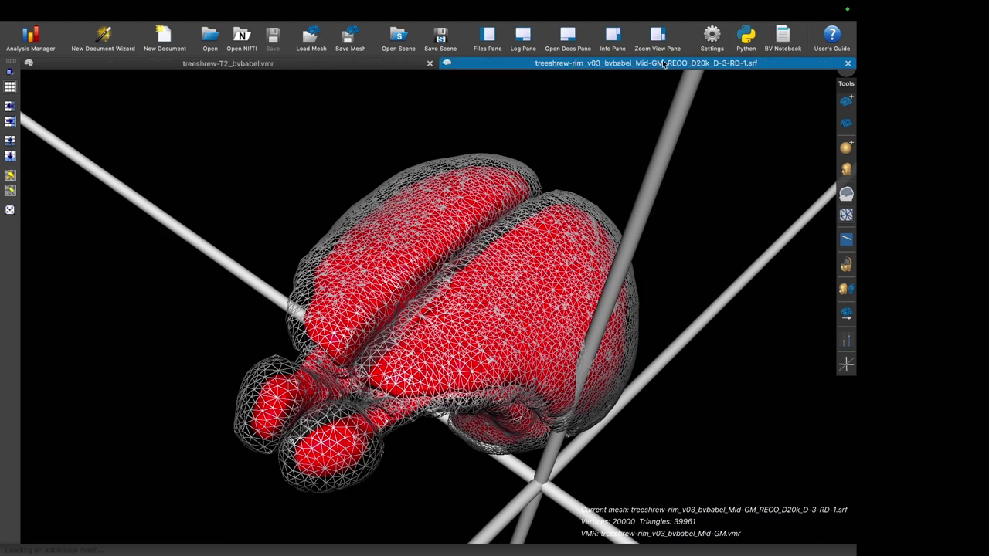
click(848, 64)
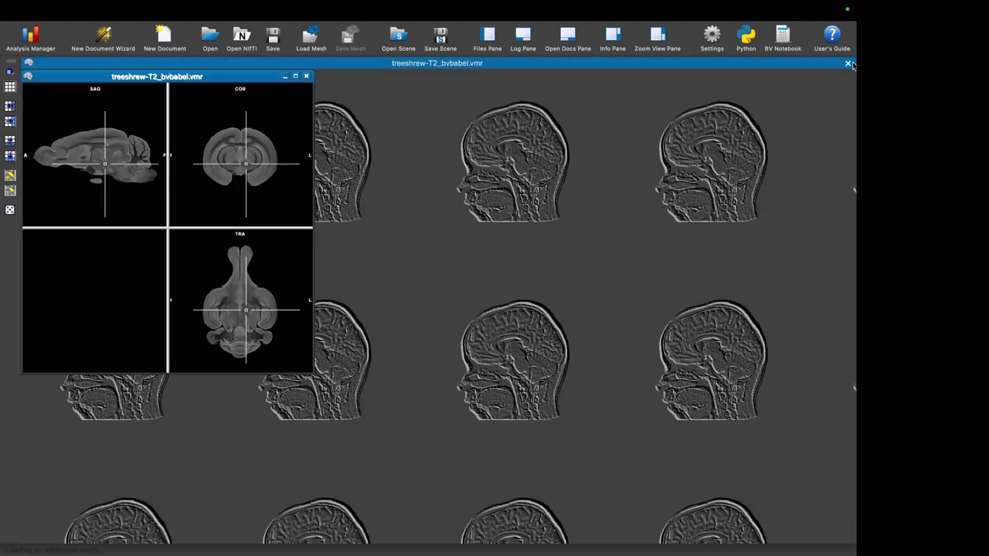
click(295, 76)
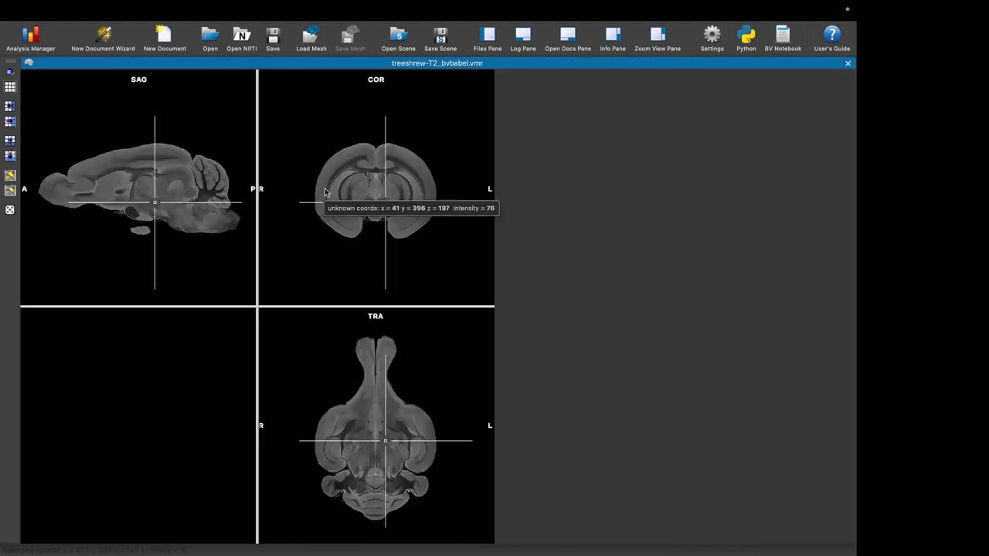
Step: Load treeshrew-rim_v03_bvbabel_Mid-GM_RECO_D20k_D-1-RD-0.srf for the T2 volume and view the mesh up close from above
mouse_move(280, 6)
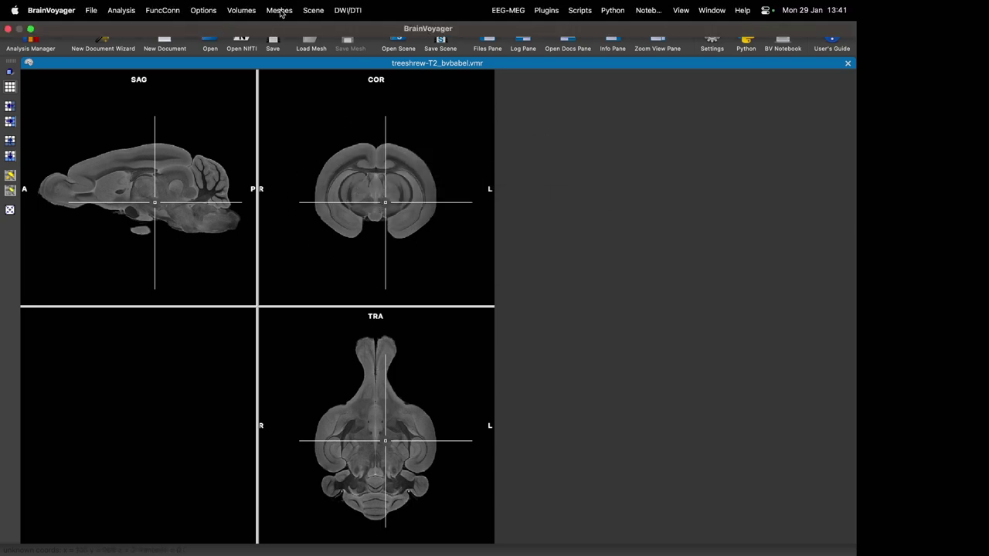
click(280, 10)
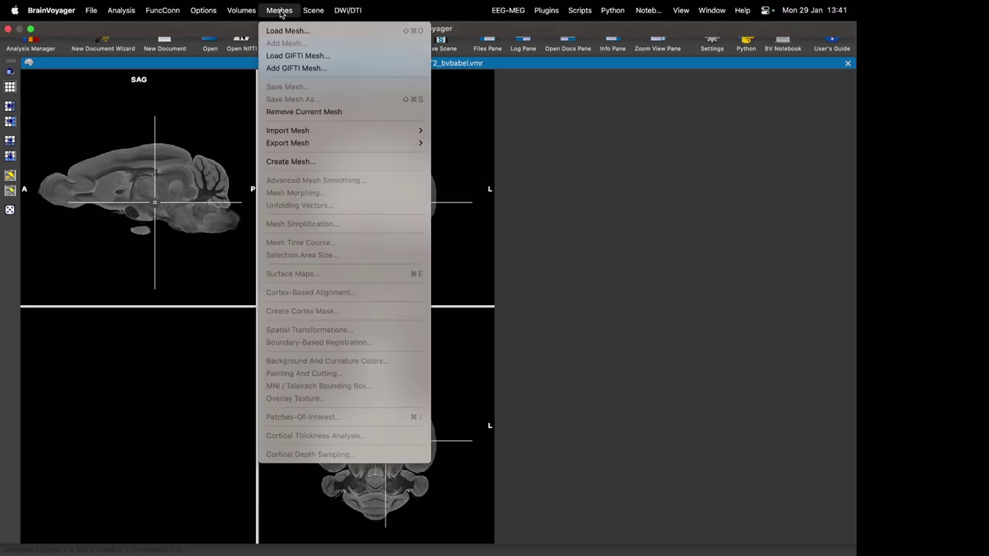
click(296, 31)
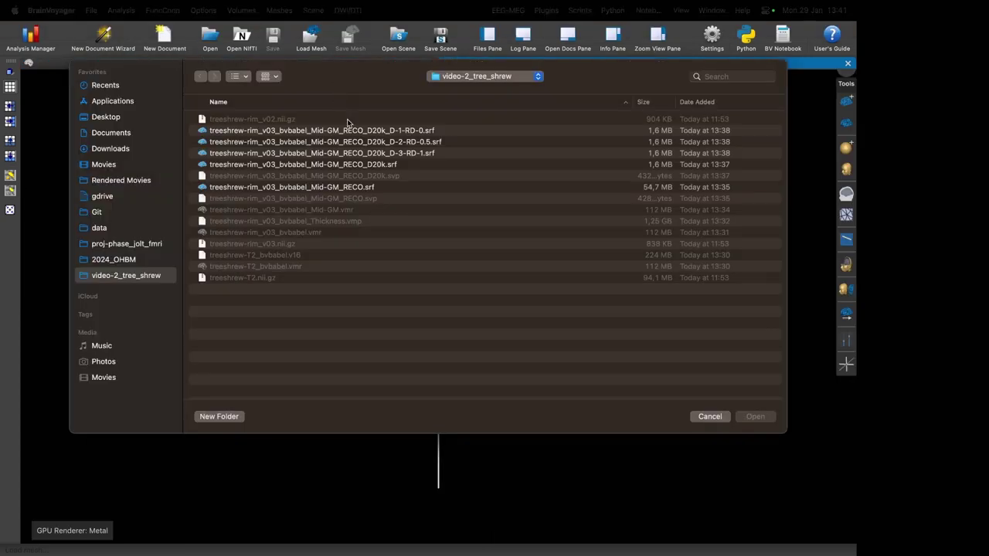
double_click(420, 133)
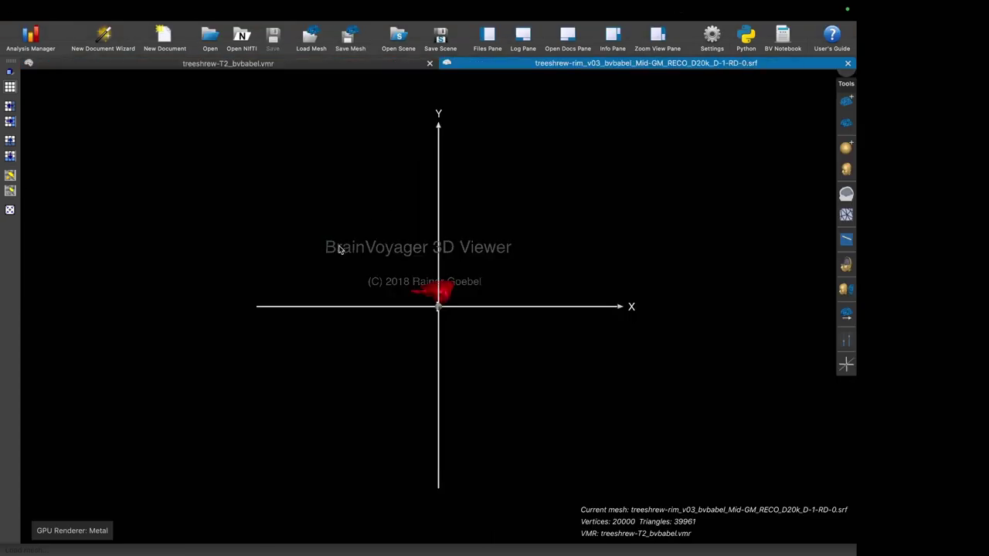
drag(419, 259, 443, 300)
scroll(443, 295, up, 10)
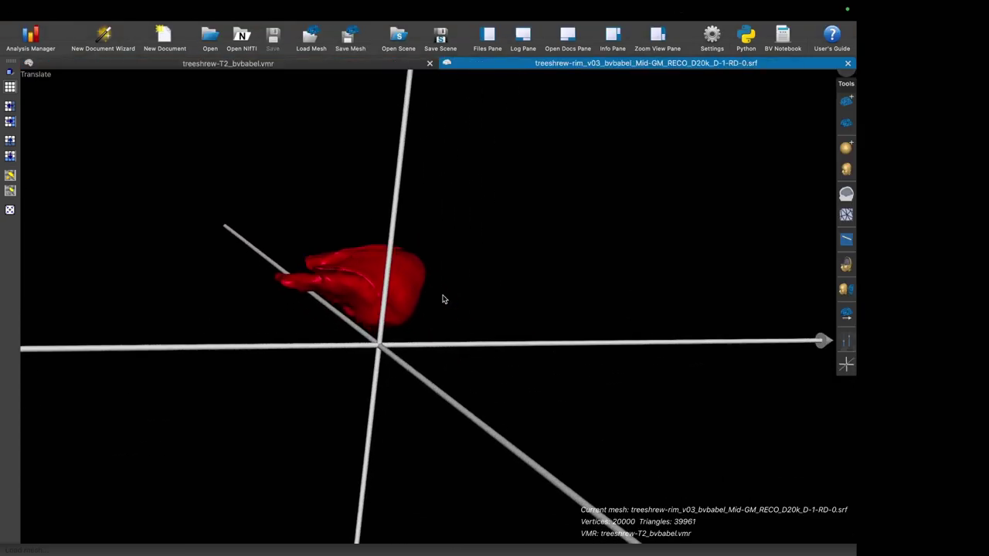
scroll(443, 299, up, 3)
scroll(443, 299, down, 3)
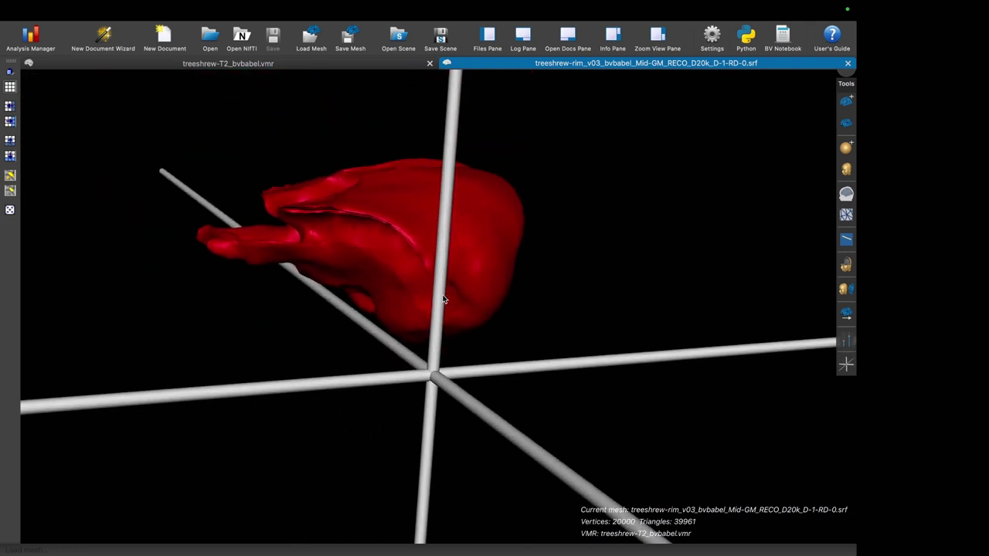
drag(185, 159, 217, 215)
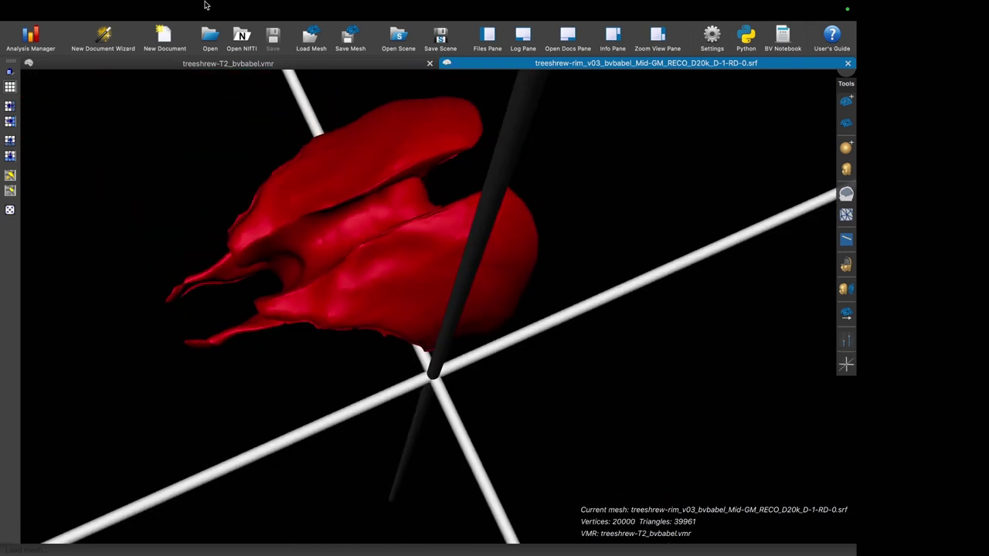
Step: Project the relative depth 0 mesh onto the T2 volume as a VOI with adjusted vertex coordinates, and show that VOI
click(279, 10)
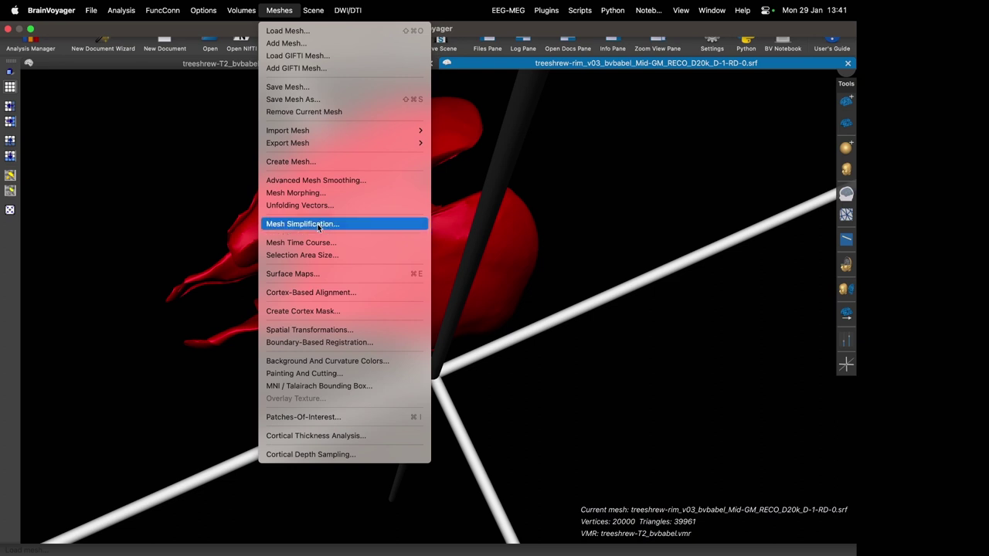
click(290, 330)
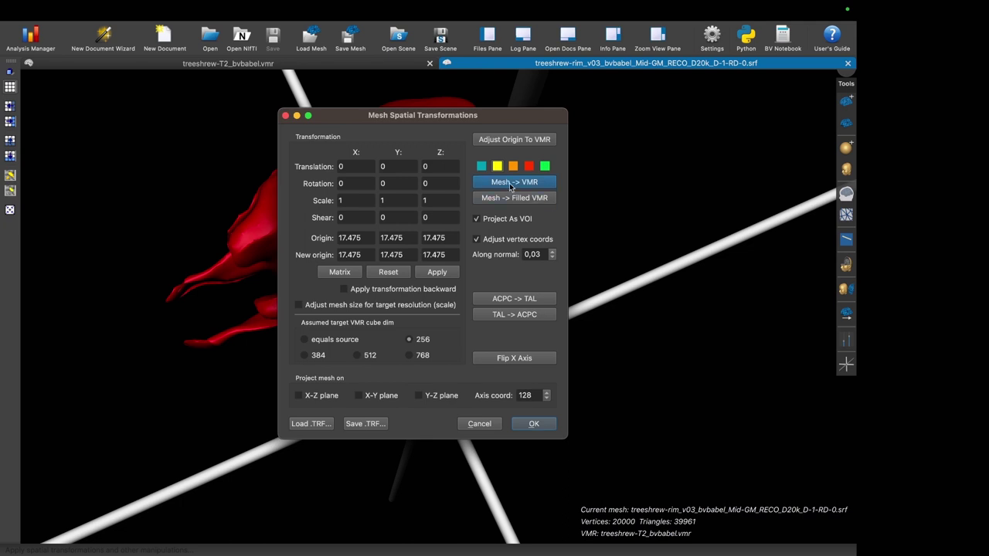
click(513, 183)
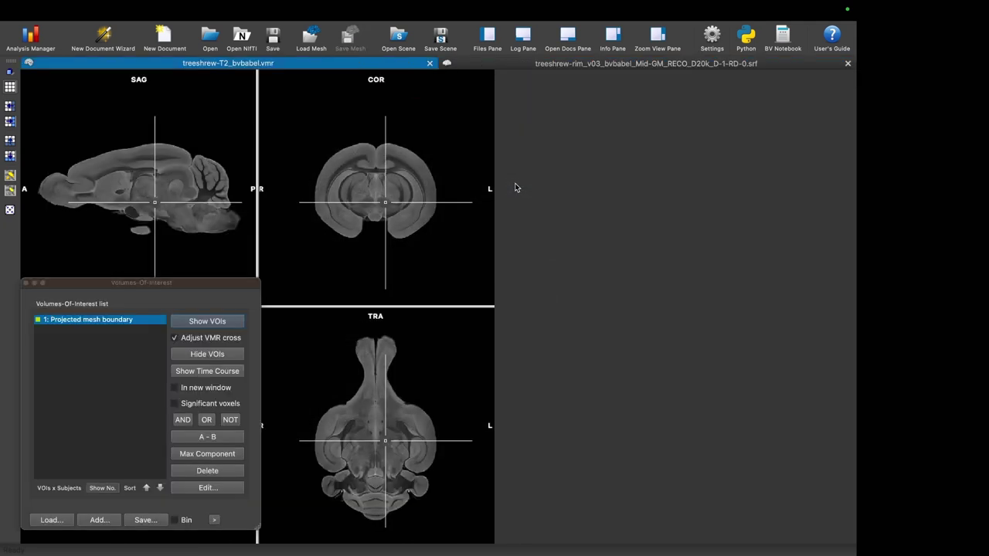
click(209, 319)
mouse_move(153, 289)
mouse_down()
mouse_move(220, 287)
mouse_move(162, 287)
mouse_move(134, 301)
mouse_up()
click(196, 338)
Step: Enlarge the coronal view to fill the T2 document and place the Volumes-Of-Interest window clear of the slice
drag(394, 187, 377, 188)
key(z)
key(c)
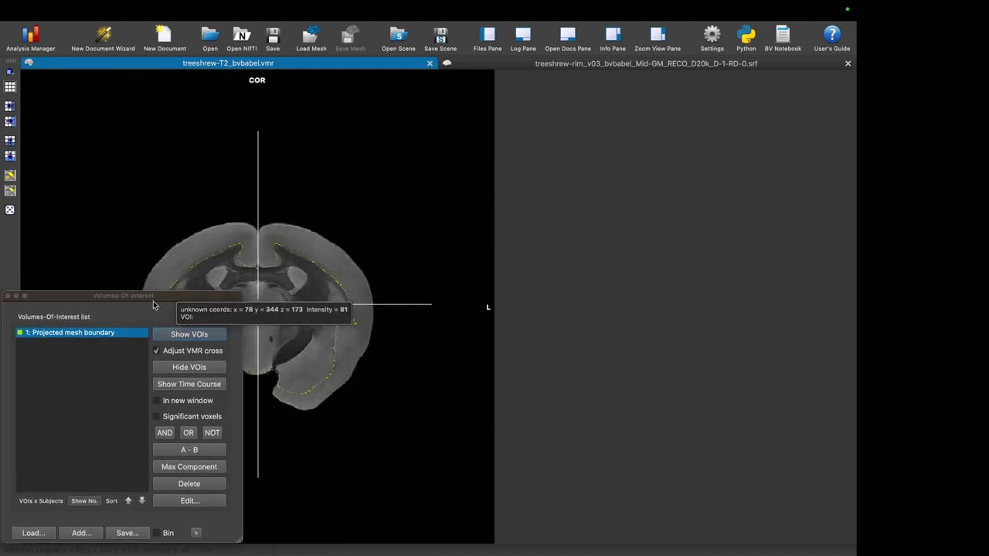
drag(153, 300, 674, 215)
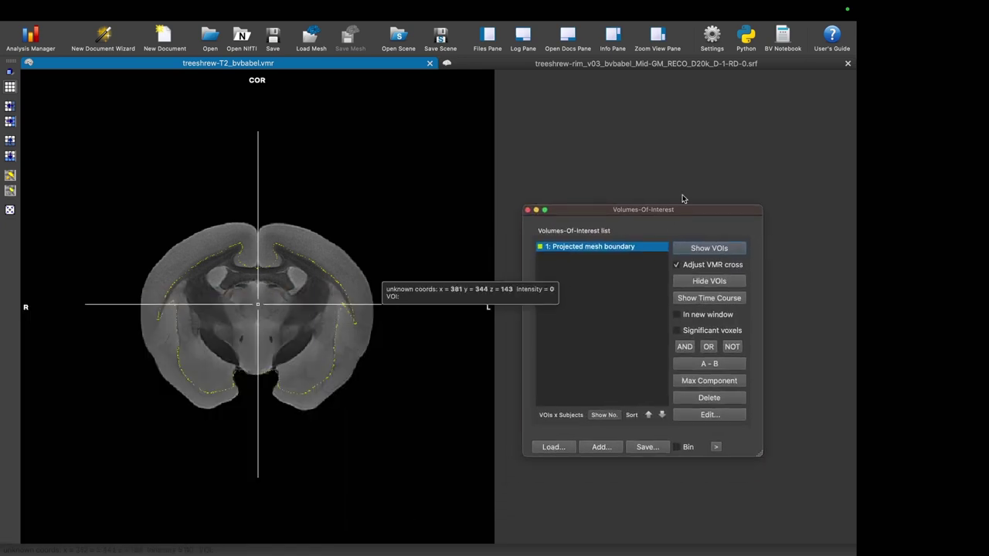
Step: Examine how the projected mesh boundary follows the inner cortical border across the coronal slices
click(270, 287)
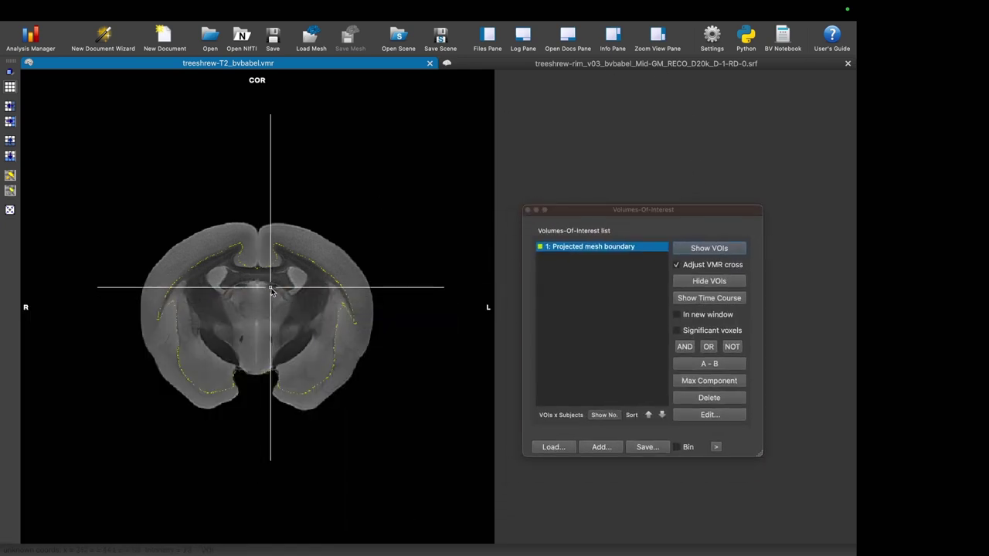
click(275, 261)
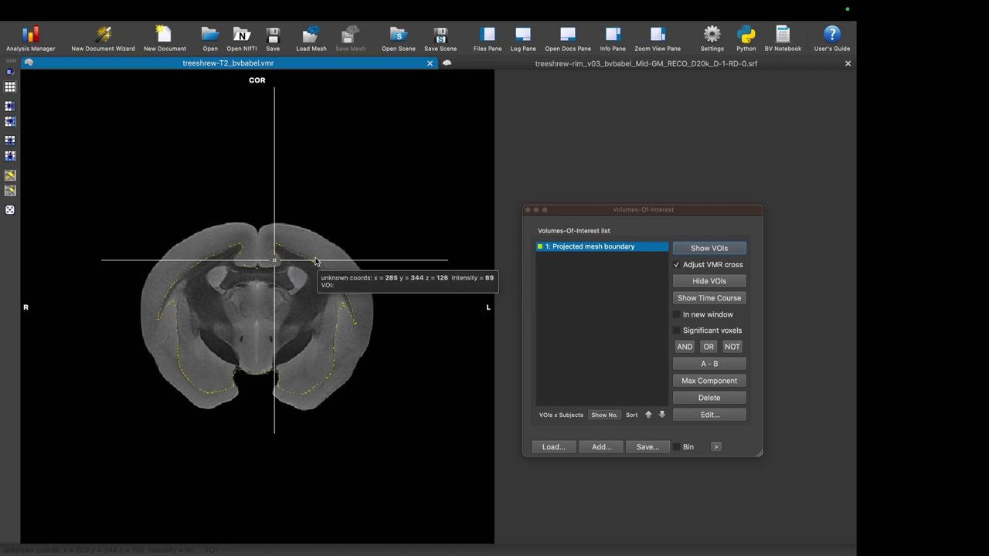
drag(300, 292, 335, 296)
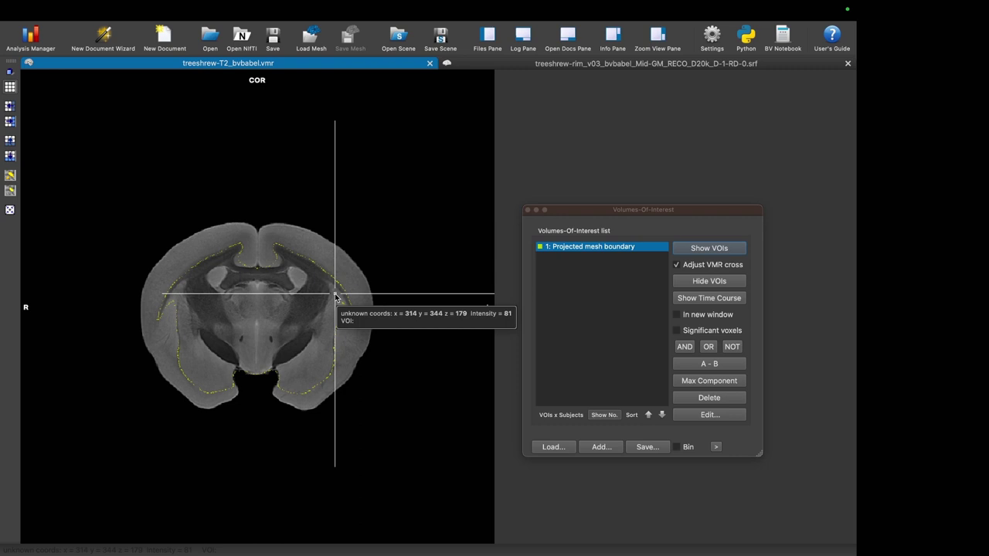
drag(335, 296, 345, 308)
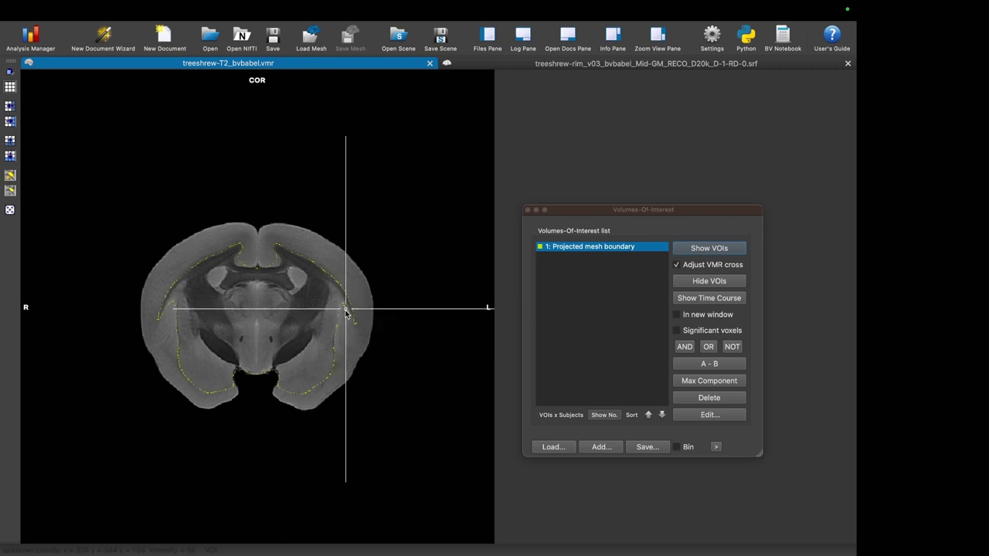
click(339, 300)
drag(339, 302, 338, 306)
scroll(339, 304, up, 20)
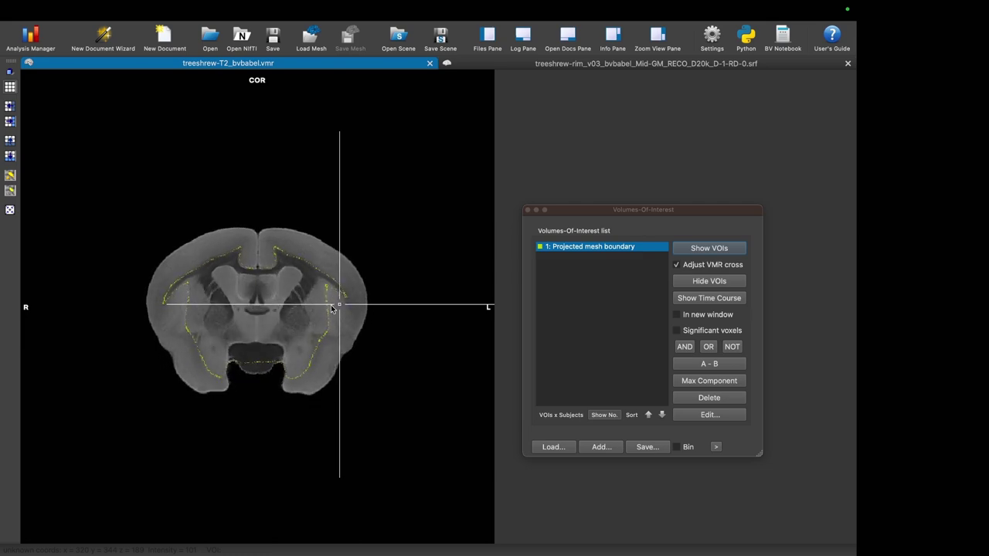
Step: Compare the 3D shape of the relative depth 0 mesh with its projected boundary on the coronal T2 slice
click(627, 66)
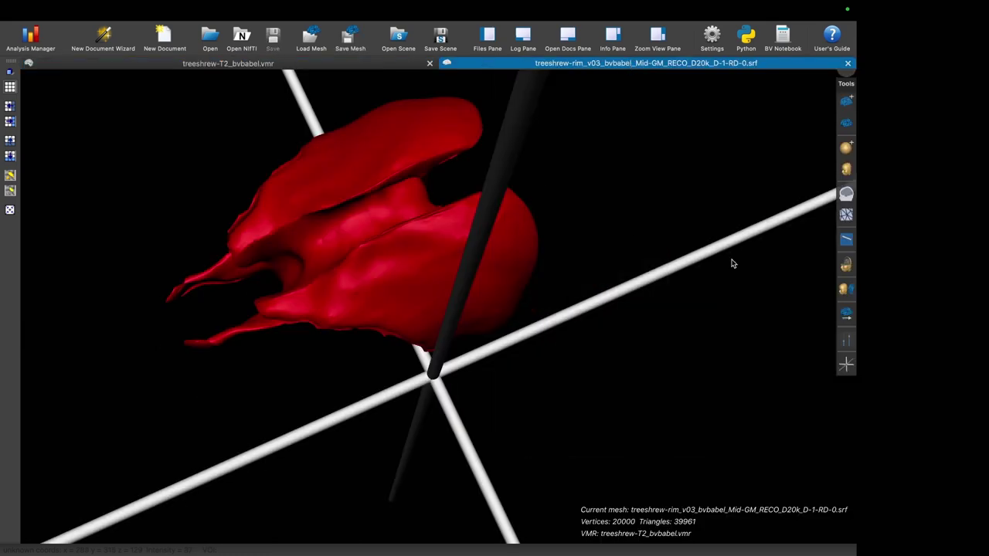
click(847, 217)
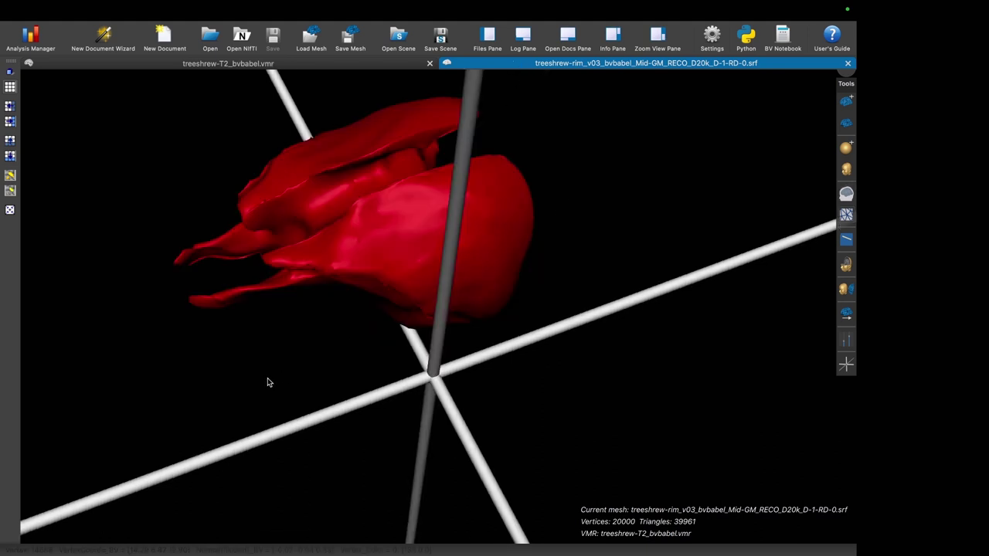
drag(300, 379, 305, 375)
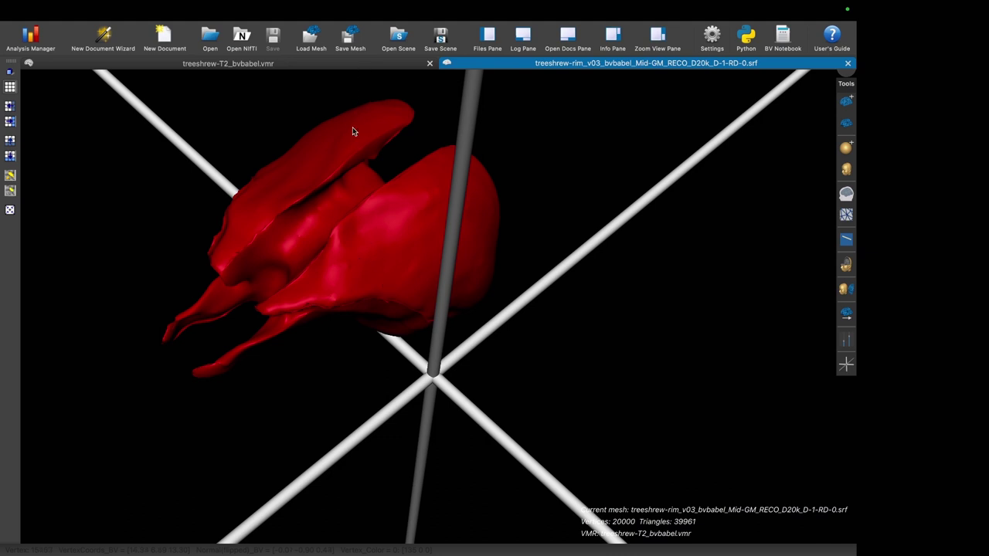
click(342, 63)
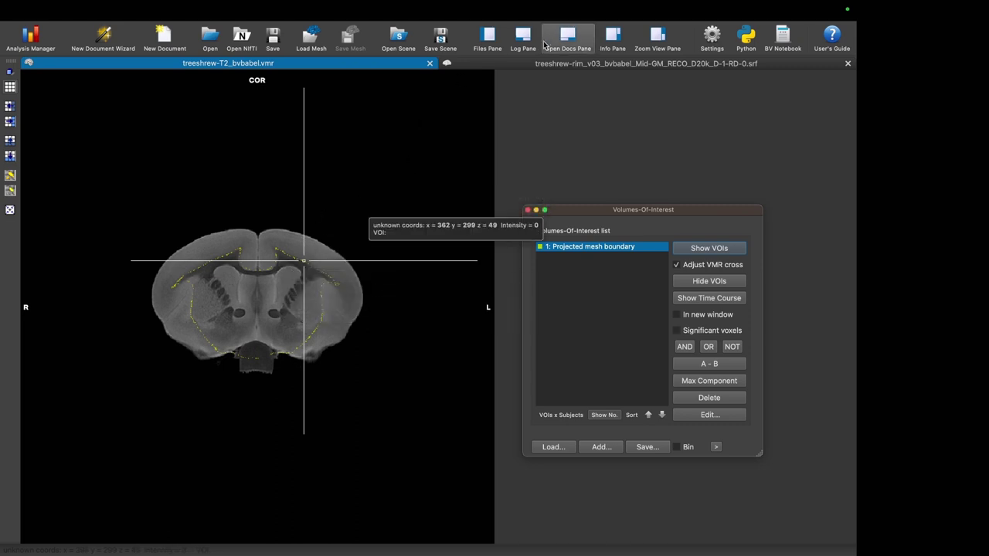
click(536, 65)
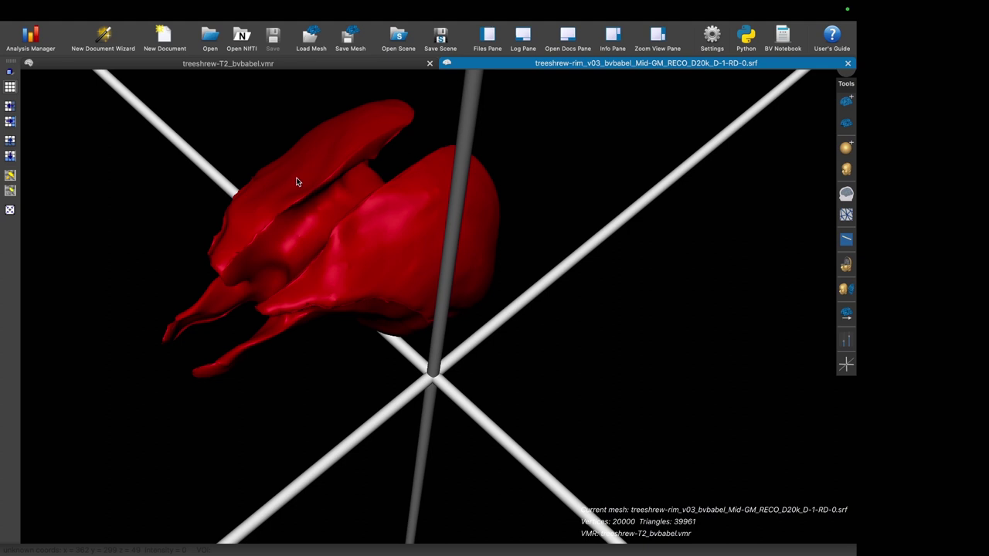
Step: Load the relative depth 0.5 mesh, treeshrew-rim_v03_bvbabel_Mid-GM_RECO_D20k_D-2-RD-0.5.srf, in place of the relative depth 0 mesh
click(329, 62)
scroll(219, 259, down, 20)
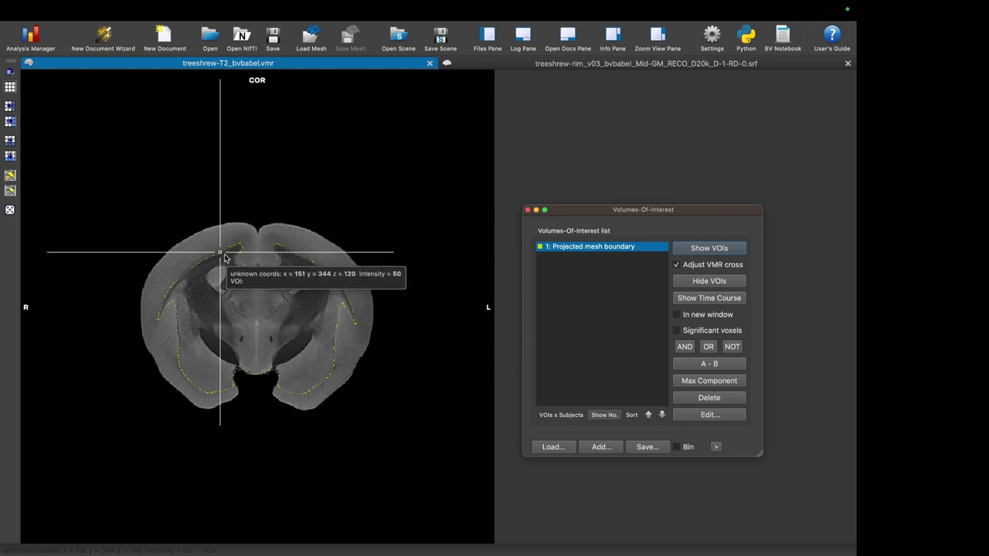
click(565, 65)
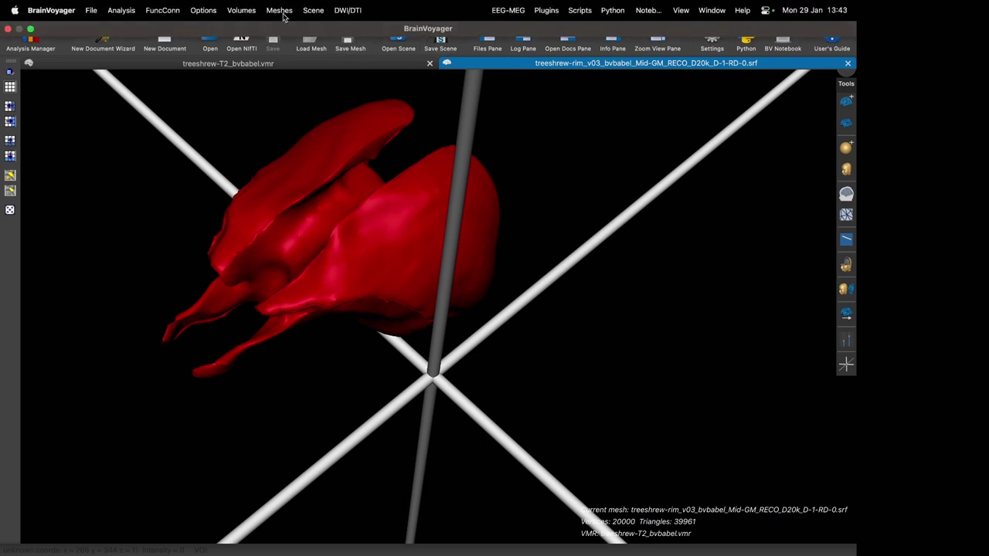
click(279, 10)
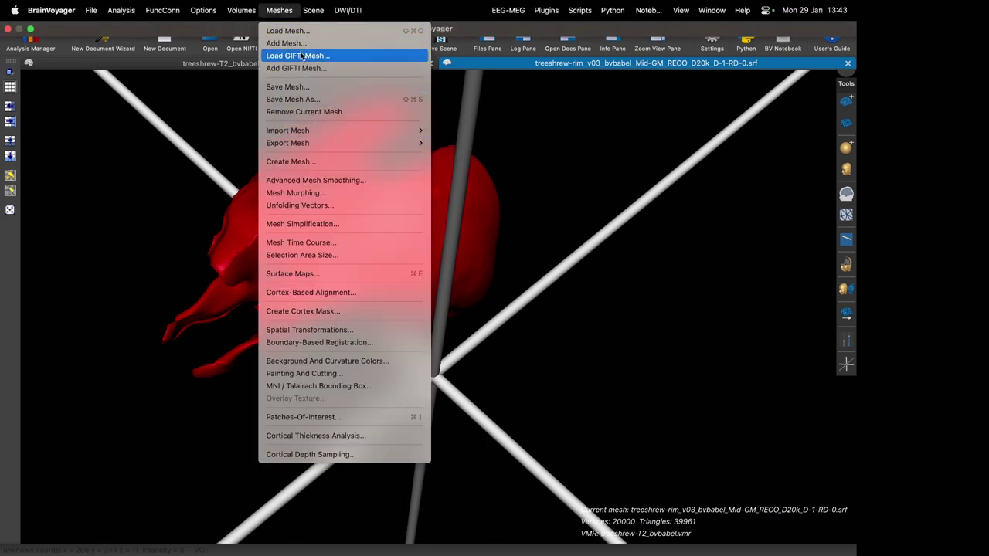
click(292, 34)
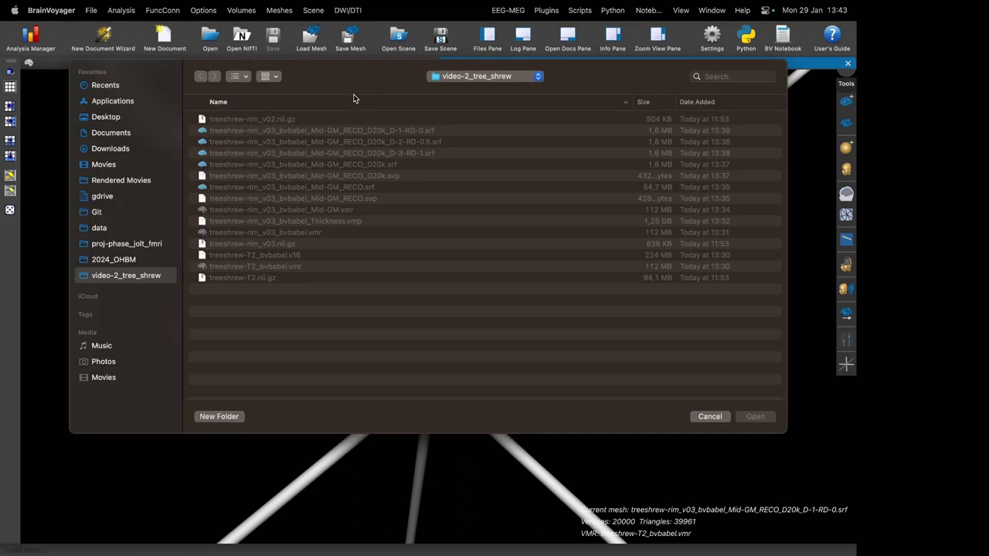
double_click(420, 143)
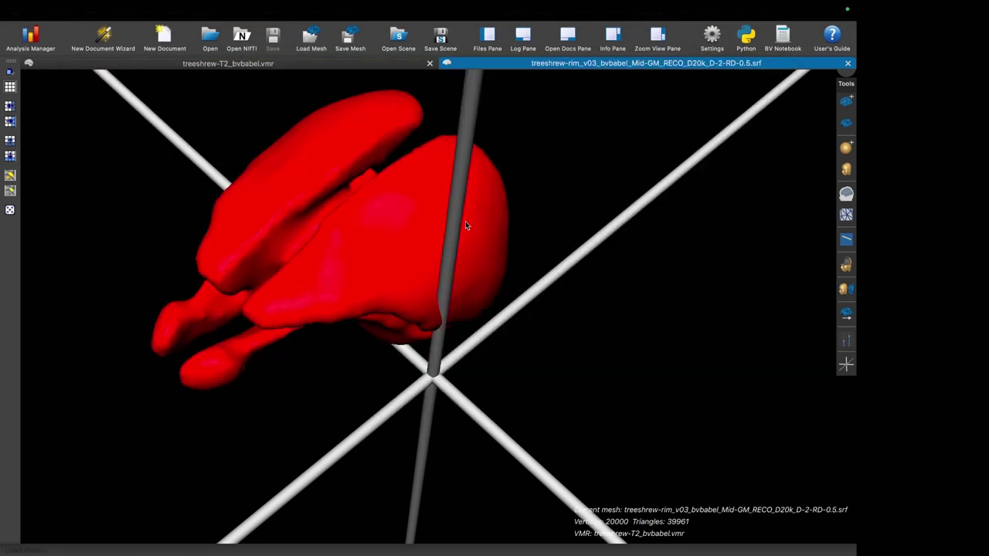
Step: Project the relative depth 0.5 mesh onto the T2 volume as a VOI and show both projected mesh boundaries together
click(279, 10)
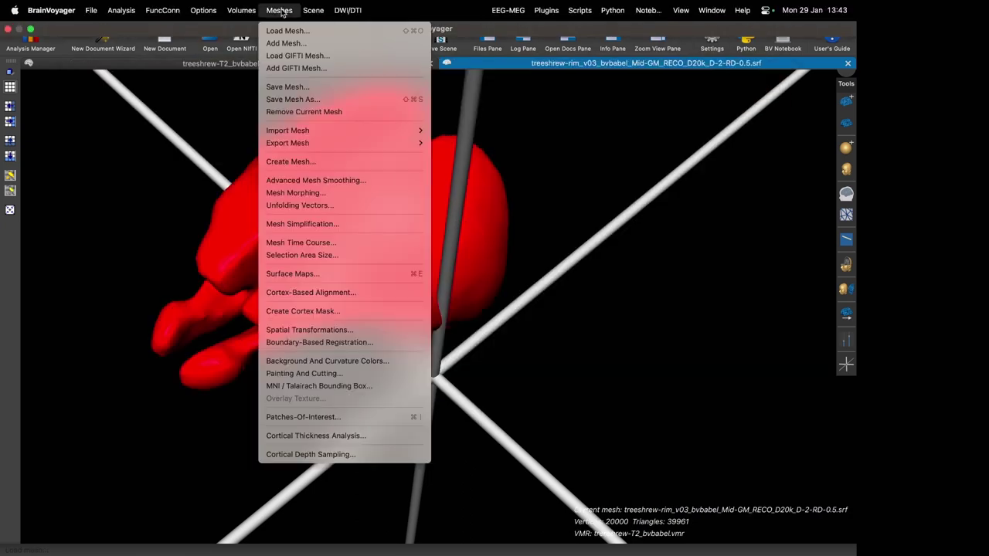
click(321, 330)
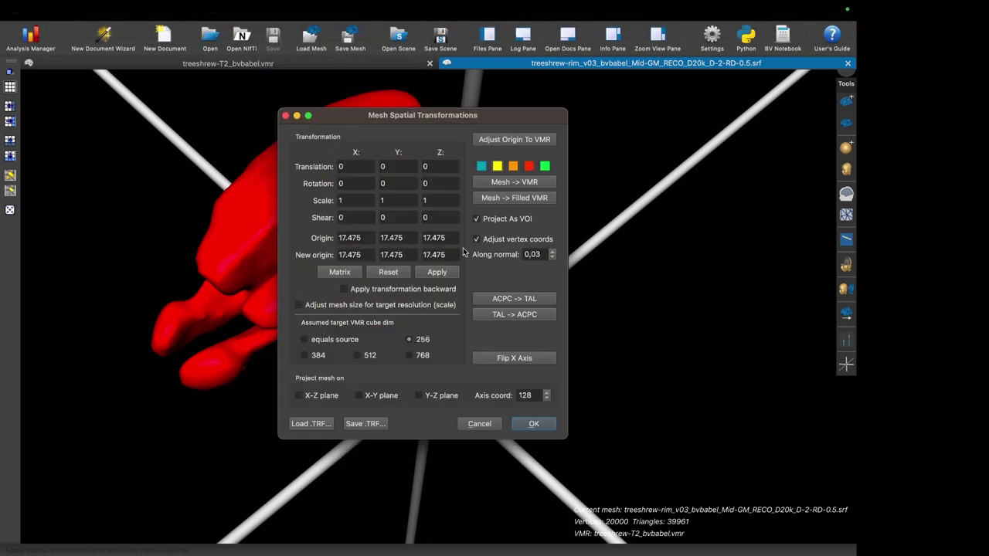
click(523, 183)
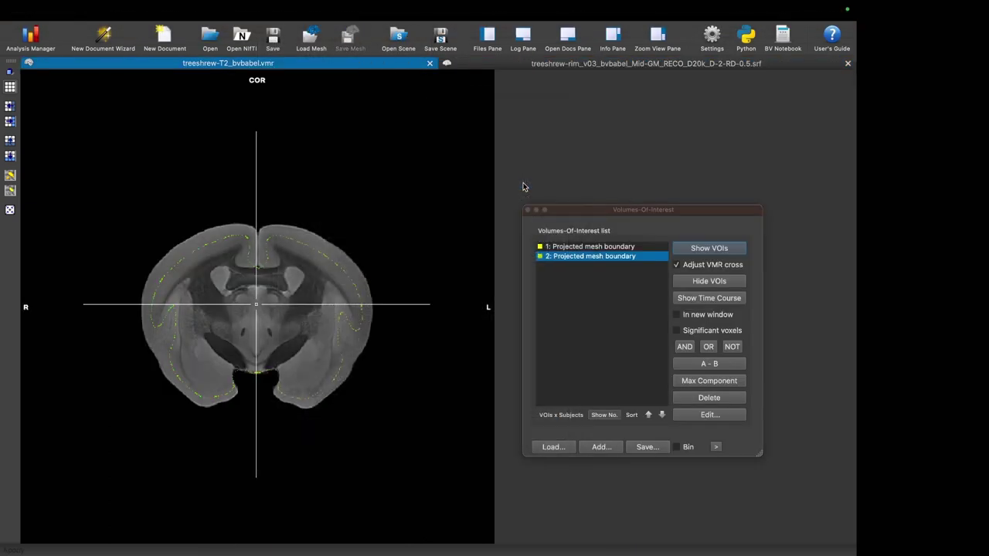
click(610, 247)
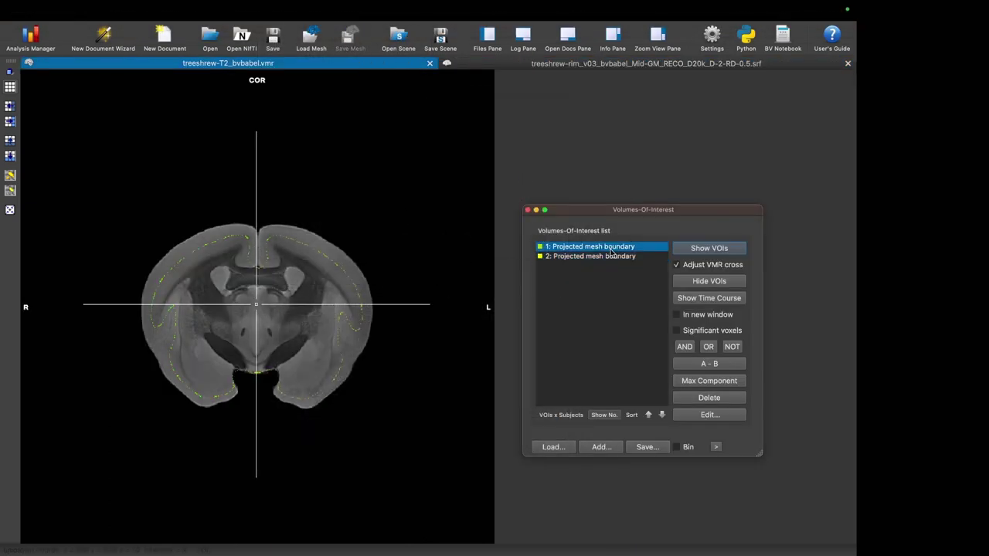
shift+click(628, 258)
click(704, 252)
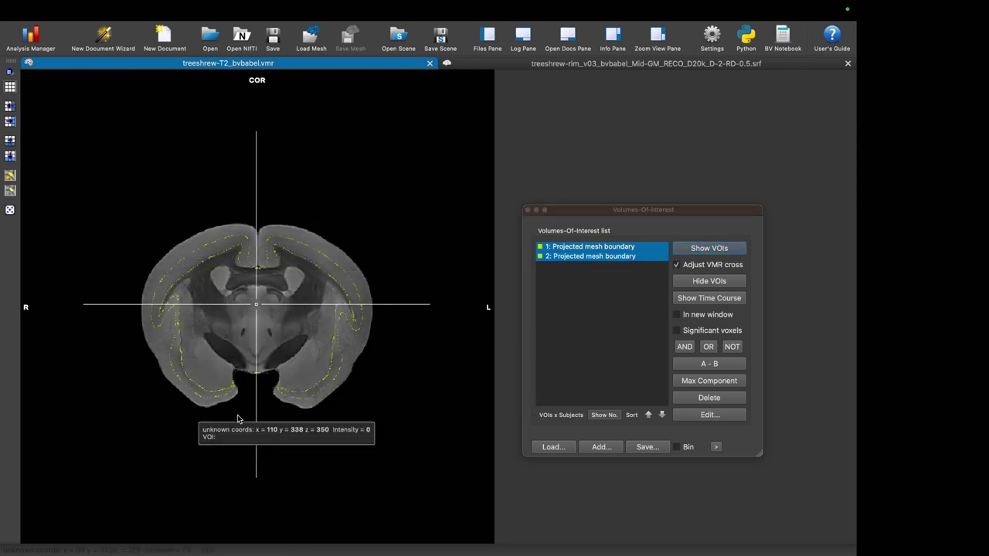
Step: Load the relative depth 1 mesh, treeshrew-rim_v03_bvbabel_Mid-GM_RECO_D20k_D-3-RD-1.srf, in place of the relative depth 0.5 mesh
click(558, 65)
click(279, 10)
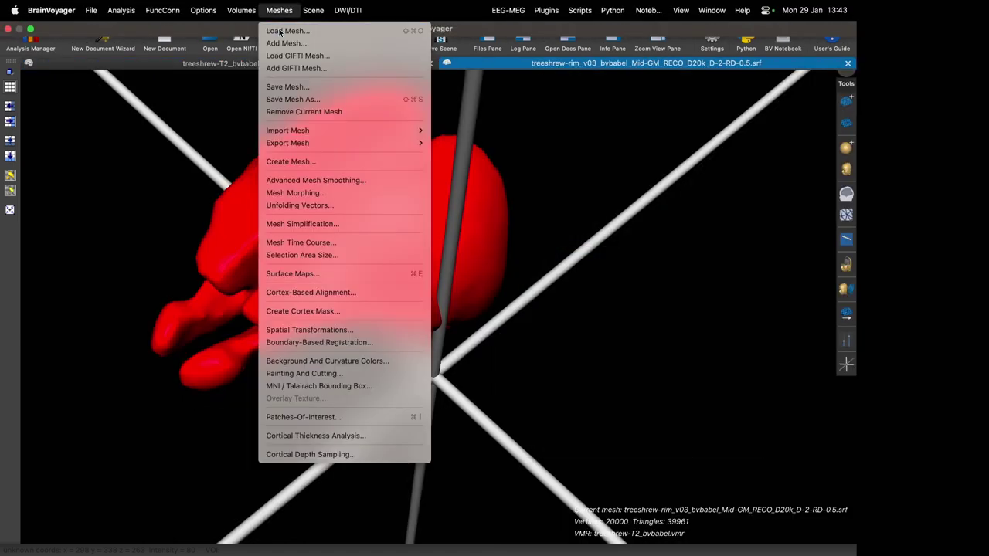
click(290, 29)
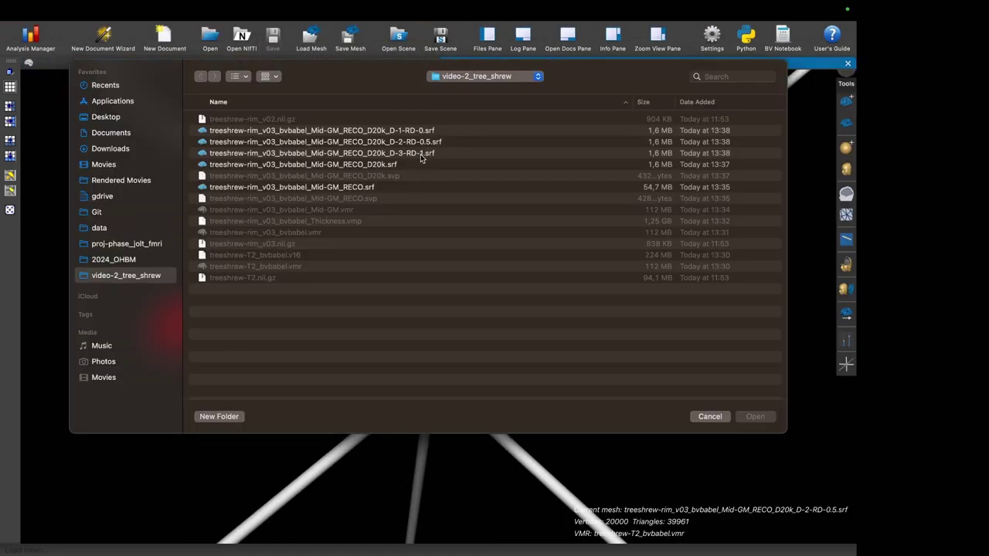
double_click(422, 153)
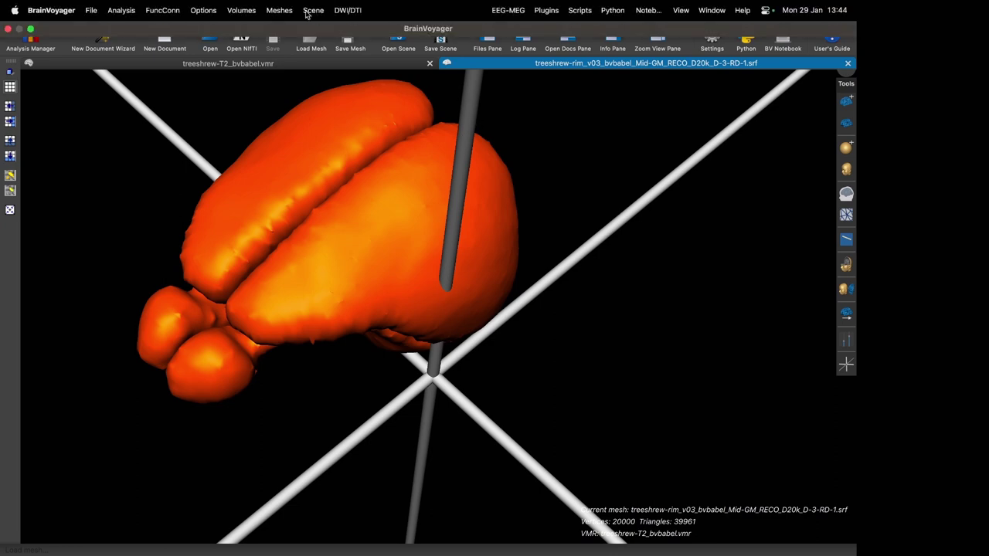
Step: Project the relative depth 1 mesh onto the T2 volume as a third VOI
click(292, 13)
click(359, 332)
click(522, 183)
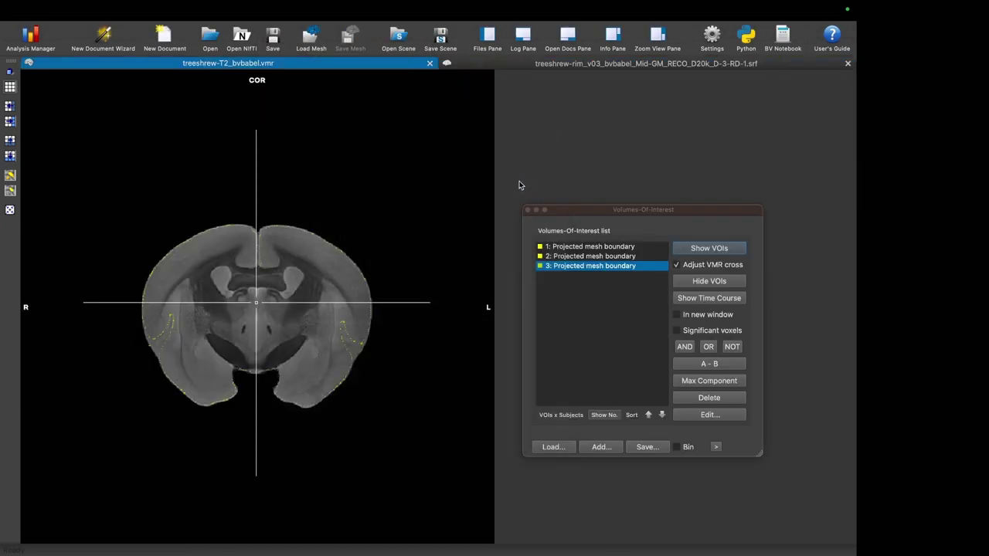
Step: Recolour the first projected mesh boundary red, the second green and the third blue, and show all three VOIs
click(629, 249)
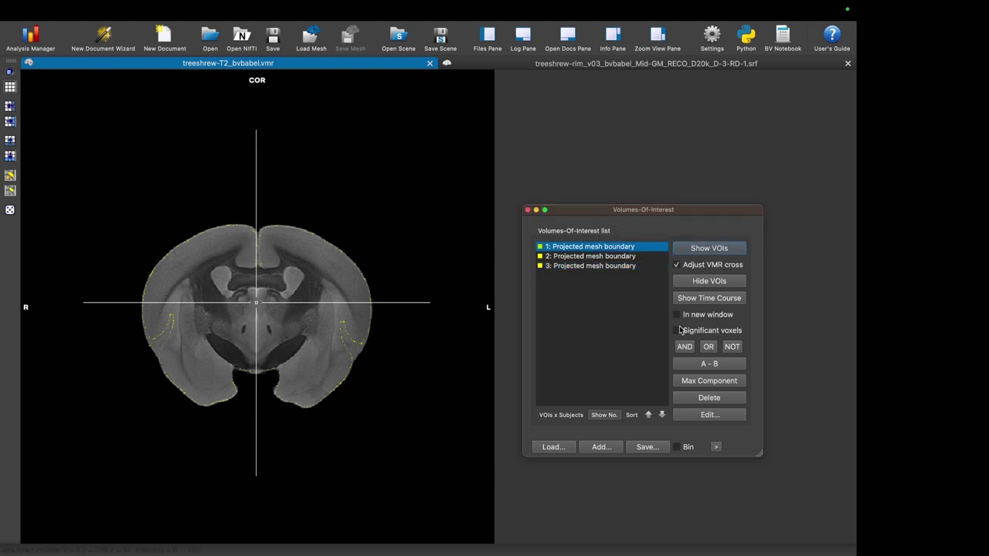
click(709, 415)
click(588, 334)
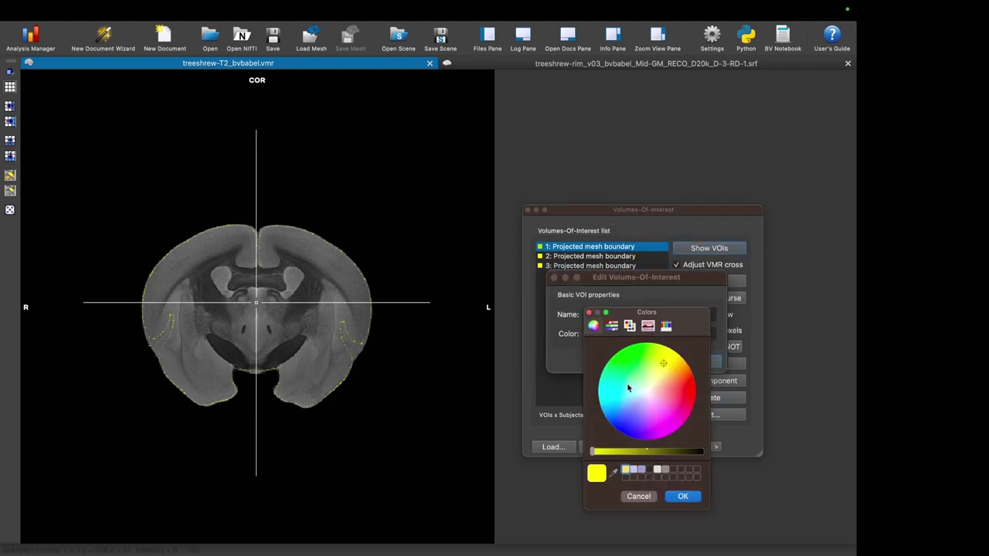
drag(669, 398, 705, 396)
Step: Examine how the three coloured depth boundaries follow the cortex across the sagittal slices of the T2 volume
drag(352, 371, 320, 290)
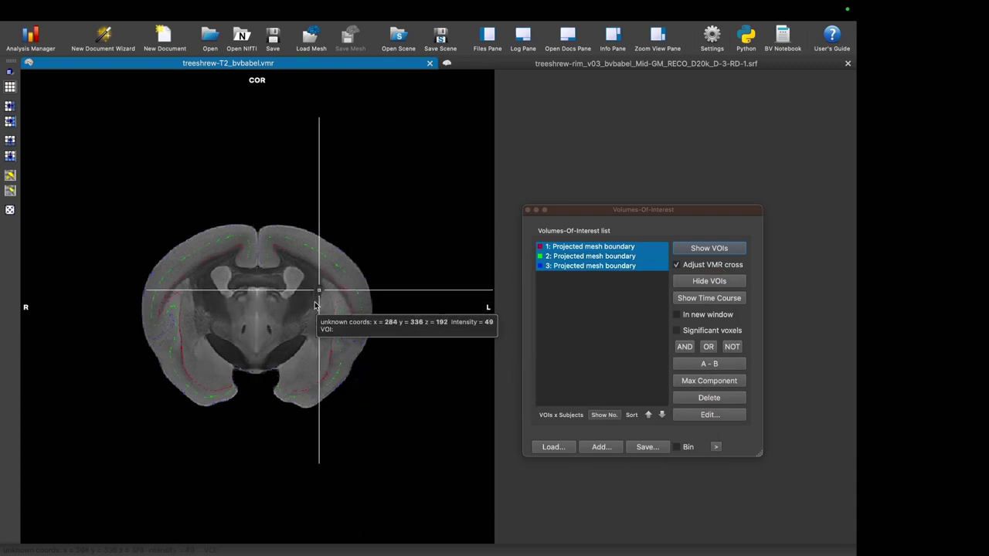
key(s)
scroll(314, 301, down, 8)
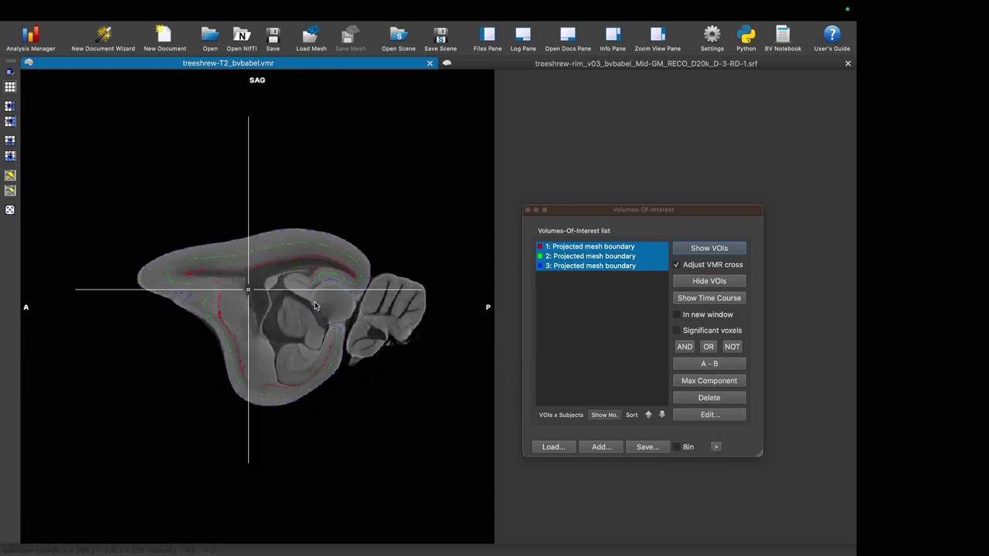
scroll(314, 306, down, 8)
scroll(315, 305, down, 8)
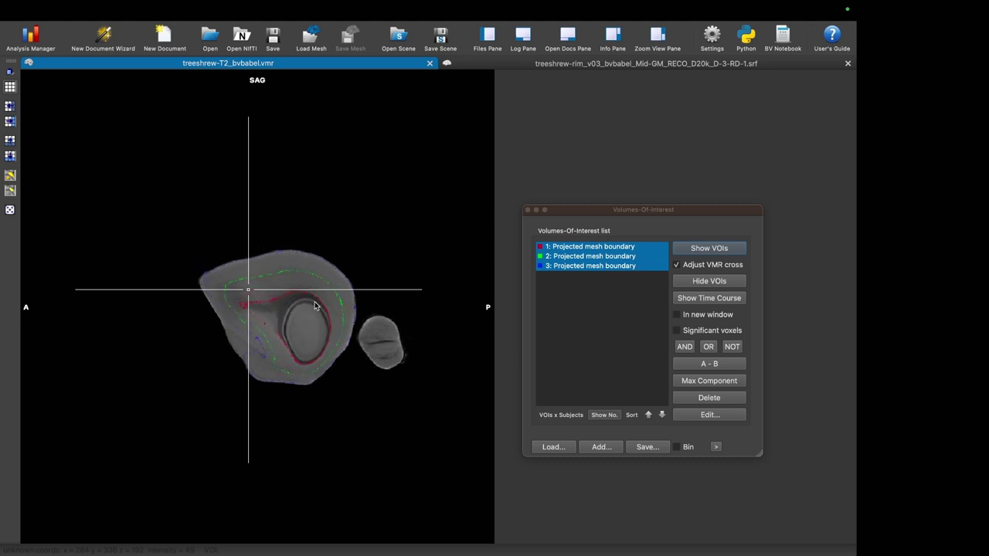
scroll(315, 306, down, 8)
scroll(314, 305, down, 8)
scroll(315, 305, down, 8)
scroll(315, 305, down, 1)
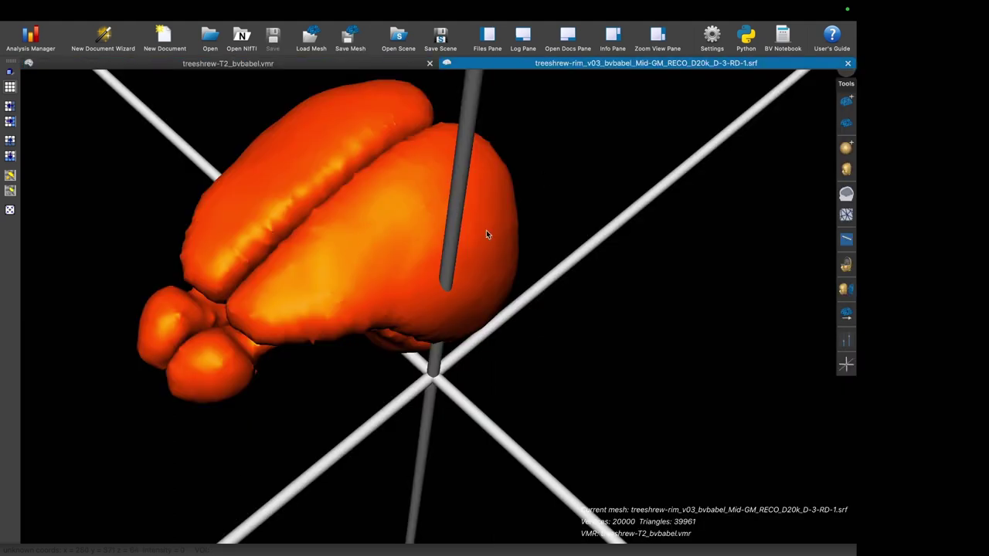
Step: Inspect the relative depth 1 mesh in 3D from several angles alongside the T2 volume document
drag(487, 231, 427, 204)
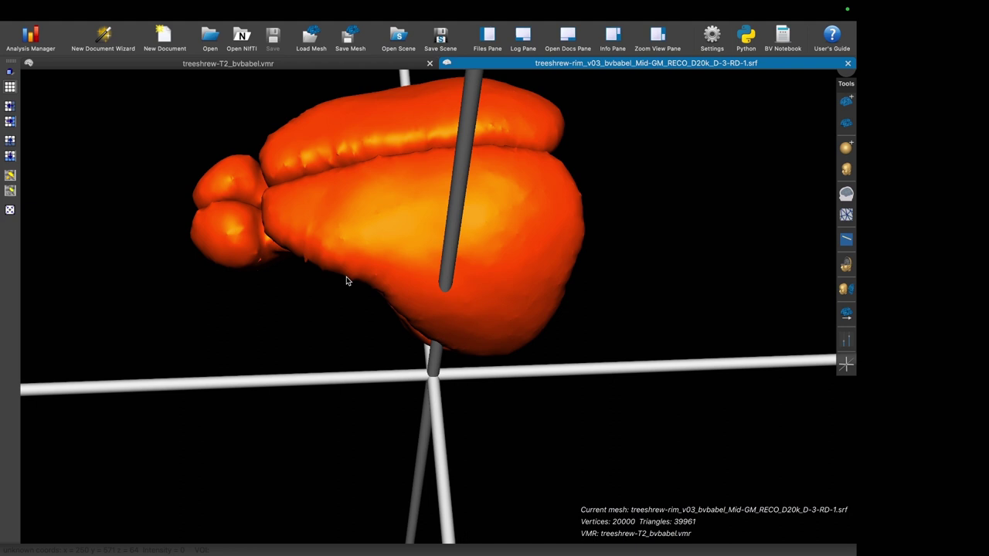
drag(340, 340, 342, 340)
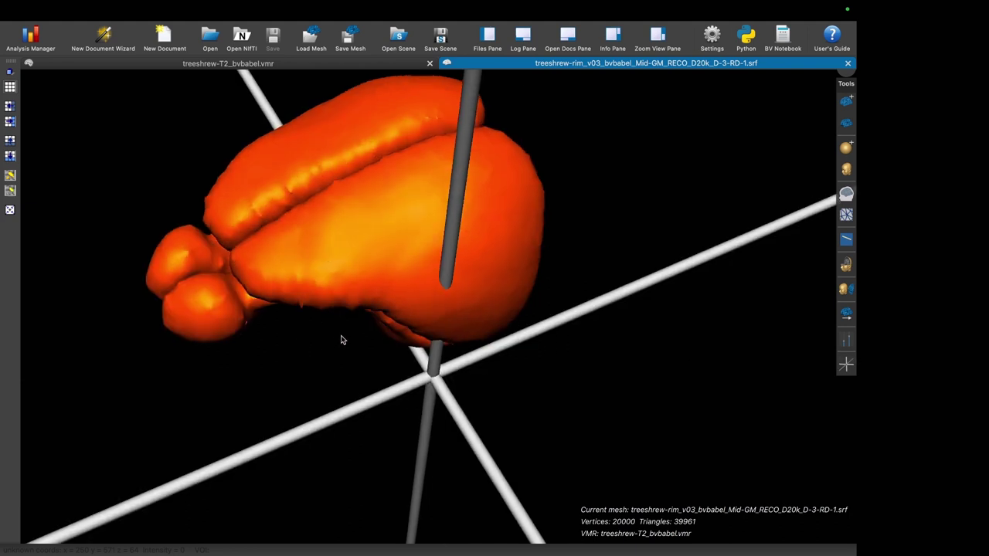
click(323, 66)
click(514, 65)
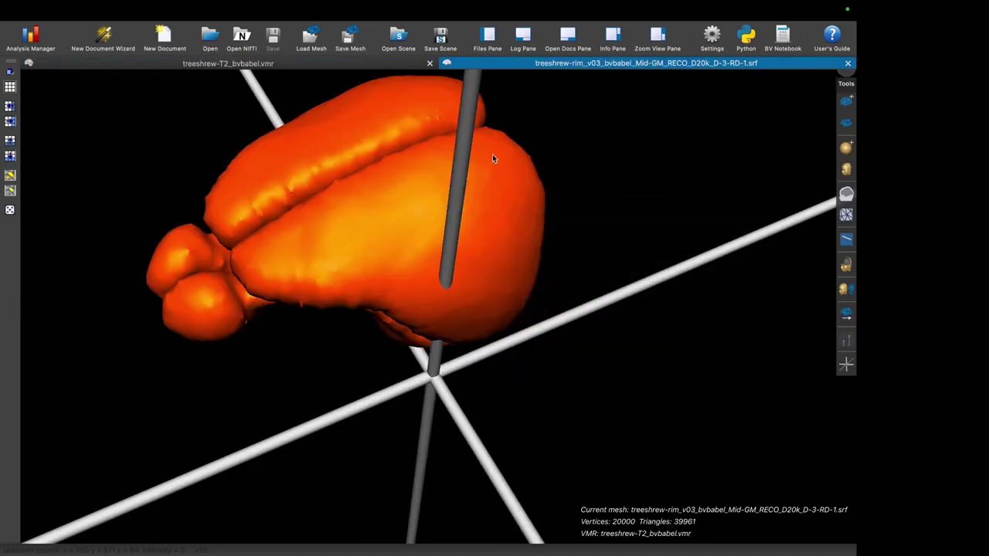
Step: Switch to the browser, open the bvbabel GitHub repository's main page and check the README's file format support table for SRF
key(ctrl+Left)
key(ctrl+Right)
key(ctrl+Right)
key(ctrl+Right)
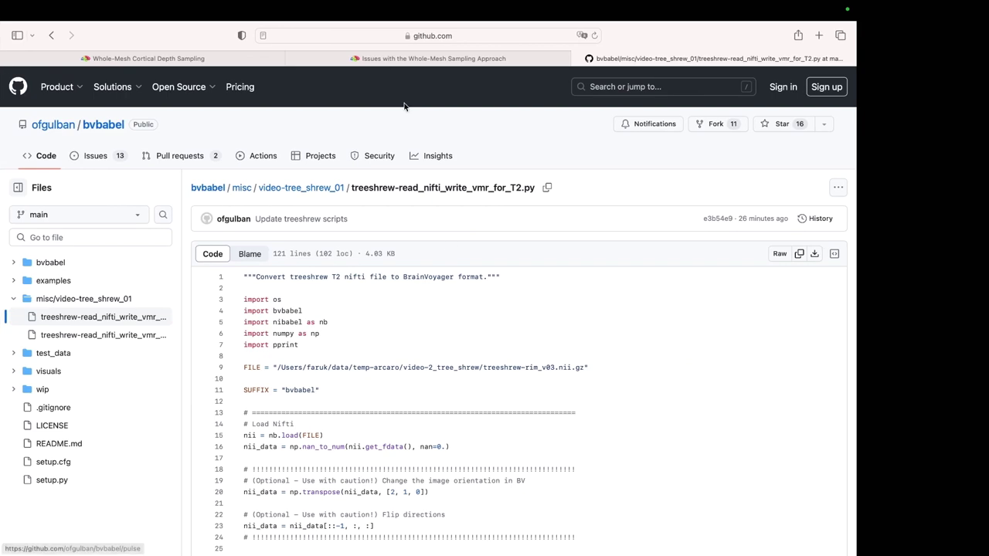
click(113, 126)
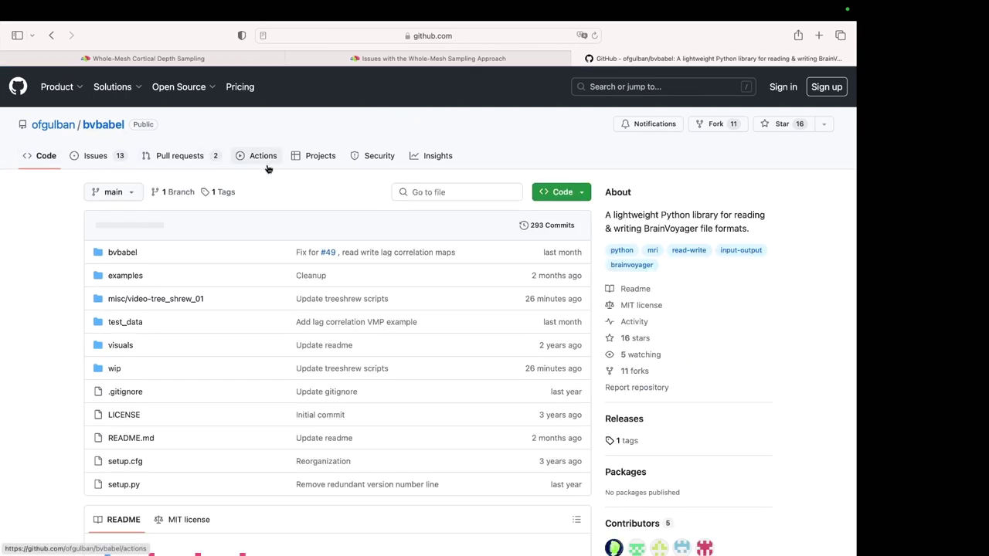
scroll(177, 430, down, 10)
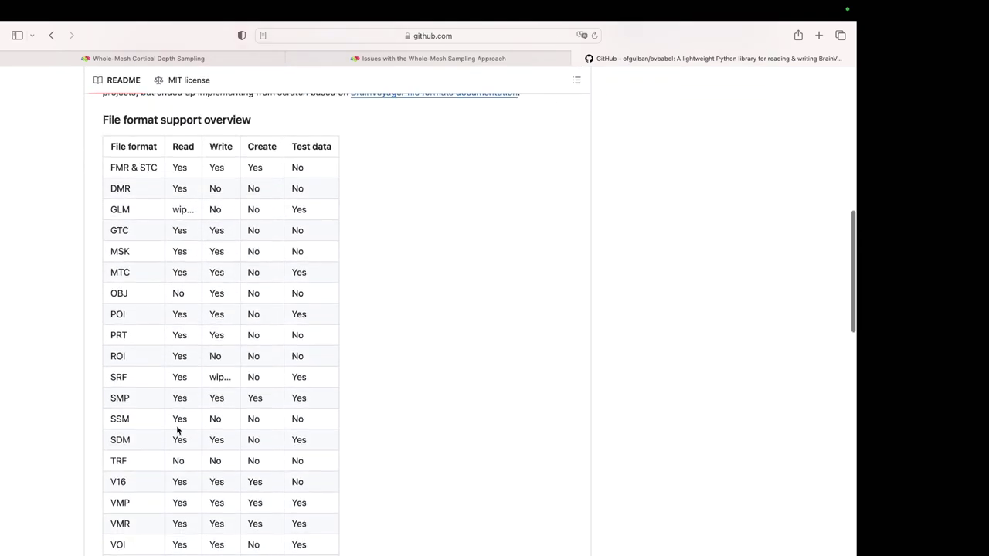
drag(131, 384, 103, 380)
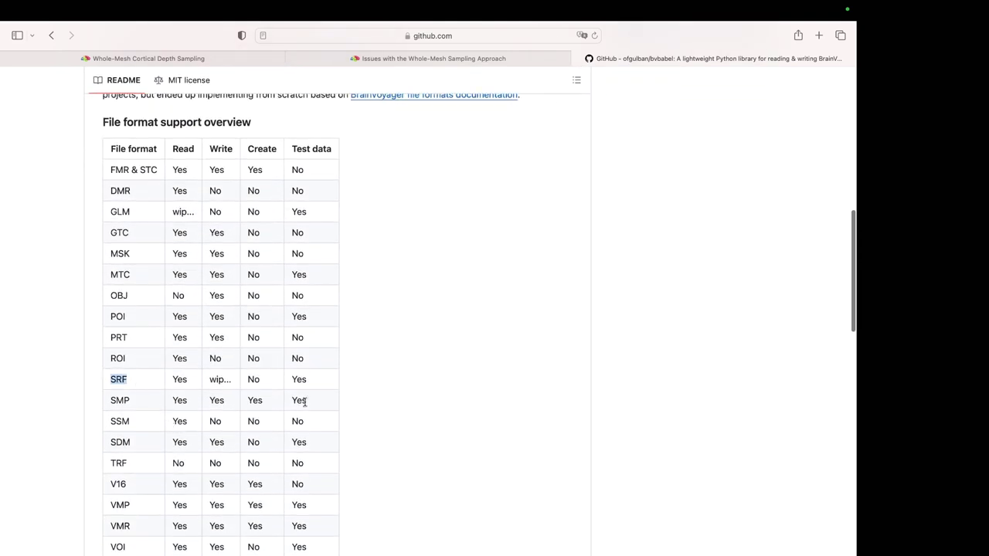
scroll(306, 402, up, 10)
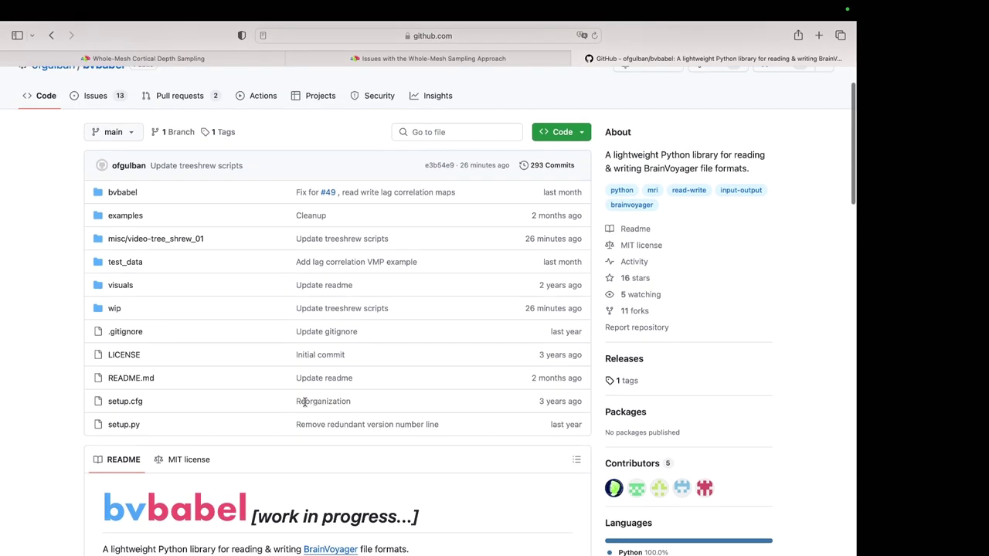
scroll(358, 315, up, 2)
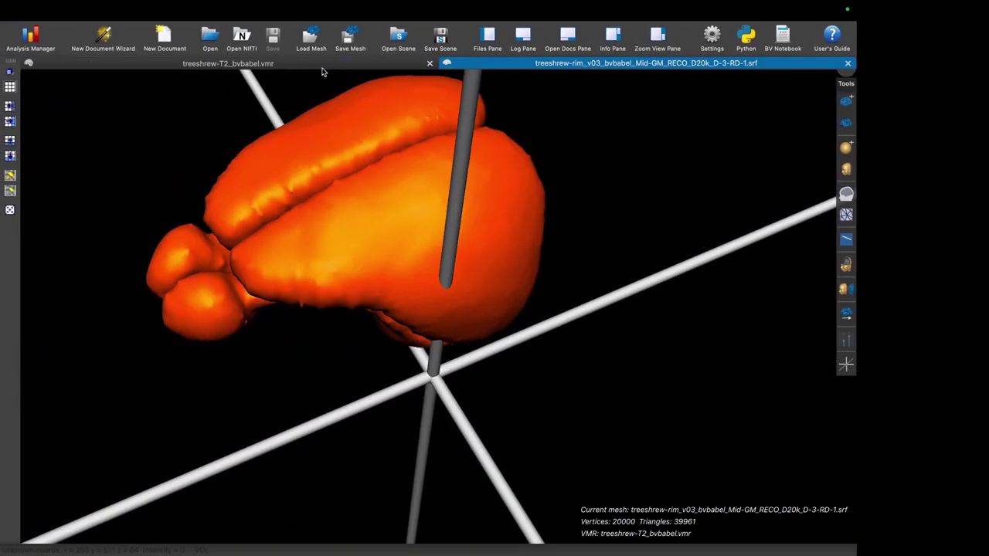
Step: Return to BrainVoyager and compare the projected boundaries on the T2 volume with the relative depth 1 mesh
click(323, 67)
drag(291, 270, 243, 272)
click(629, 63)
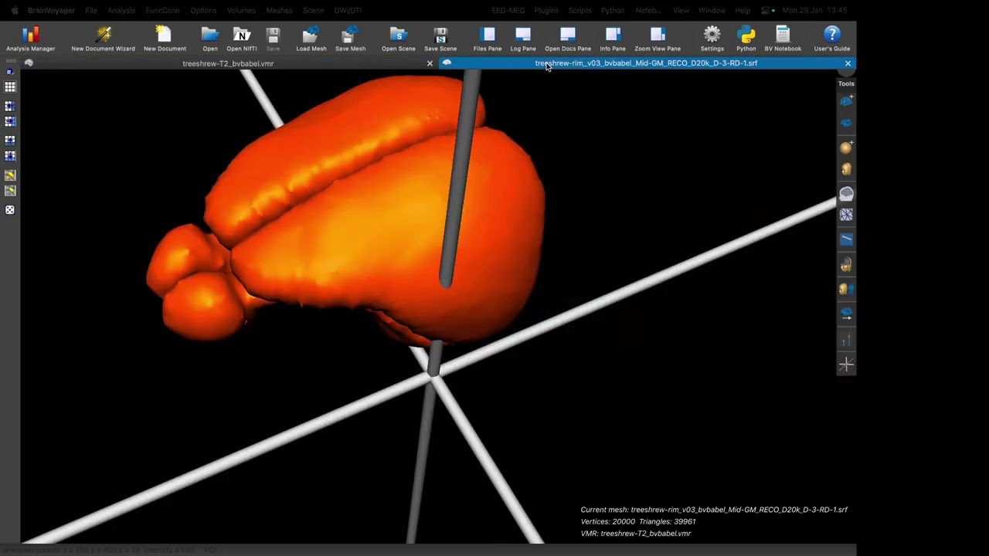